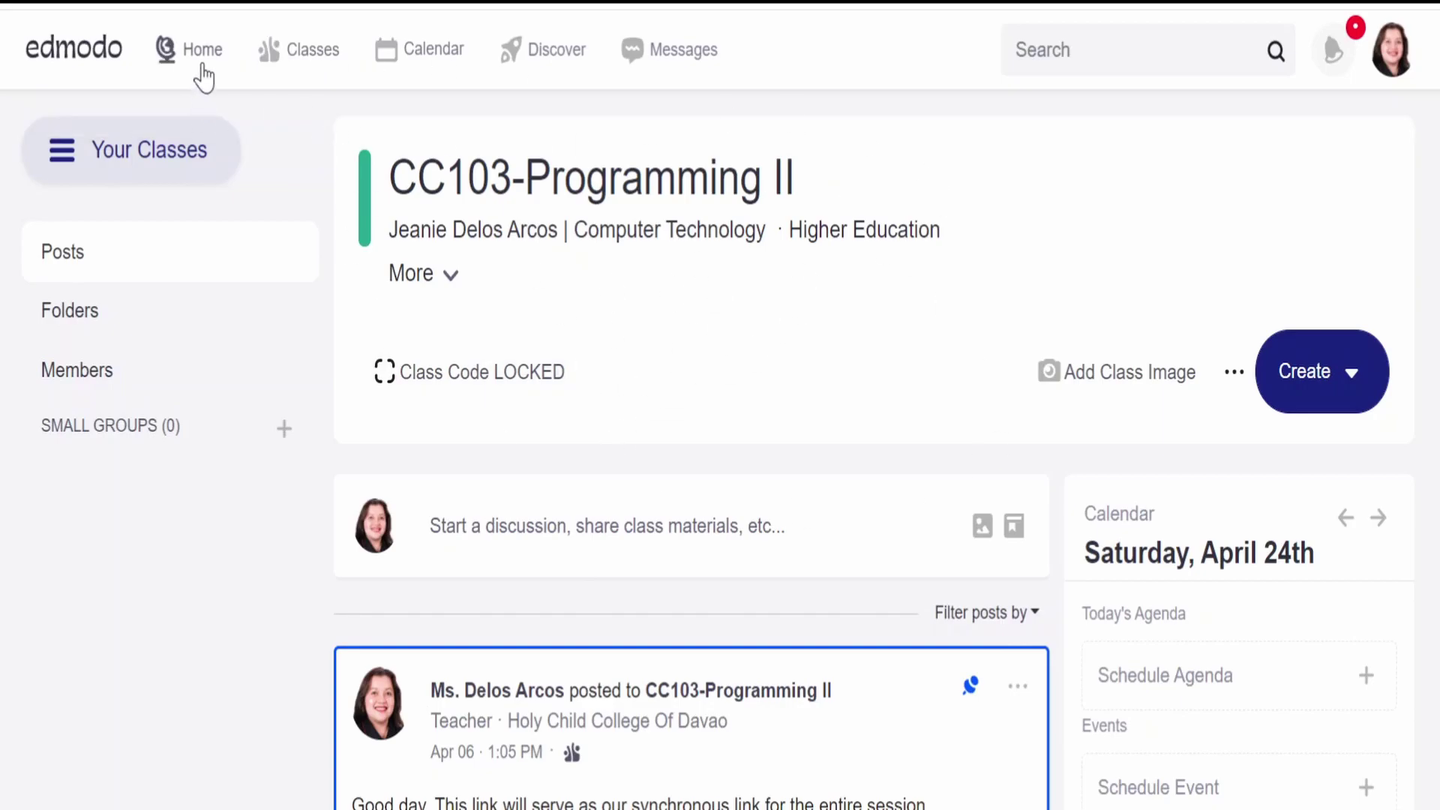
- Go to the home page, and open the Class Management overview of all classes
left_click(202, 69)
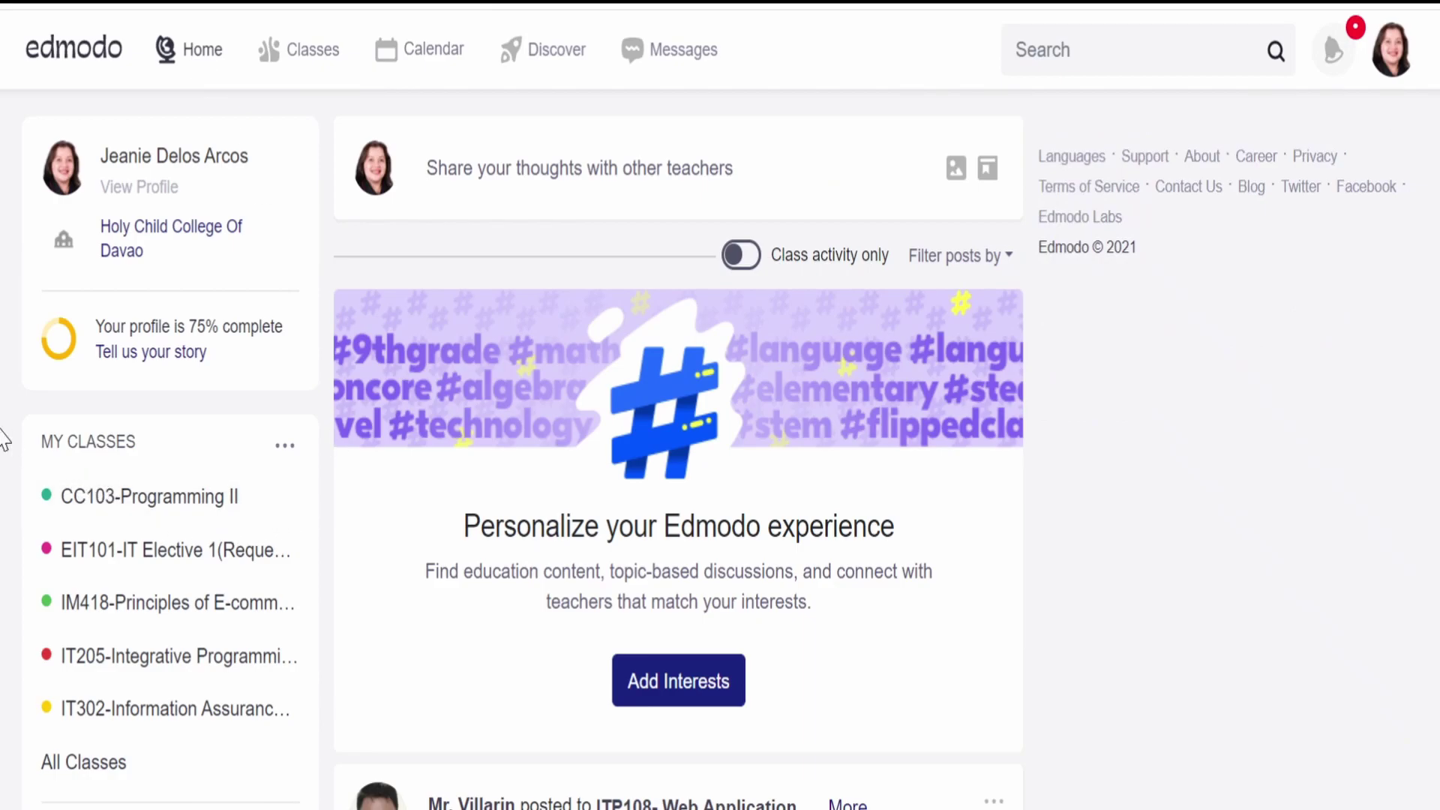
mouse_move(319, 51)
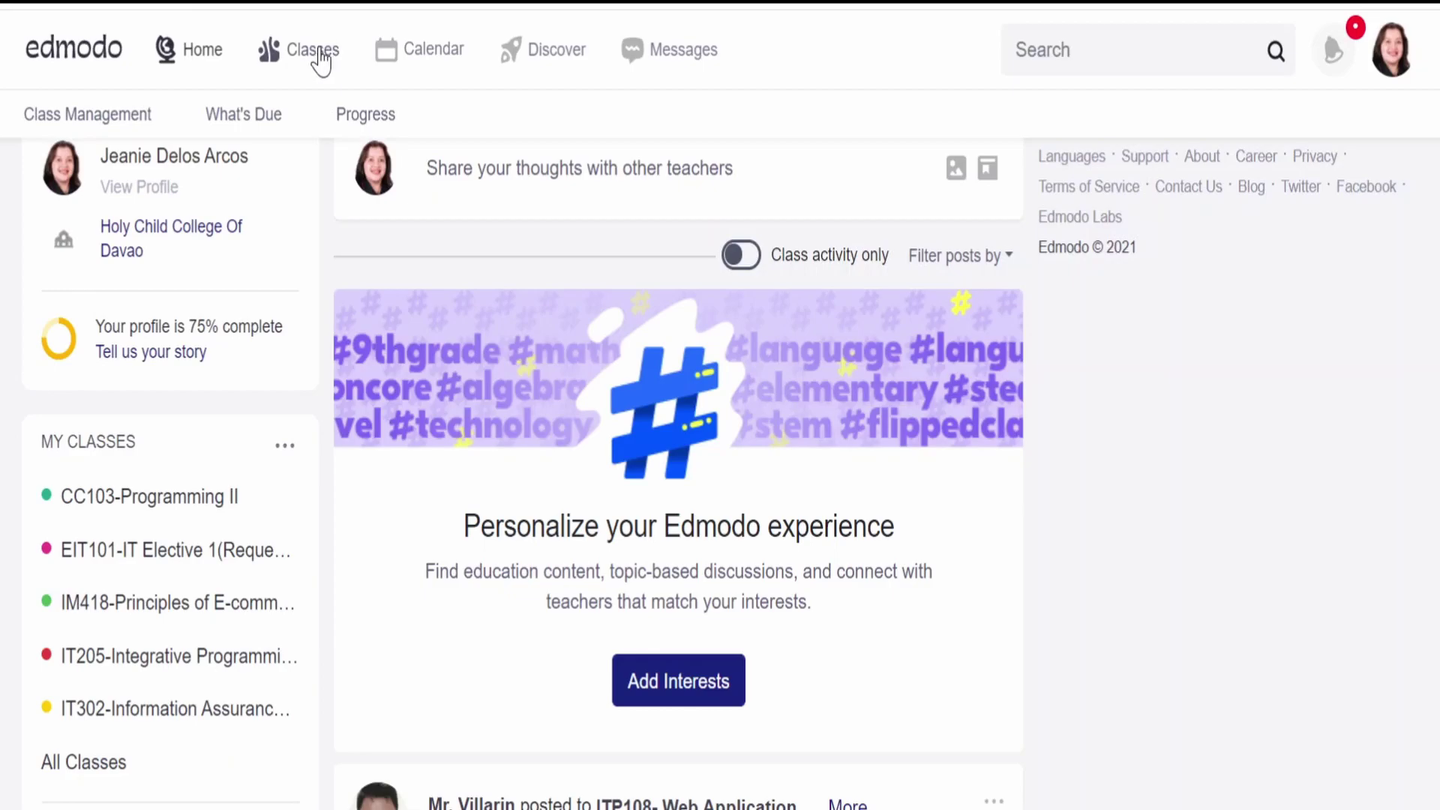
mouse_move(270, 49)
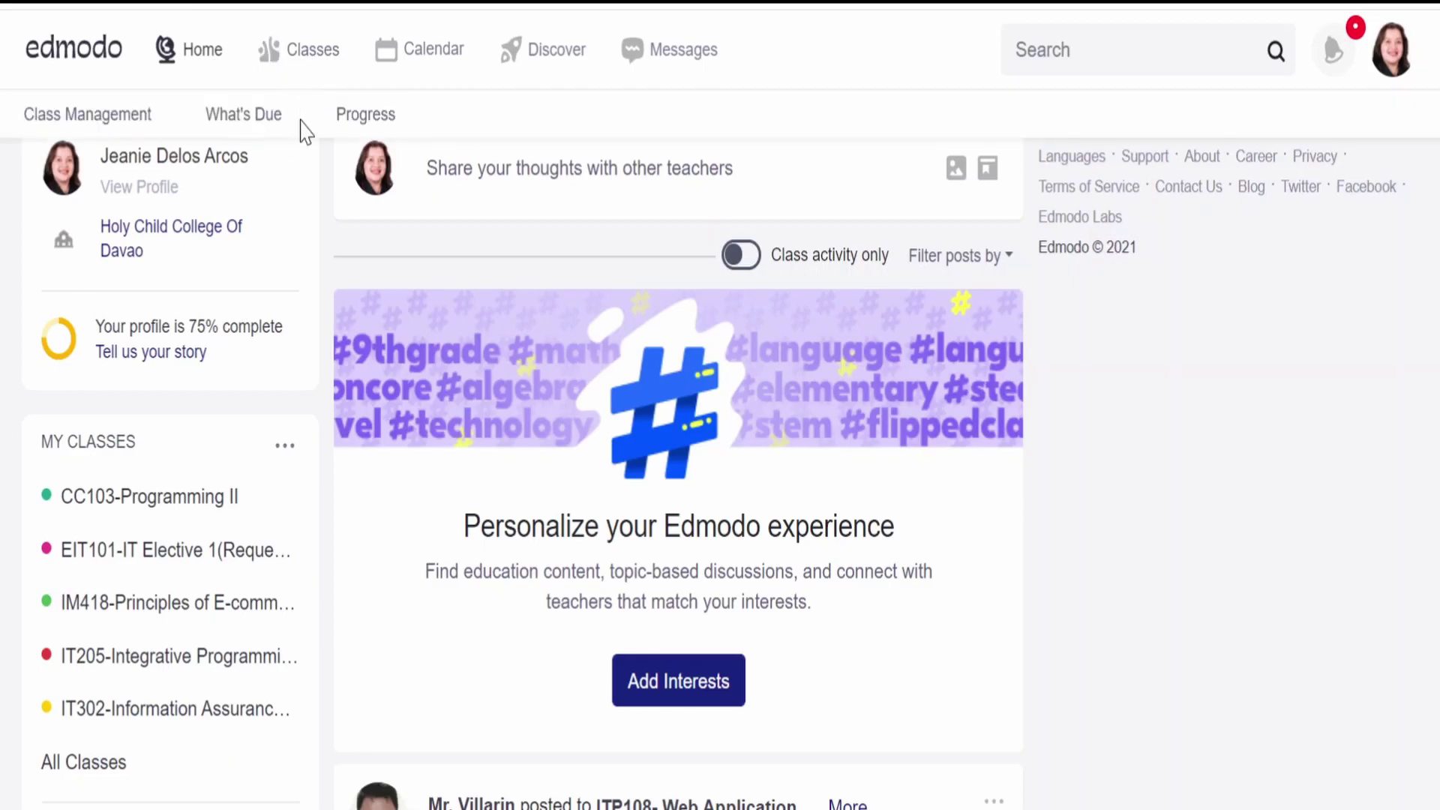
left_click(142, 121)
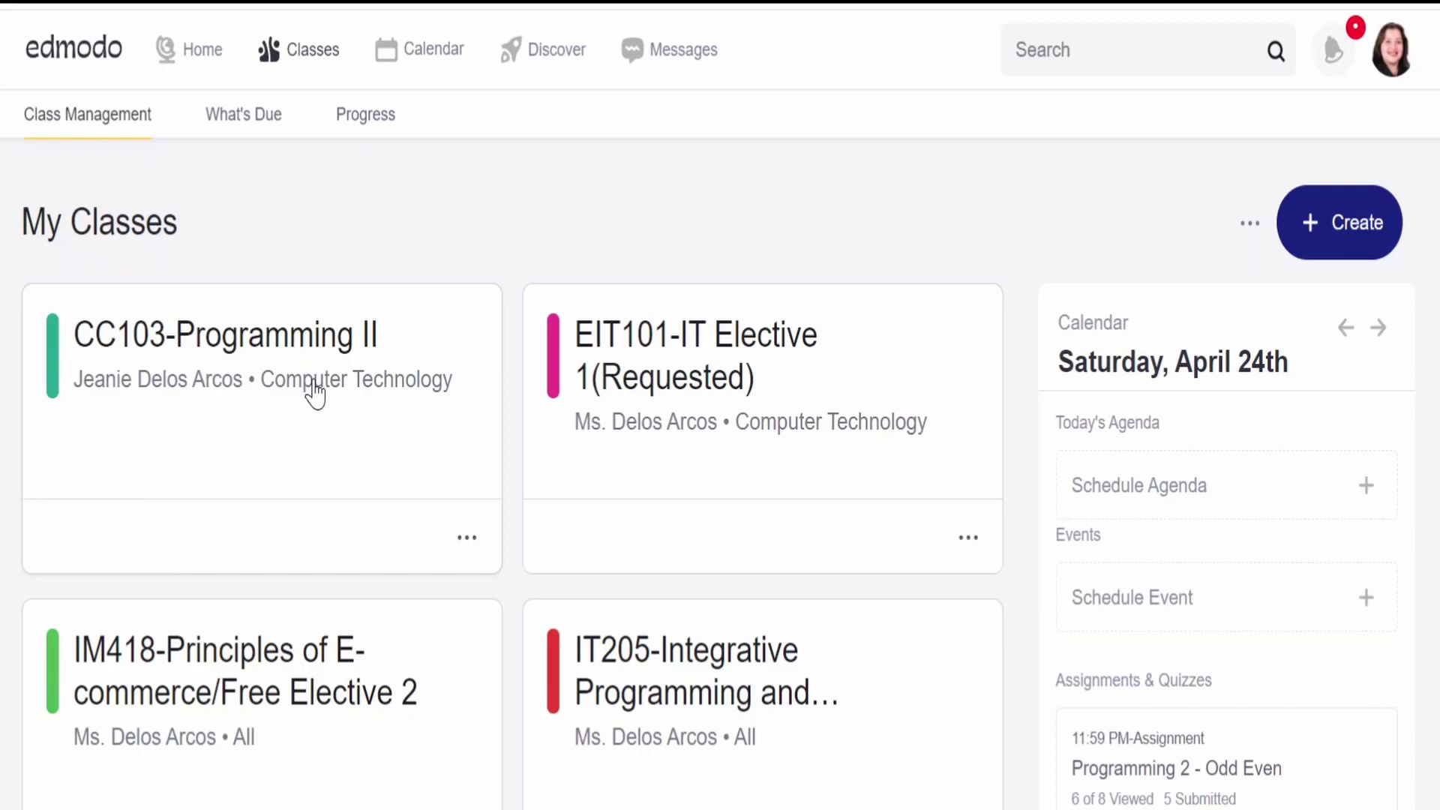
- Return to the home page and open the CC103-Programming II class from the class list
left_click(207, 64)
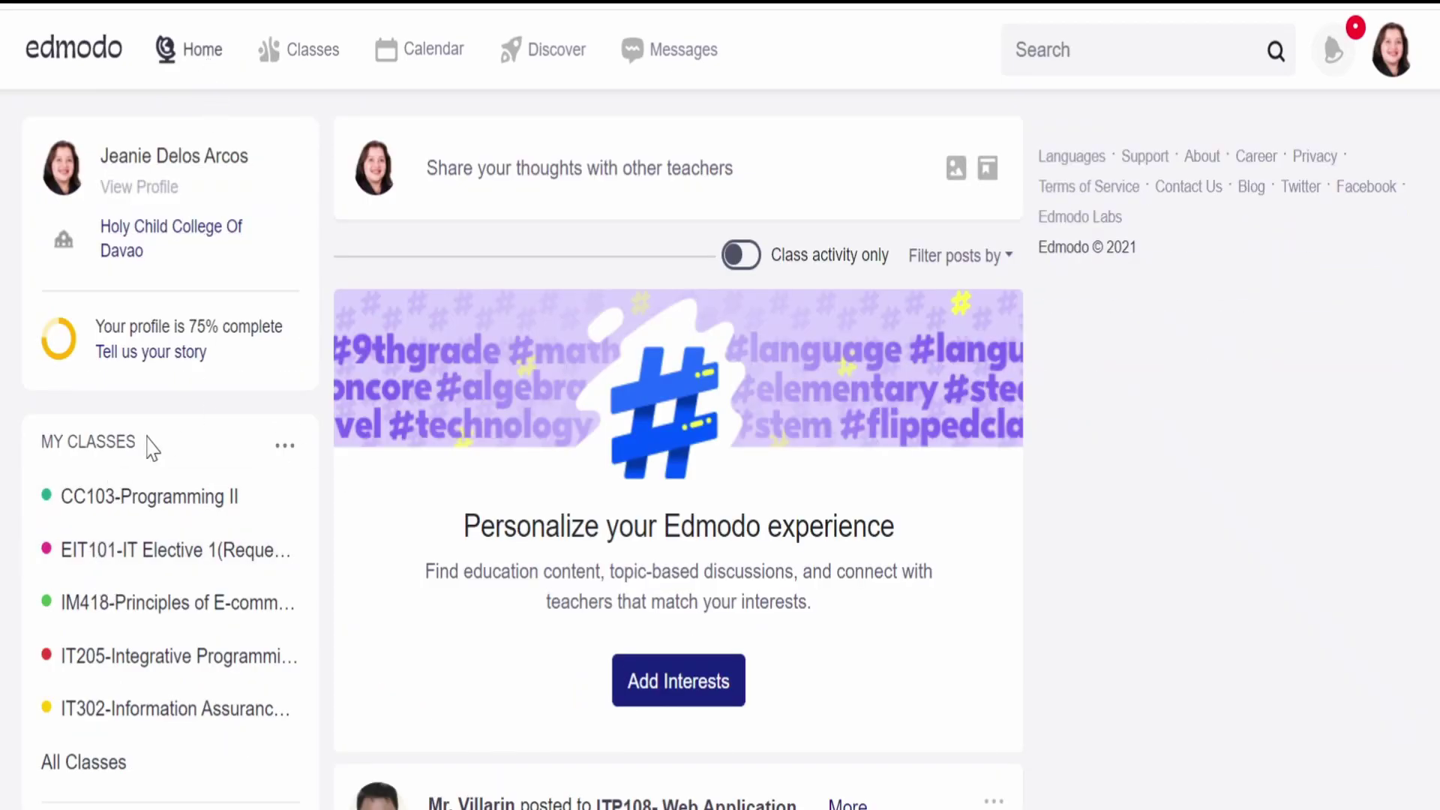
scroll(184, 543, "down", 2)
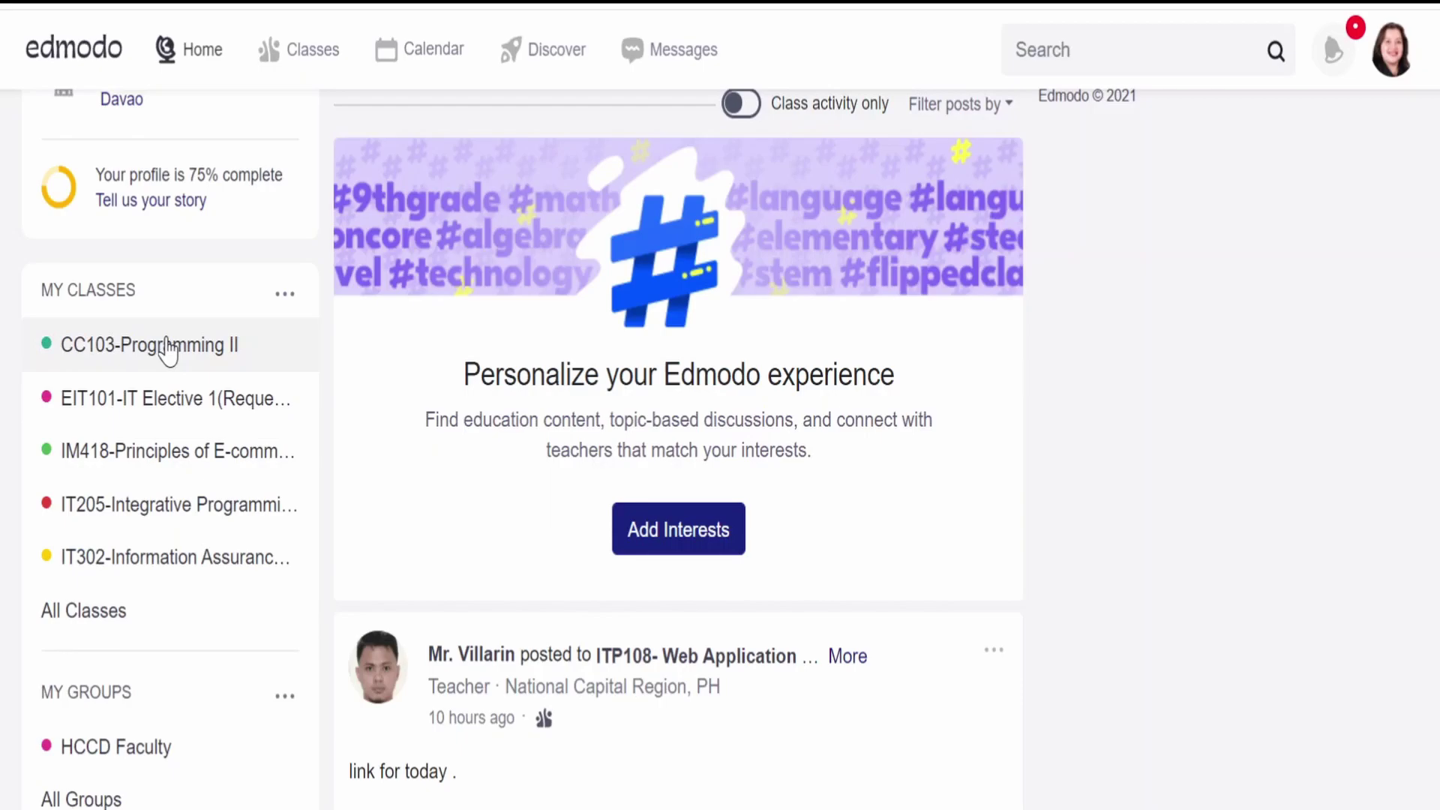
left_click(169, 347)
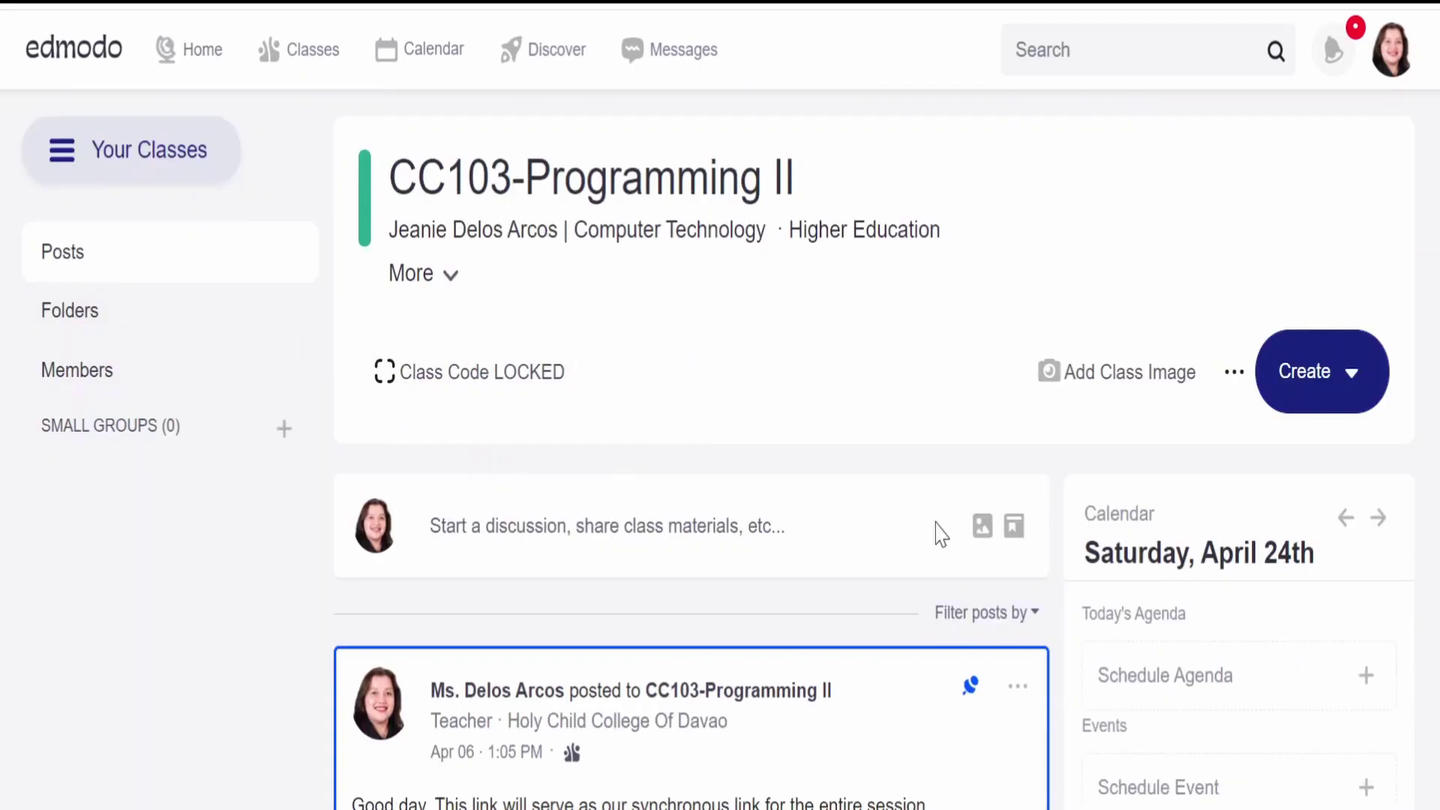
- Filter the CC103-Programming II class posts by the type Assignments
scroll(720, 437, "down", 4)
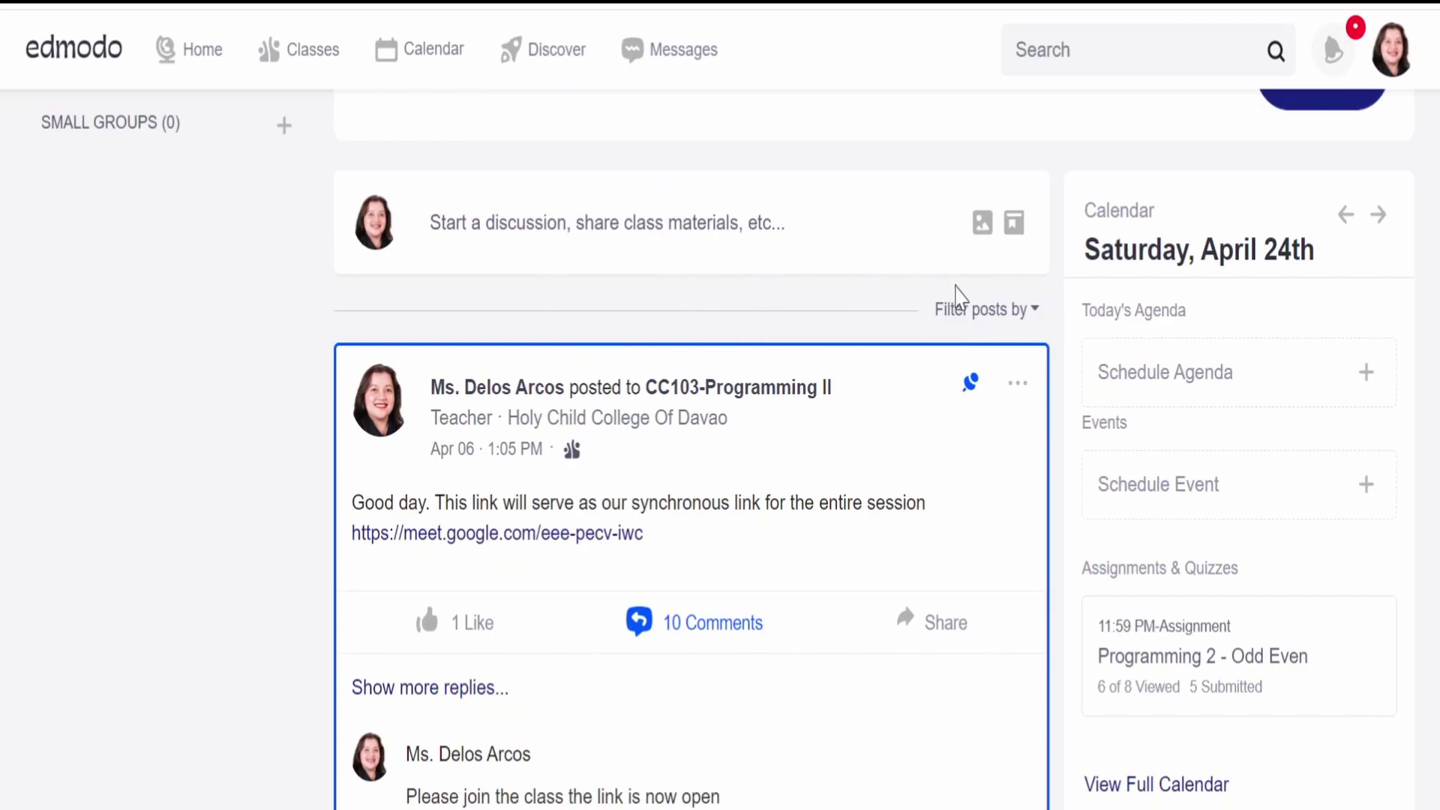
left_click(1033, 312)
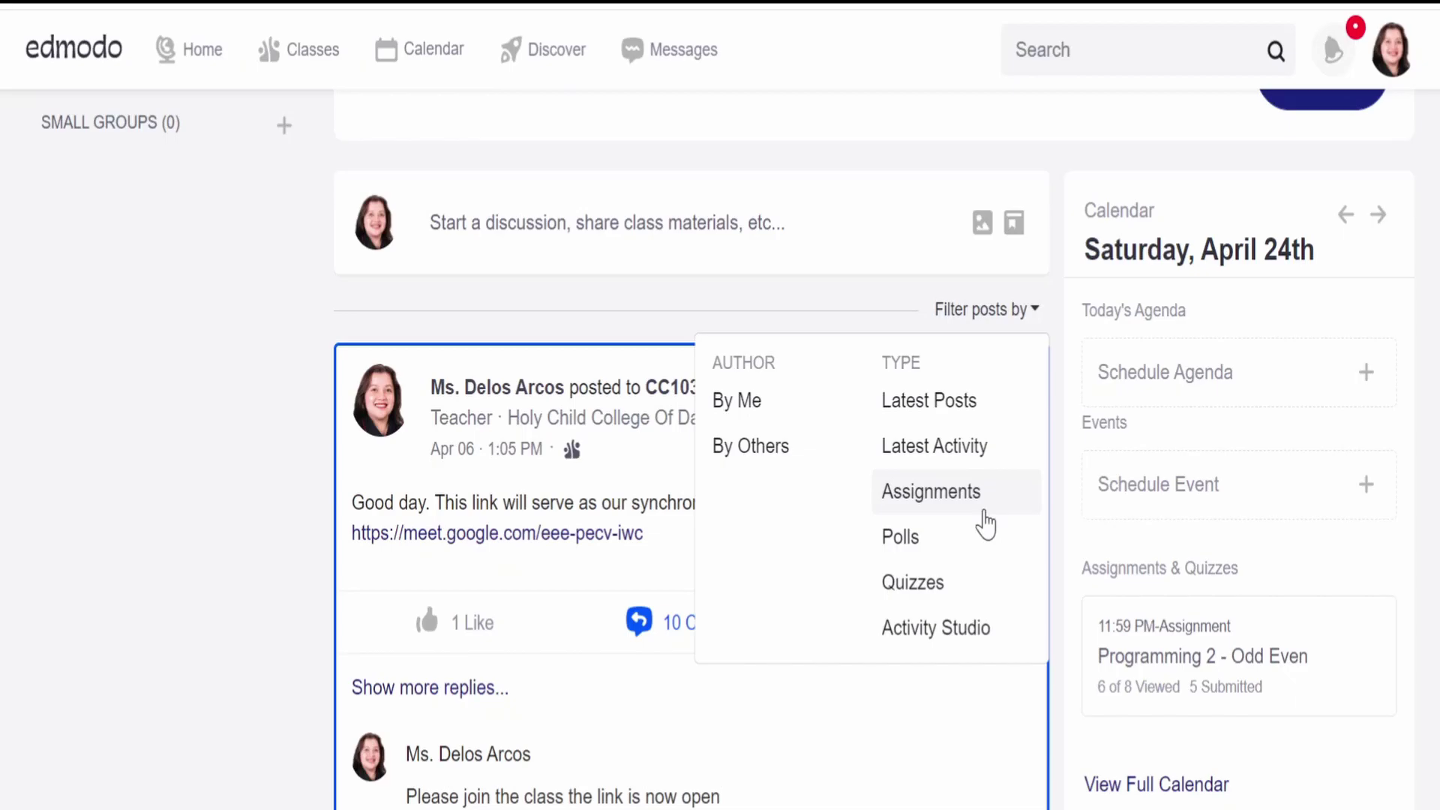
scroll(1006, 569, "down", 2)
left_click(1034, 177)
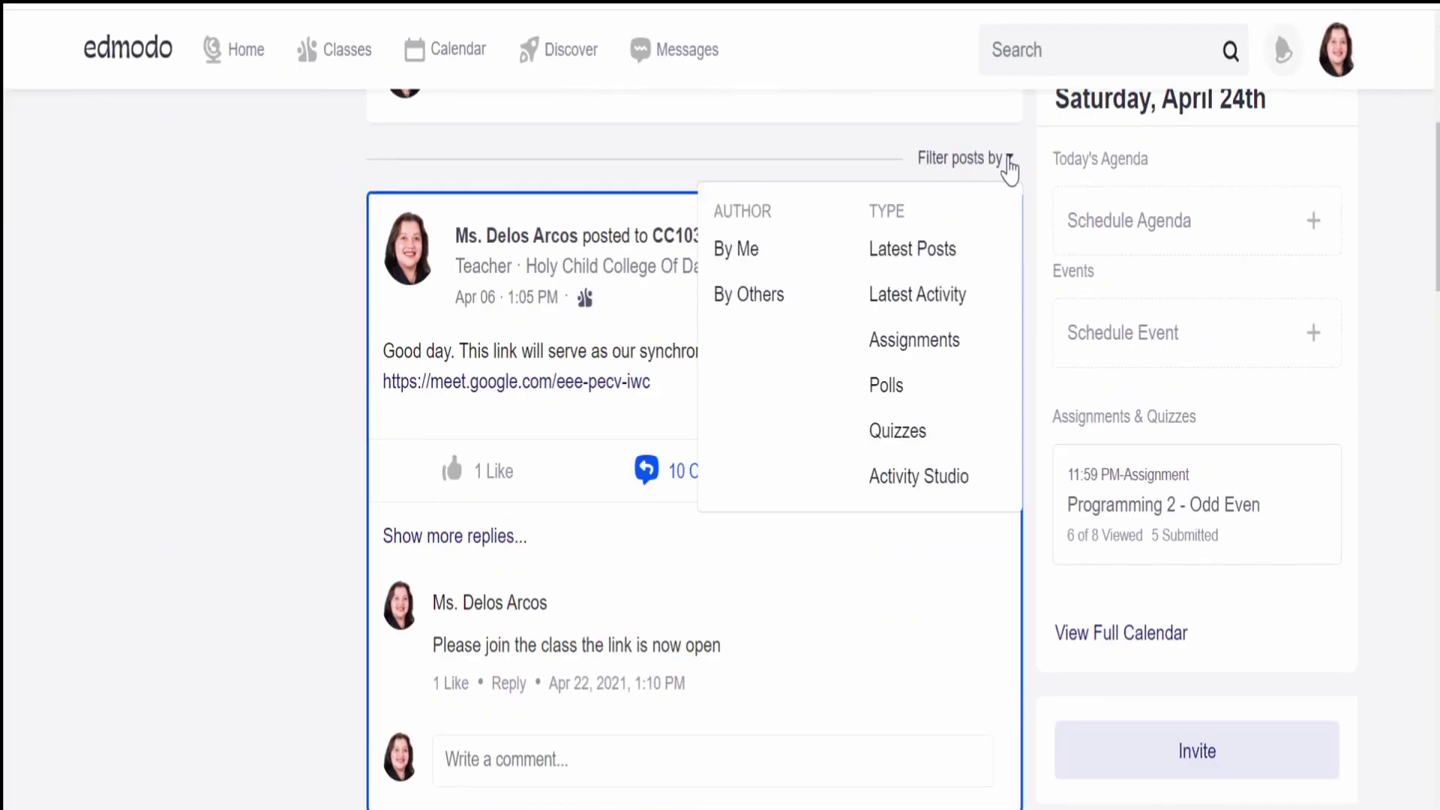
left_click(885, 351)
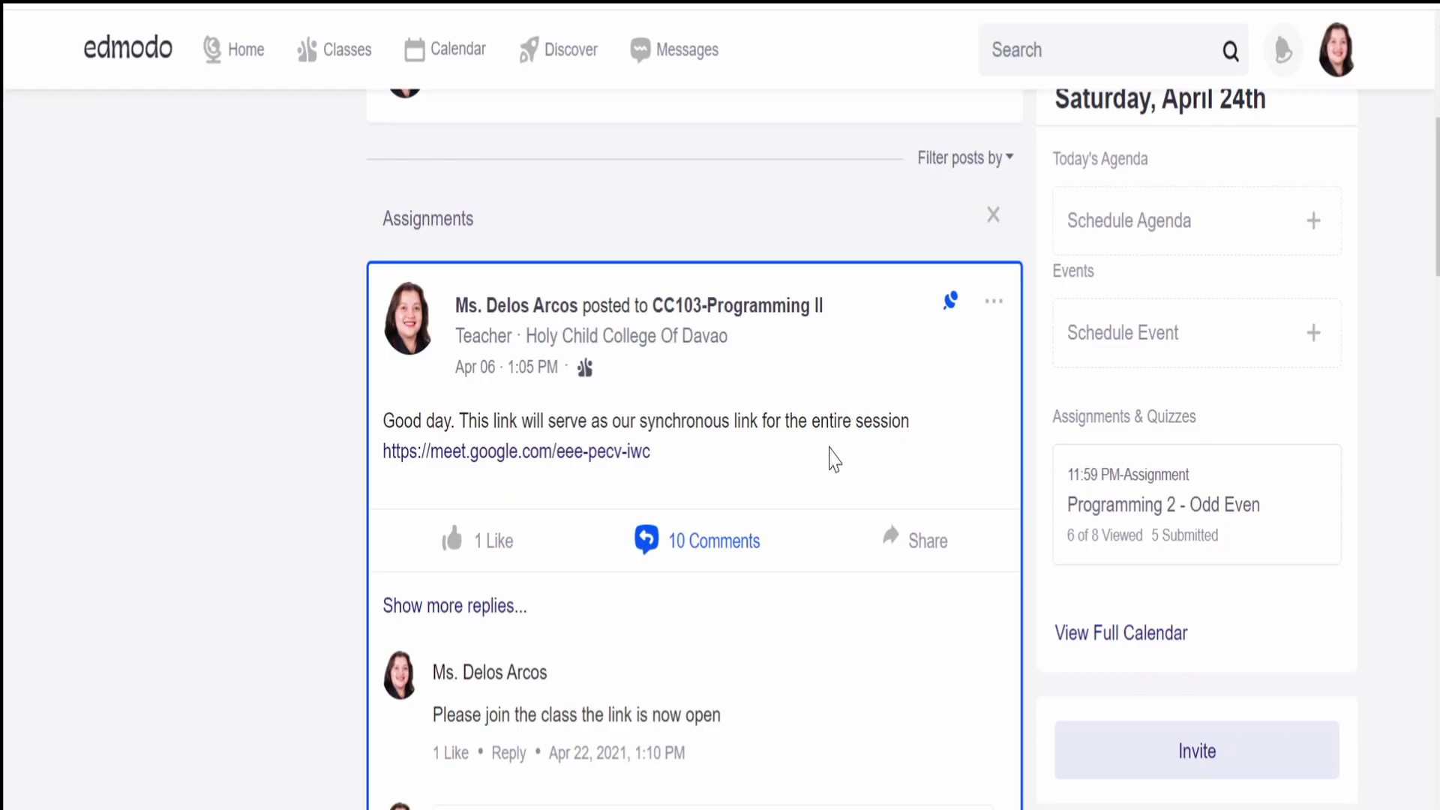
- Look through the filtered assignment posts, examining their due dates, instructions and submissions
scroll(829, 453, "down", 10)
scroll(833, 424, "down", 15)
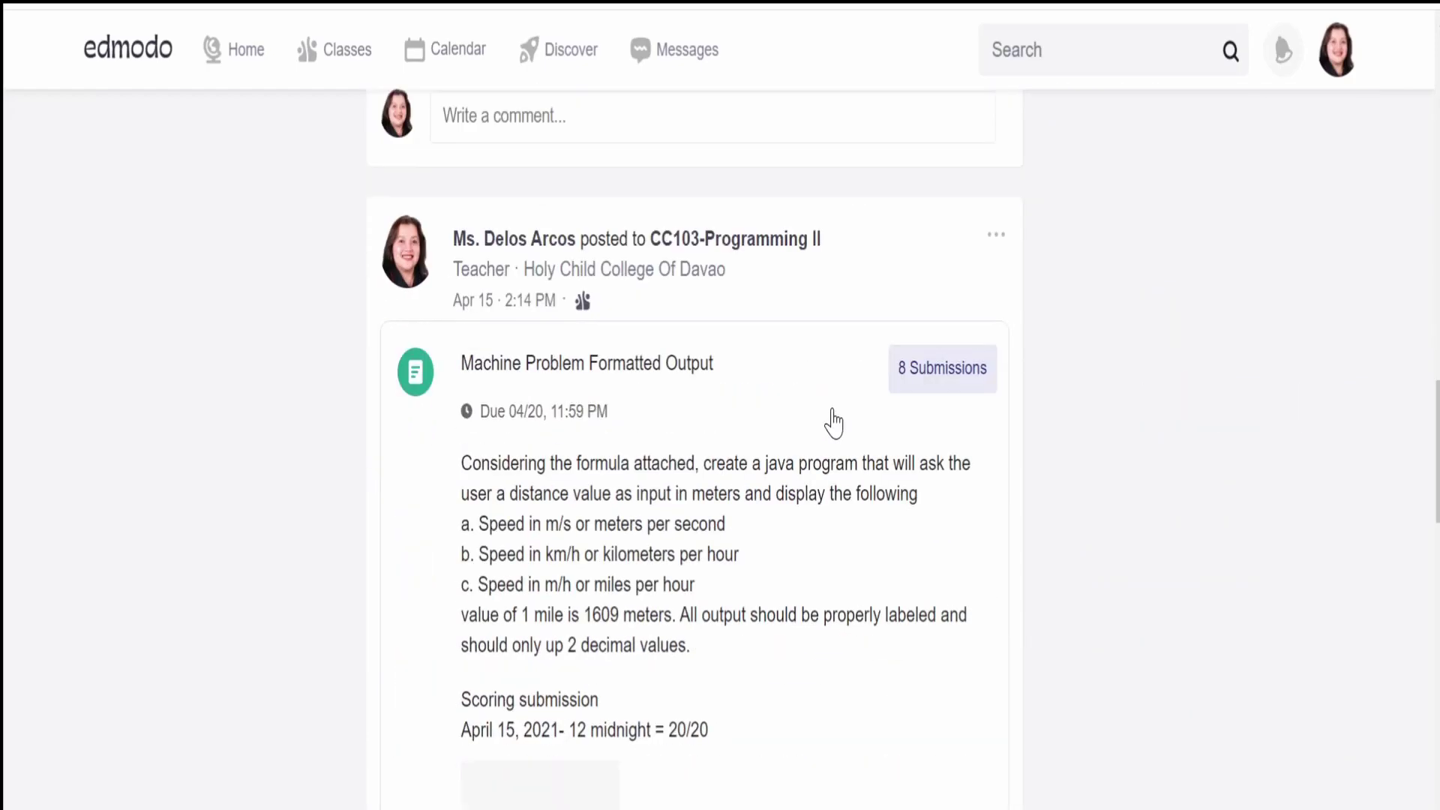
scroll(833, 424, "down", 12)
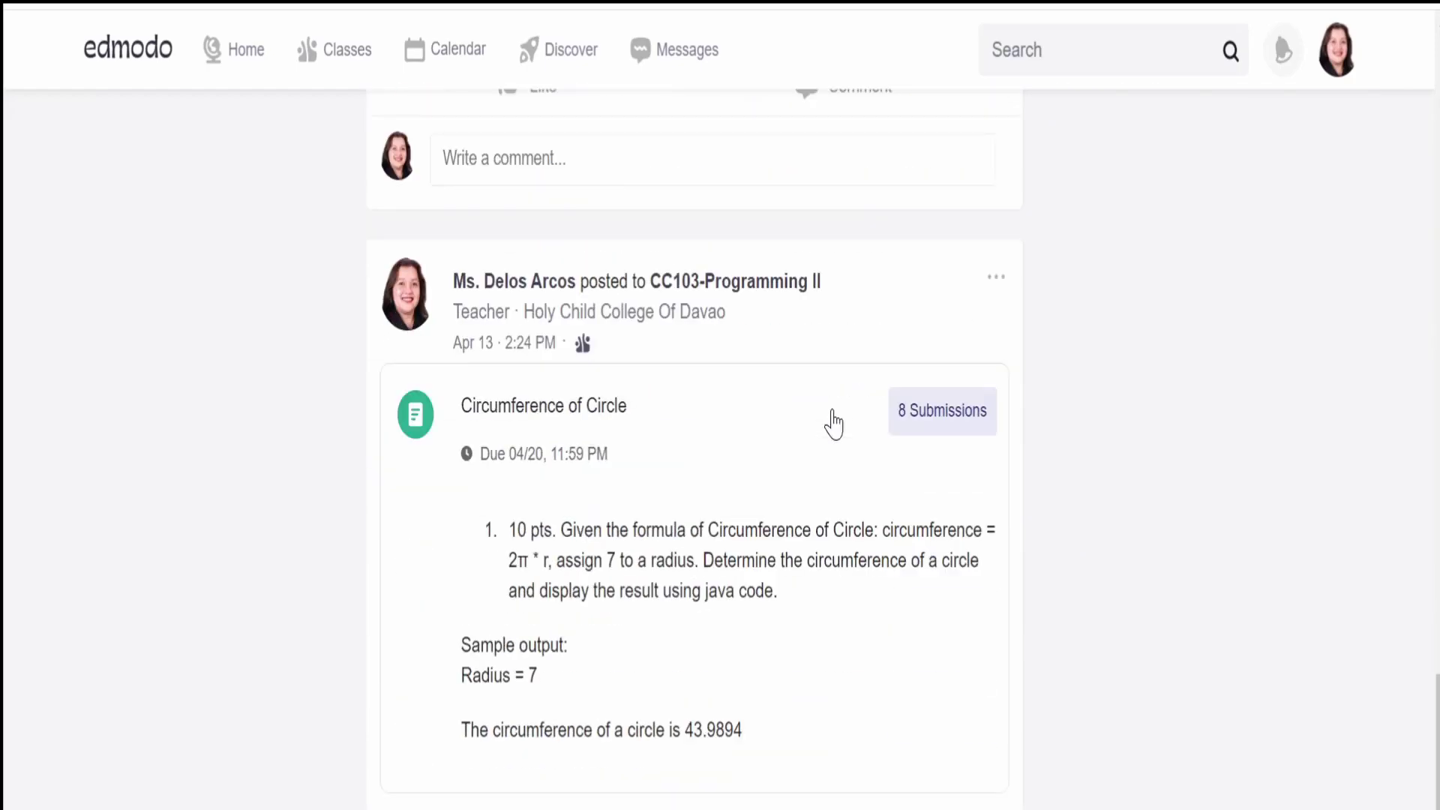
scroll(837, 422, "down", 10)
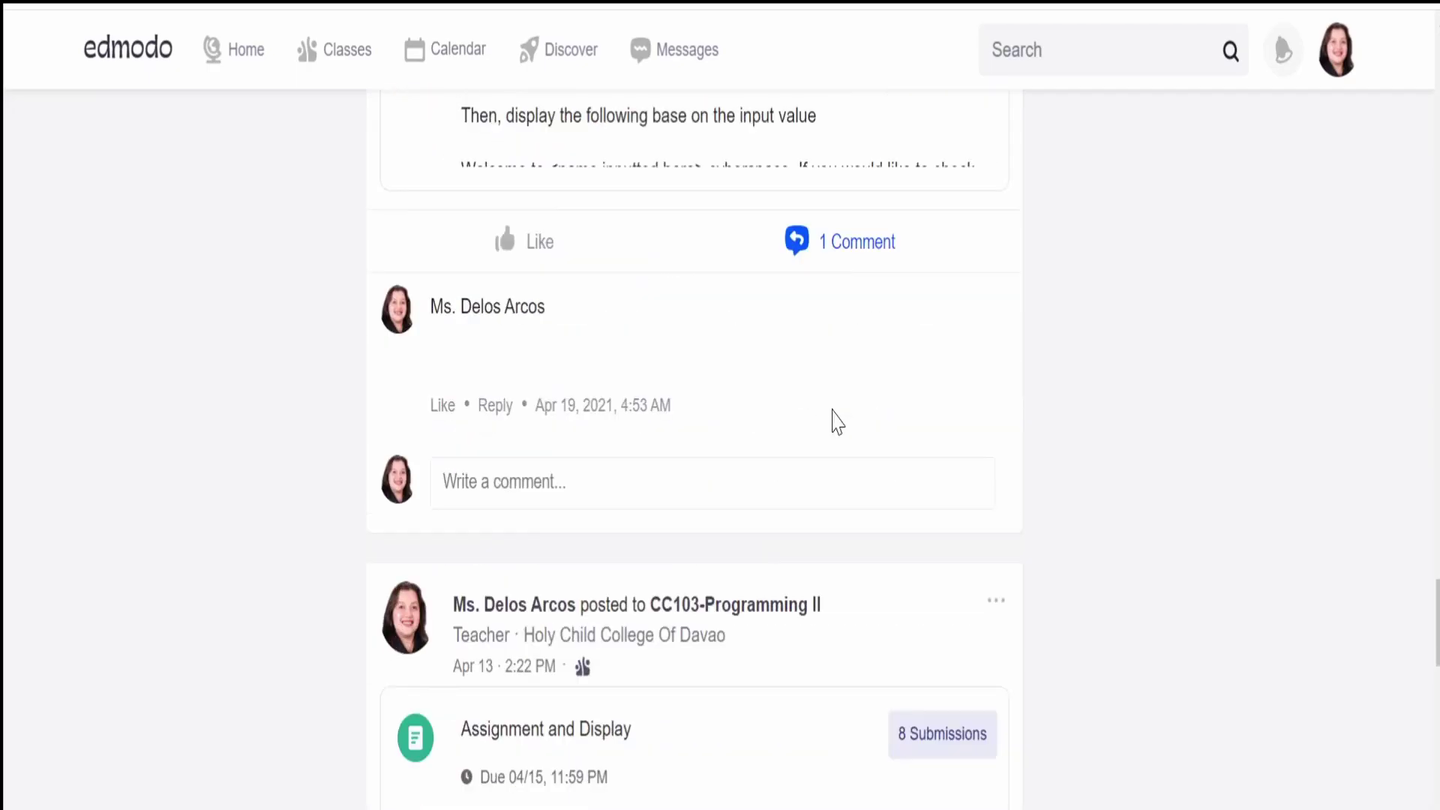
scroll(833, 425, "down", 15)
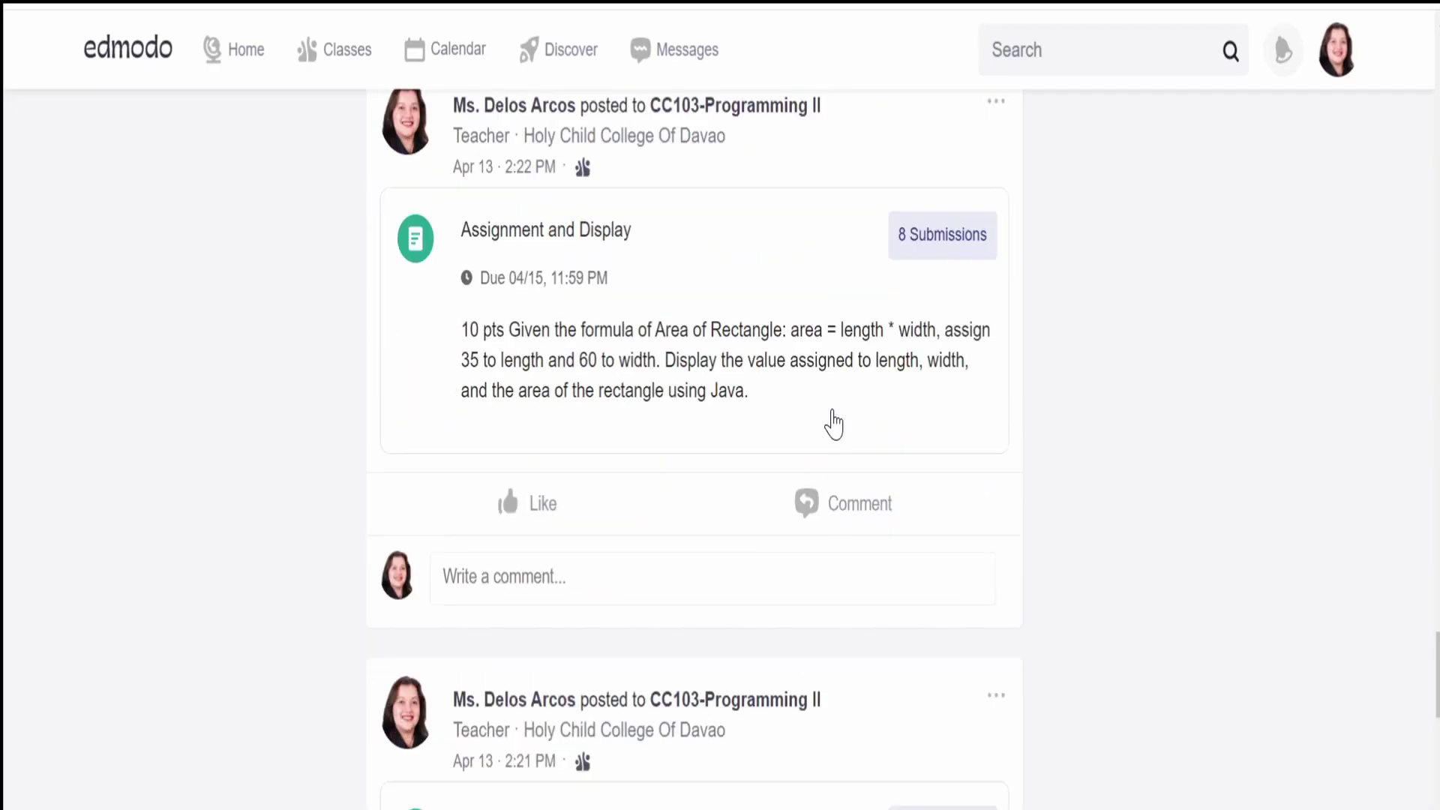
scroll(838, 422, "down", 7)
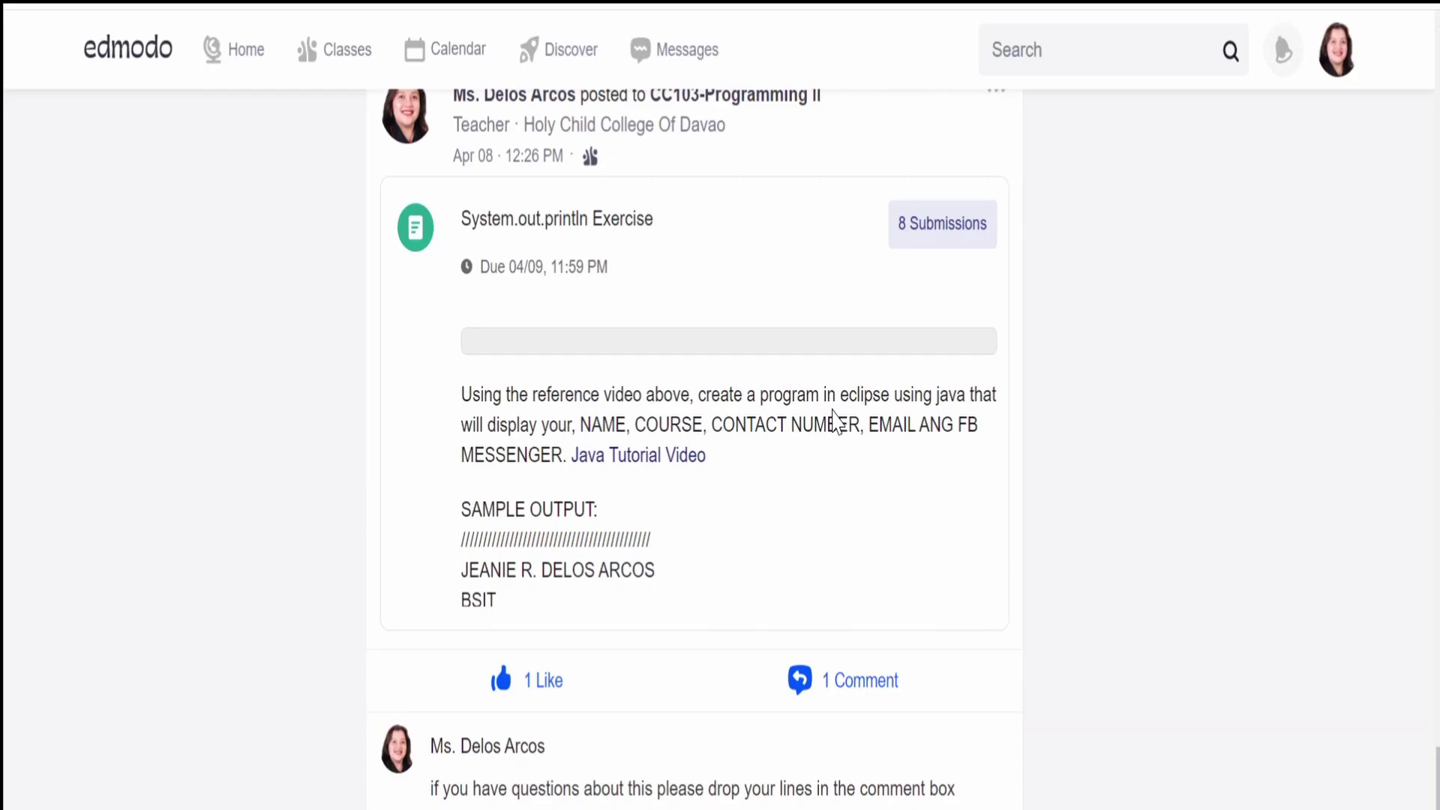
scroll(838, 422, "up", 20)
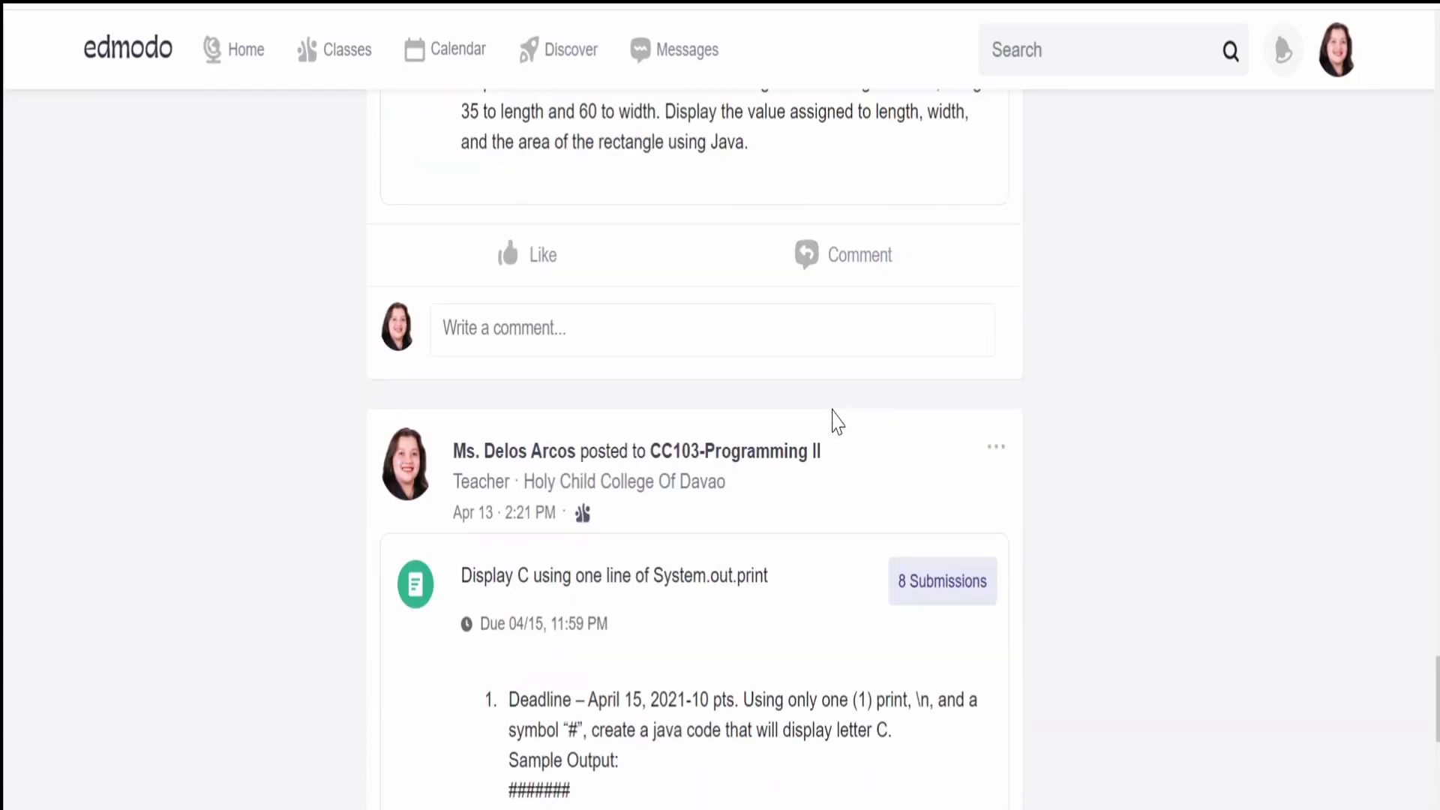
scroll(838, 422, "up", 20)
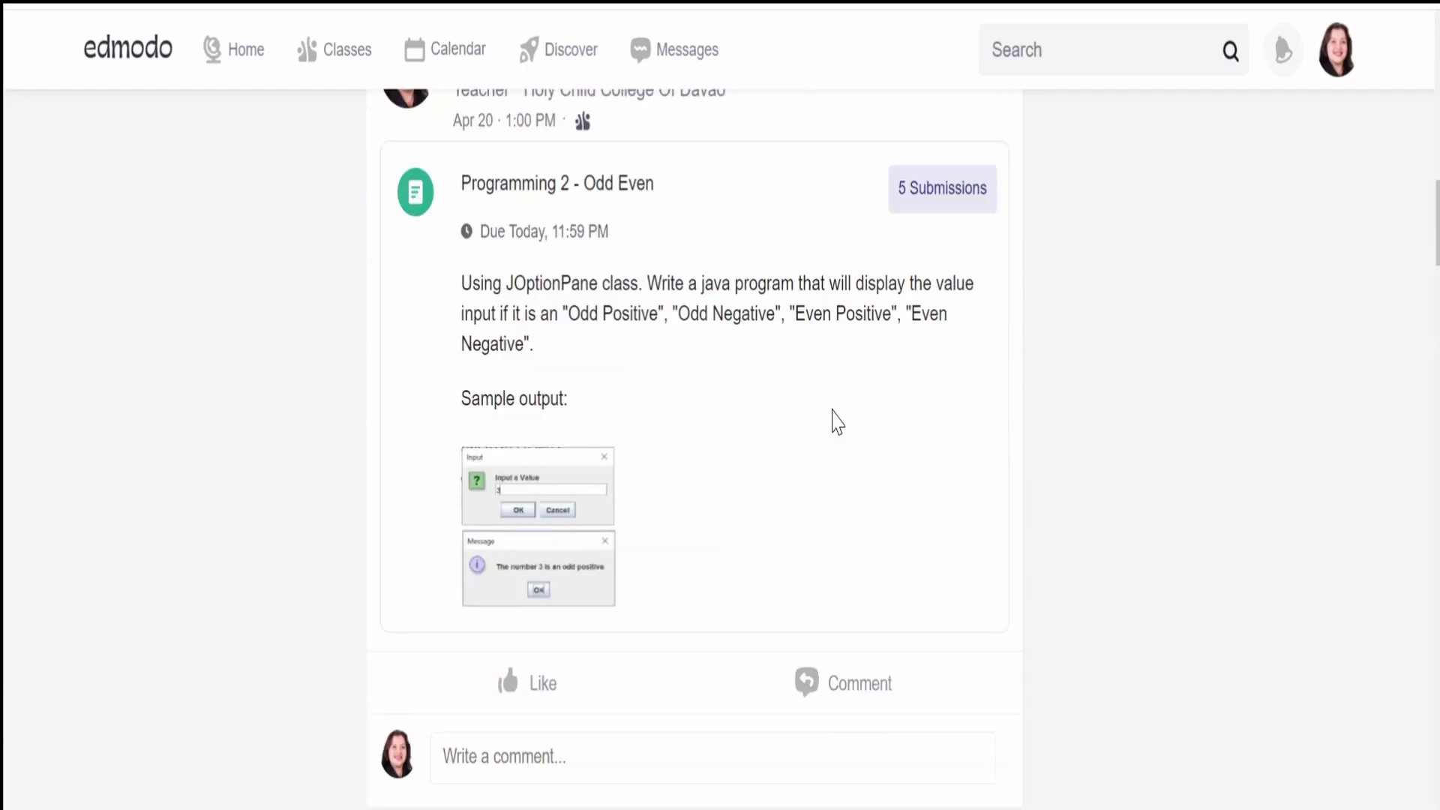
scroll(837, 422, "up", 6)
scroll(1029, 273, "up", 9)
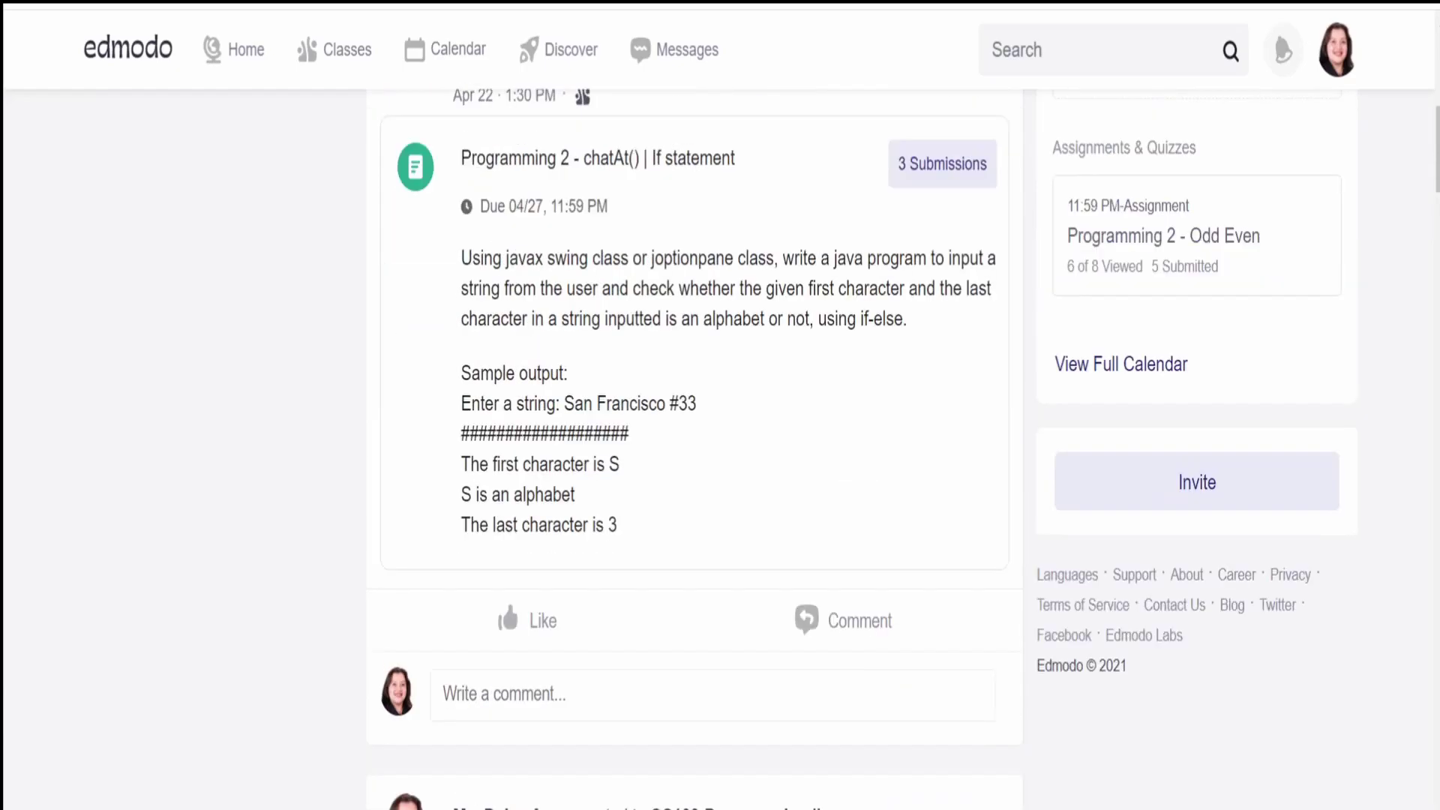
scroll(1030, 274, "down", 4)
scroll(1005, 276, "up", 2)
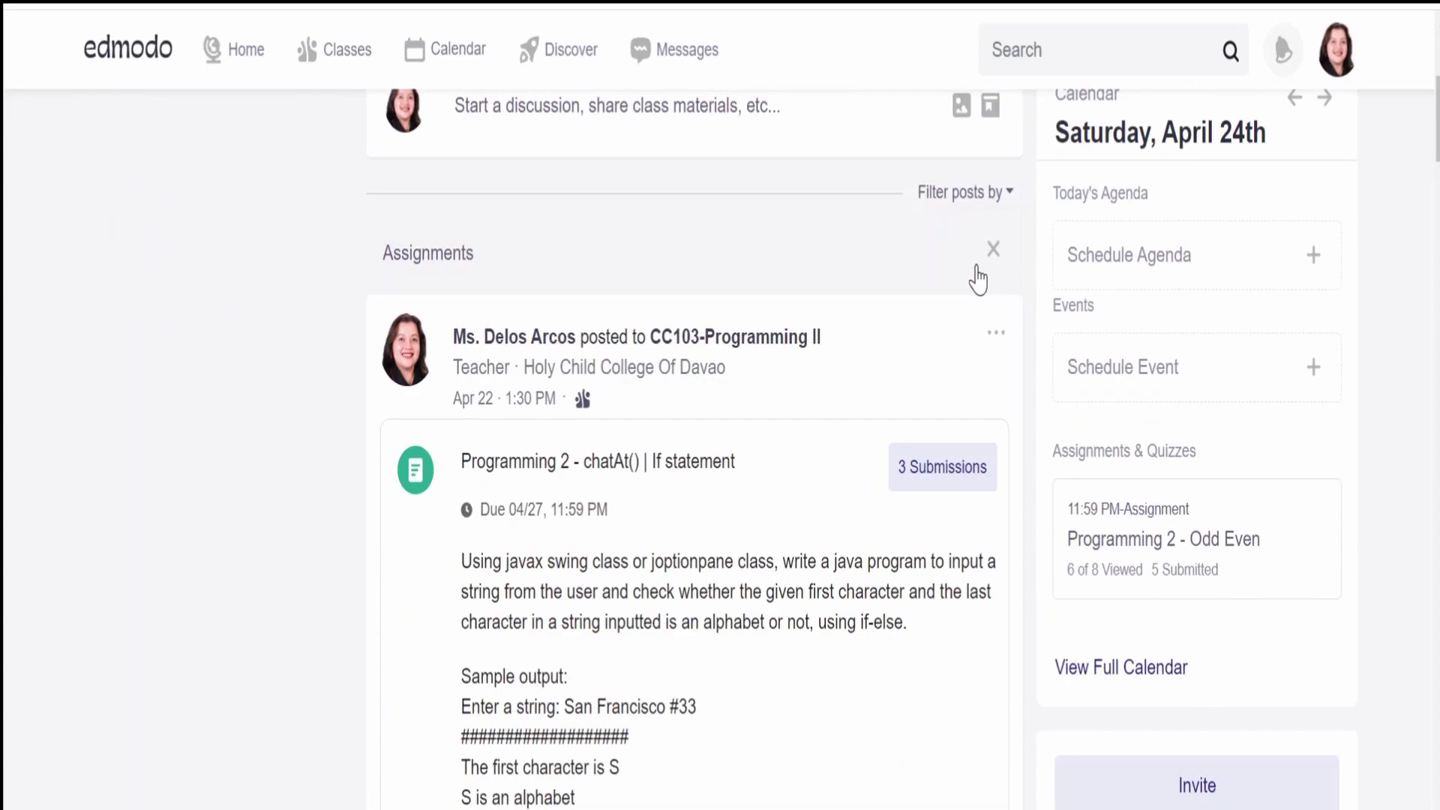
- Filter the class posts by the type Quizzes and look through the listed quiz posts
left_click(1010, 195)
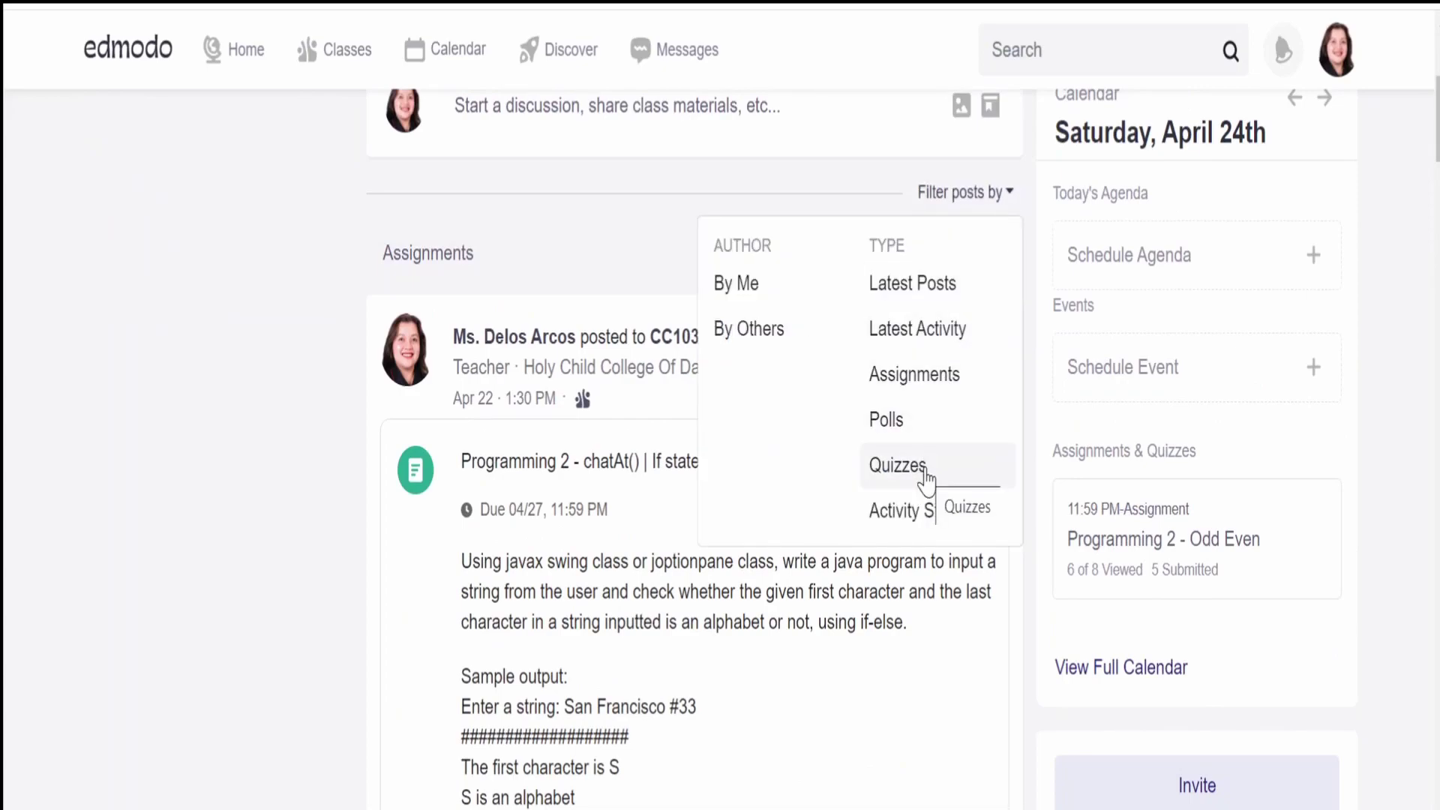
left_click(927, 479)
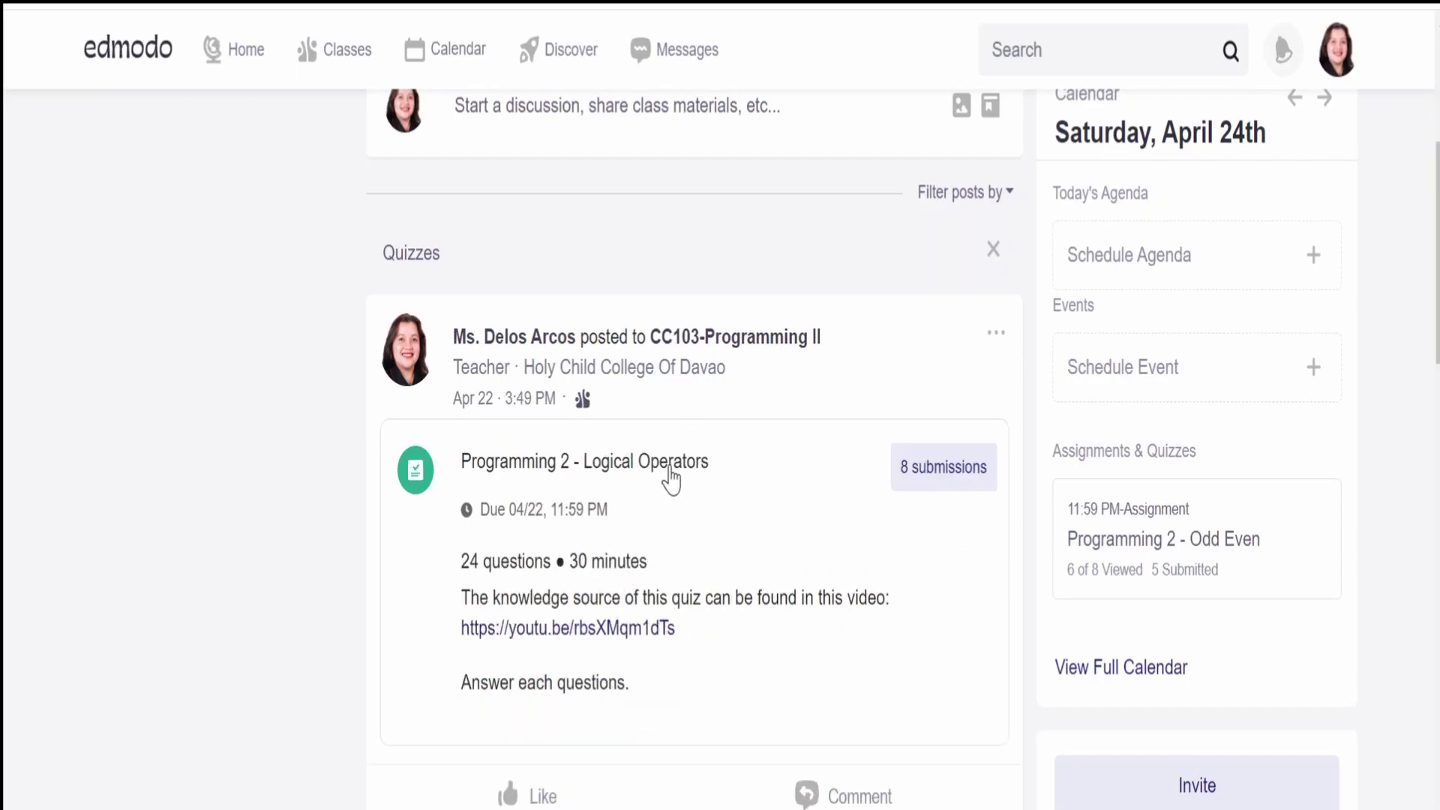
scroll(672, 480, "down", 6)
scroll(675, 477, "down", 10)
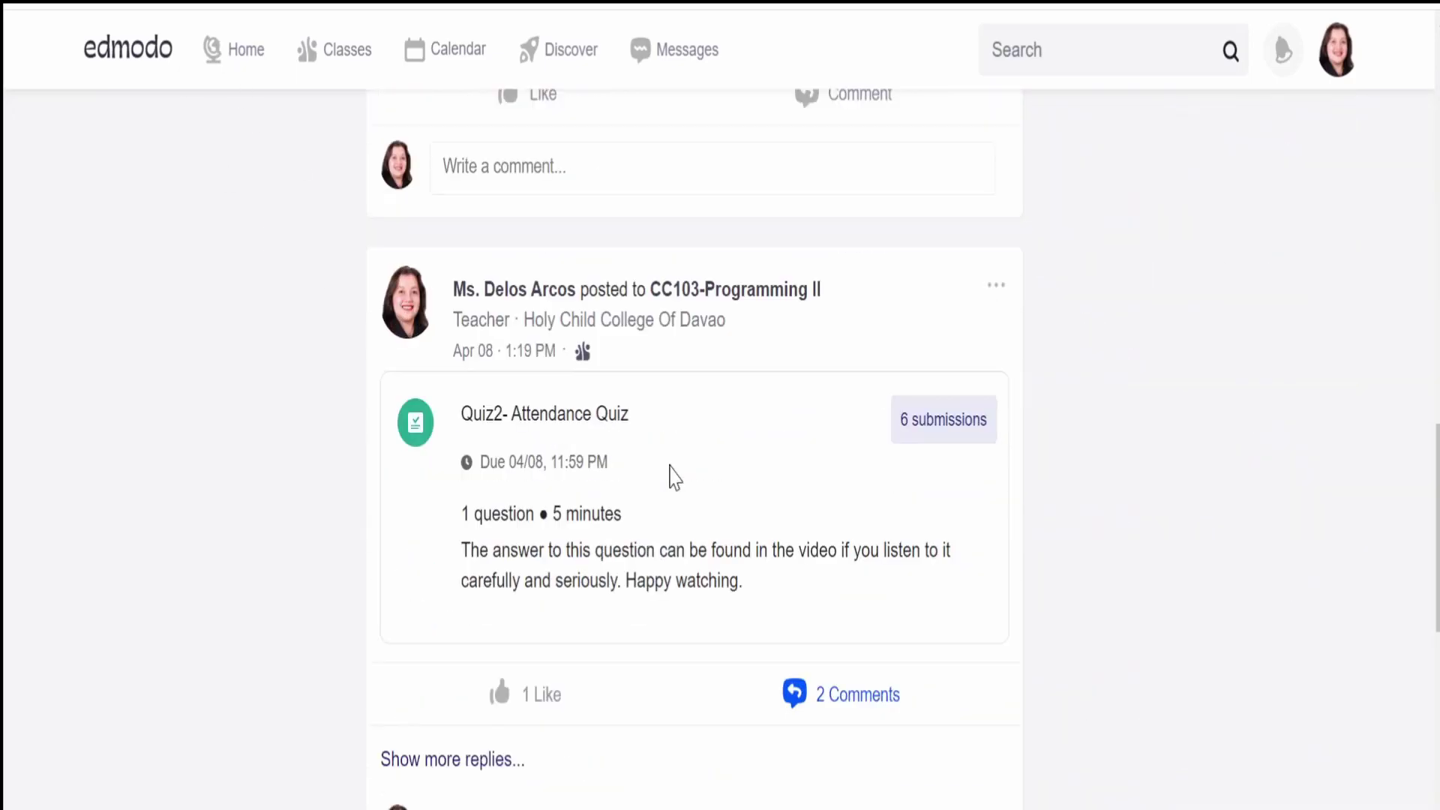
scroll(671, 480, "down", 6)
scroll(675, 478, "down", 4)
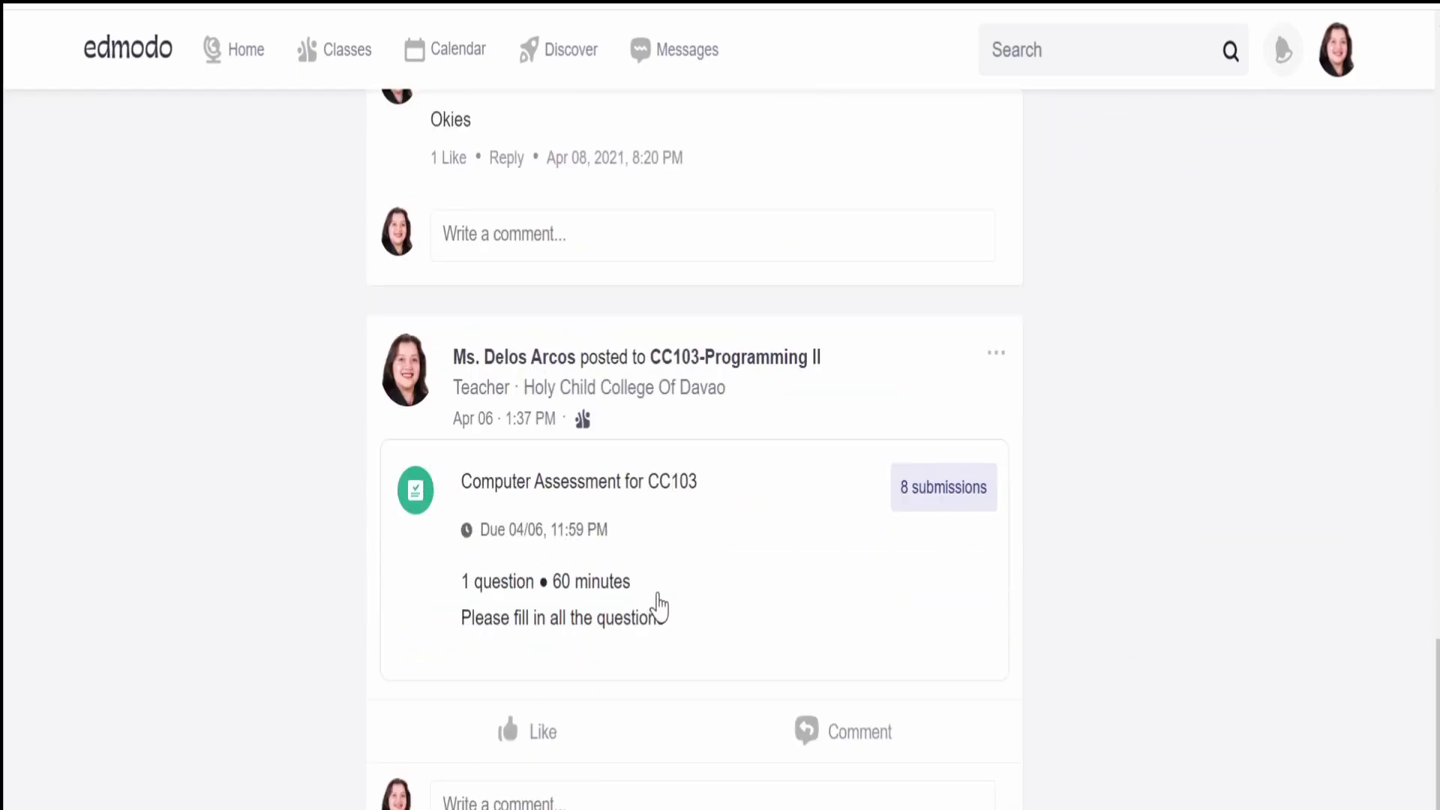
scroll(660, 604, "up", 10)
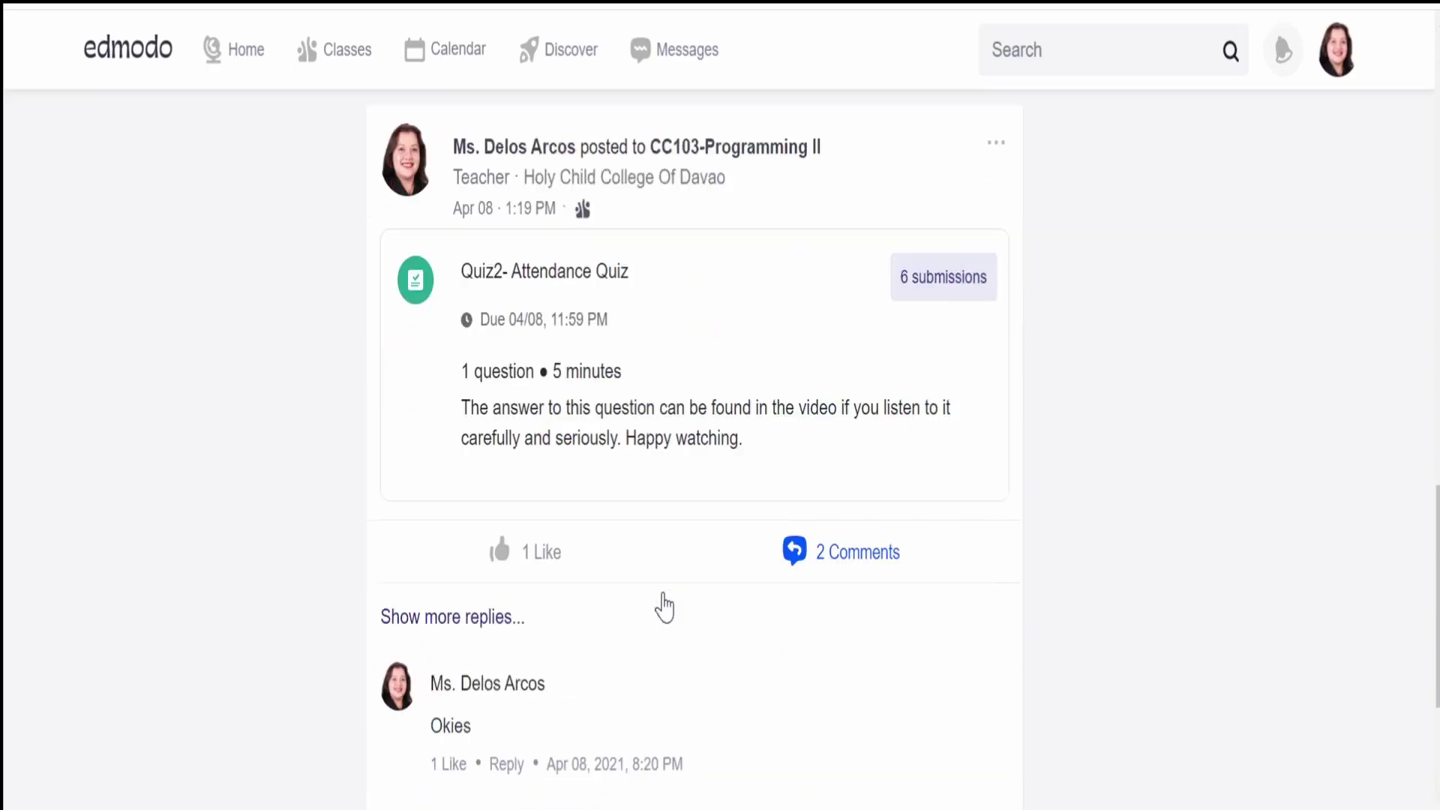
scroll(667, 583, "up", 15)
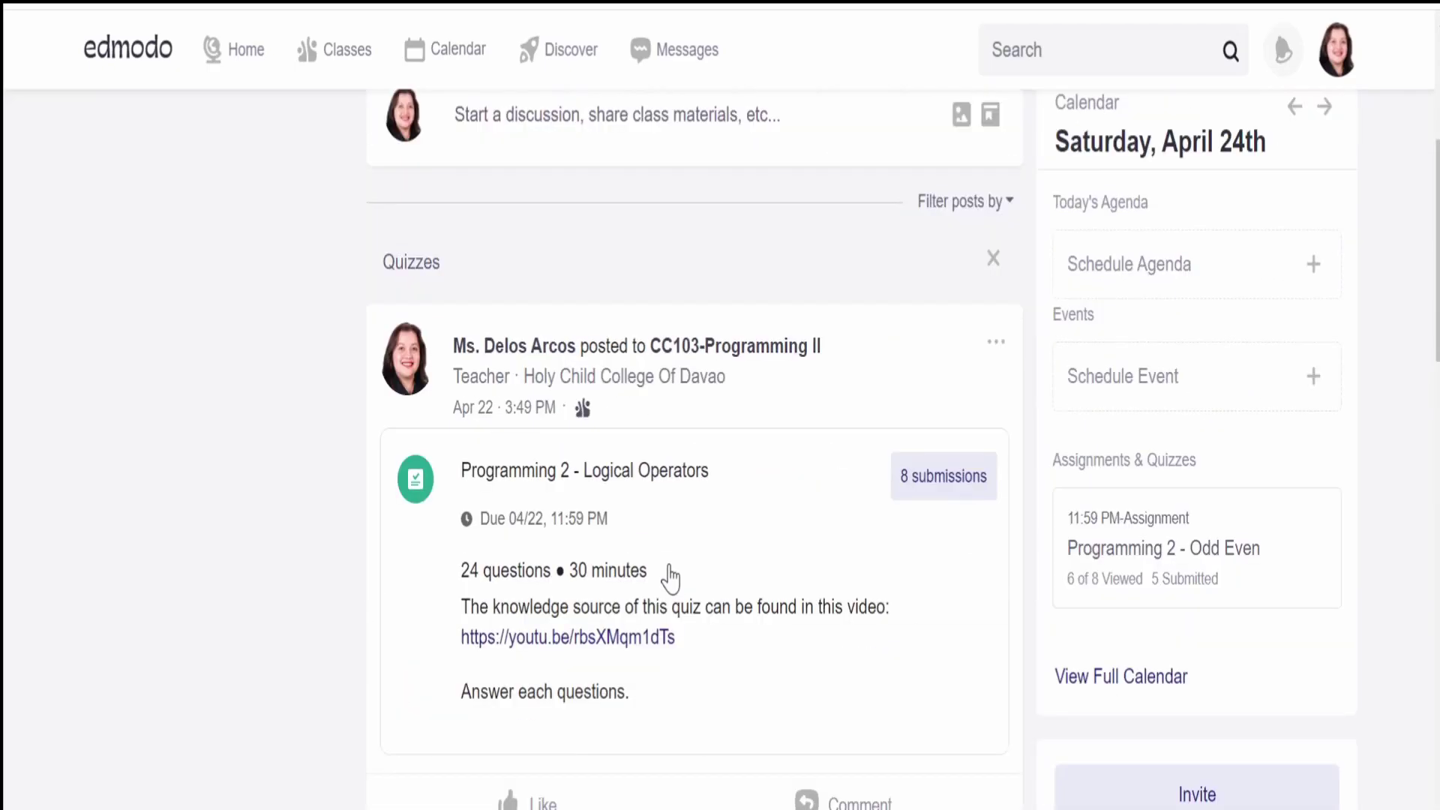
scroll(850, 602, "down", 2)
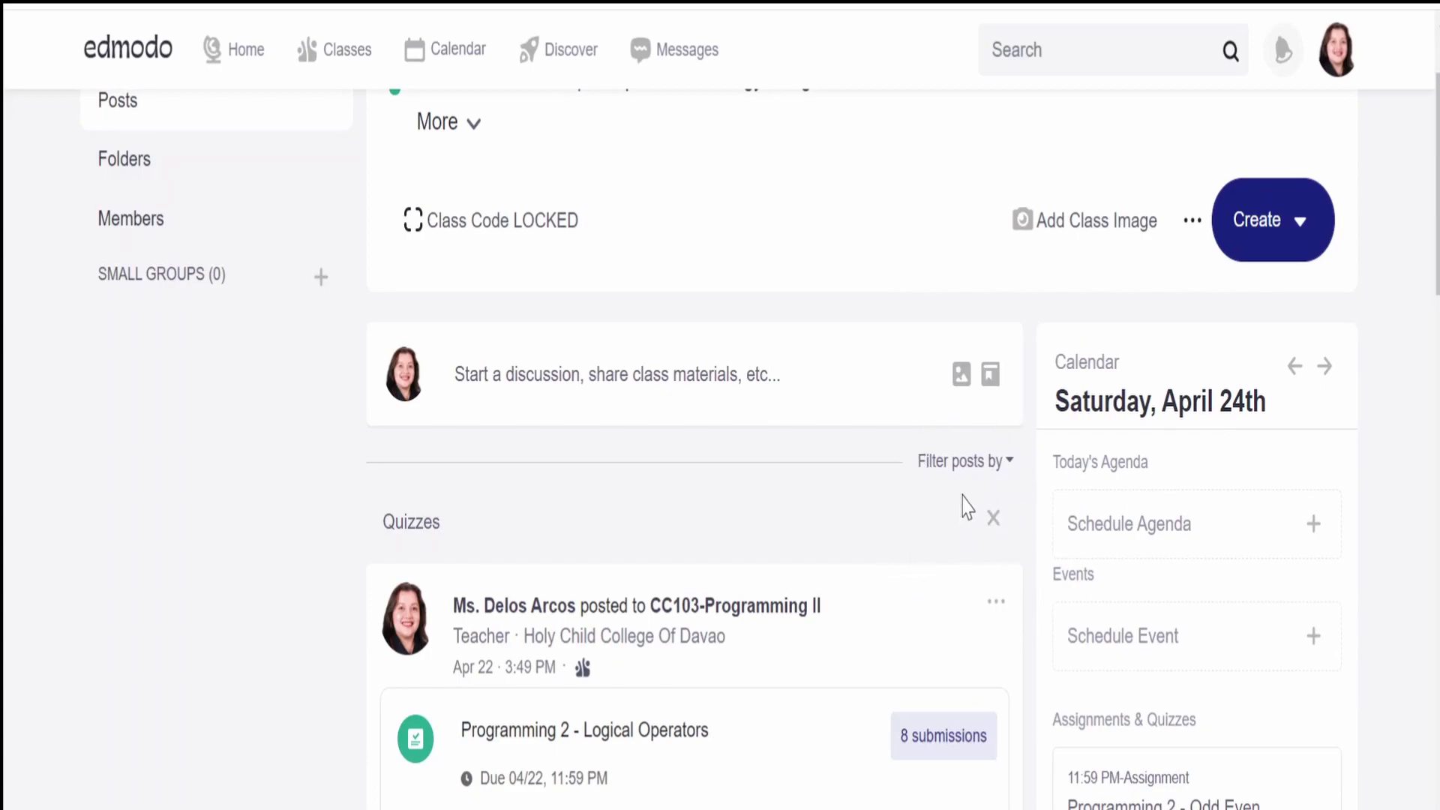
left_click(1007, 465)
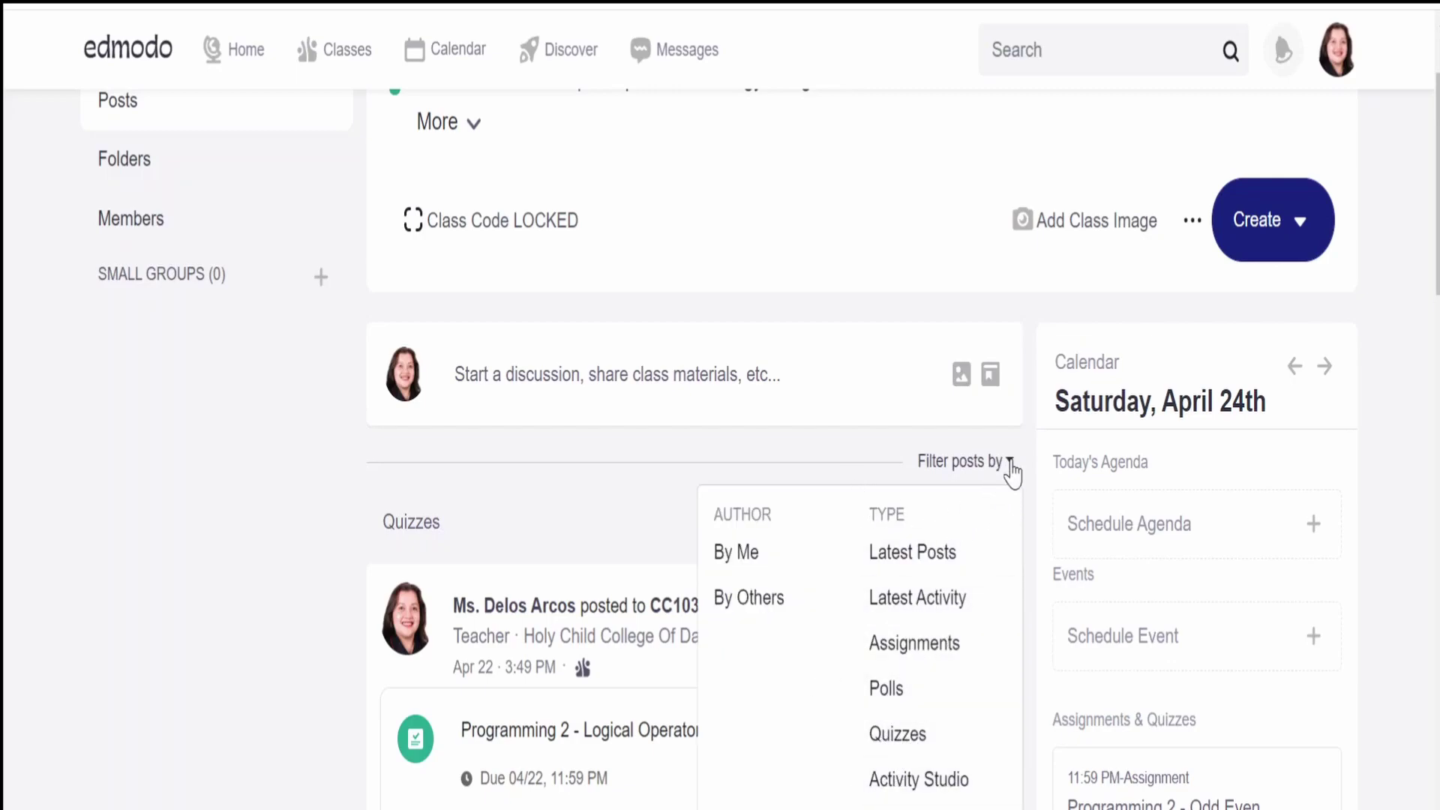
scroll(761, 465, "down", 4)
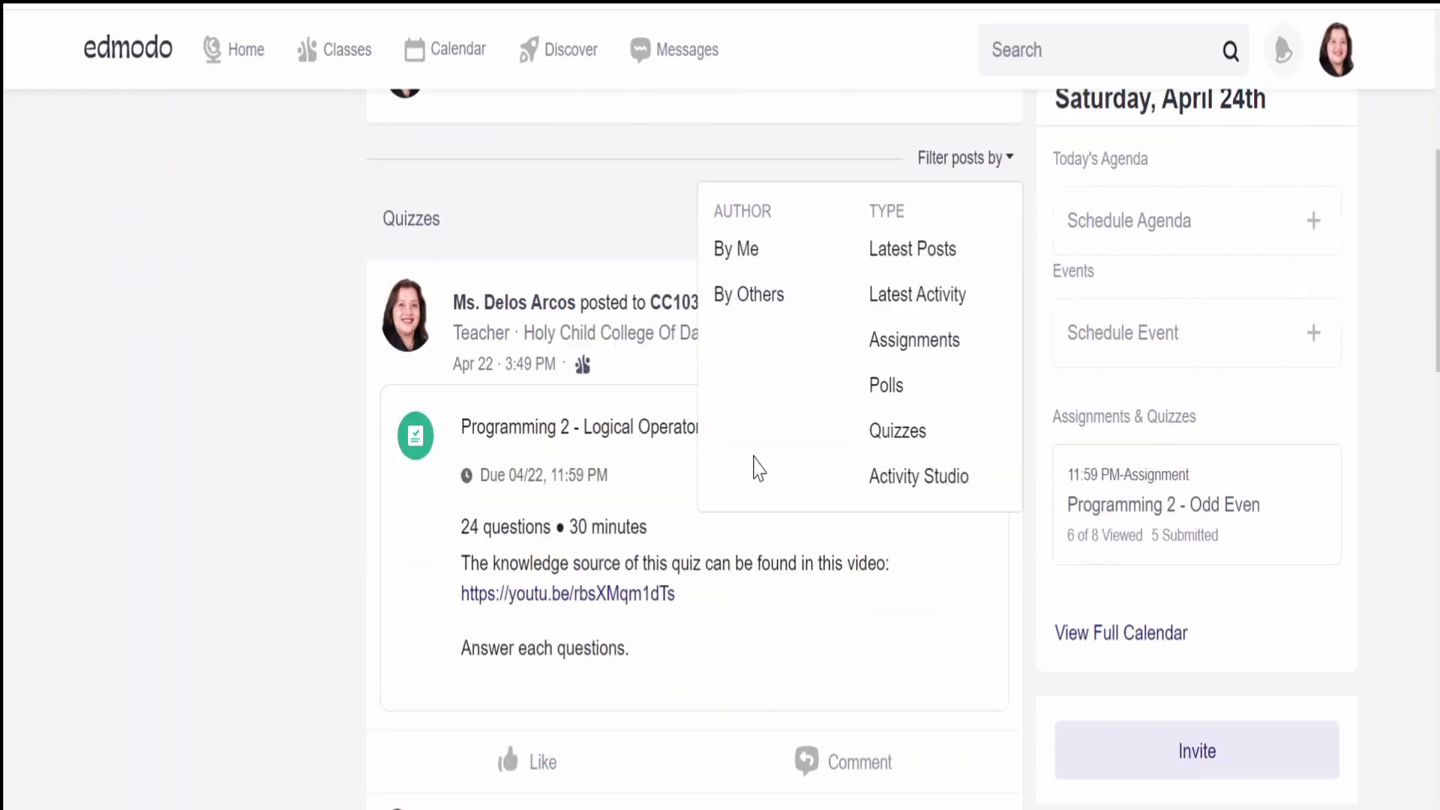
left_click(177, 516)
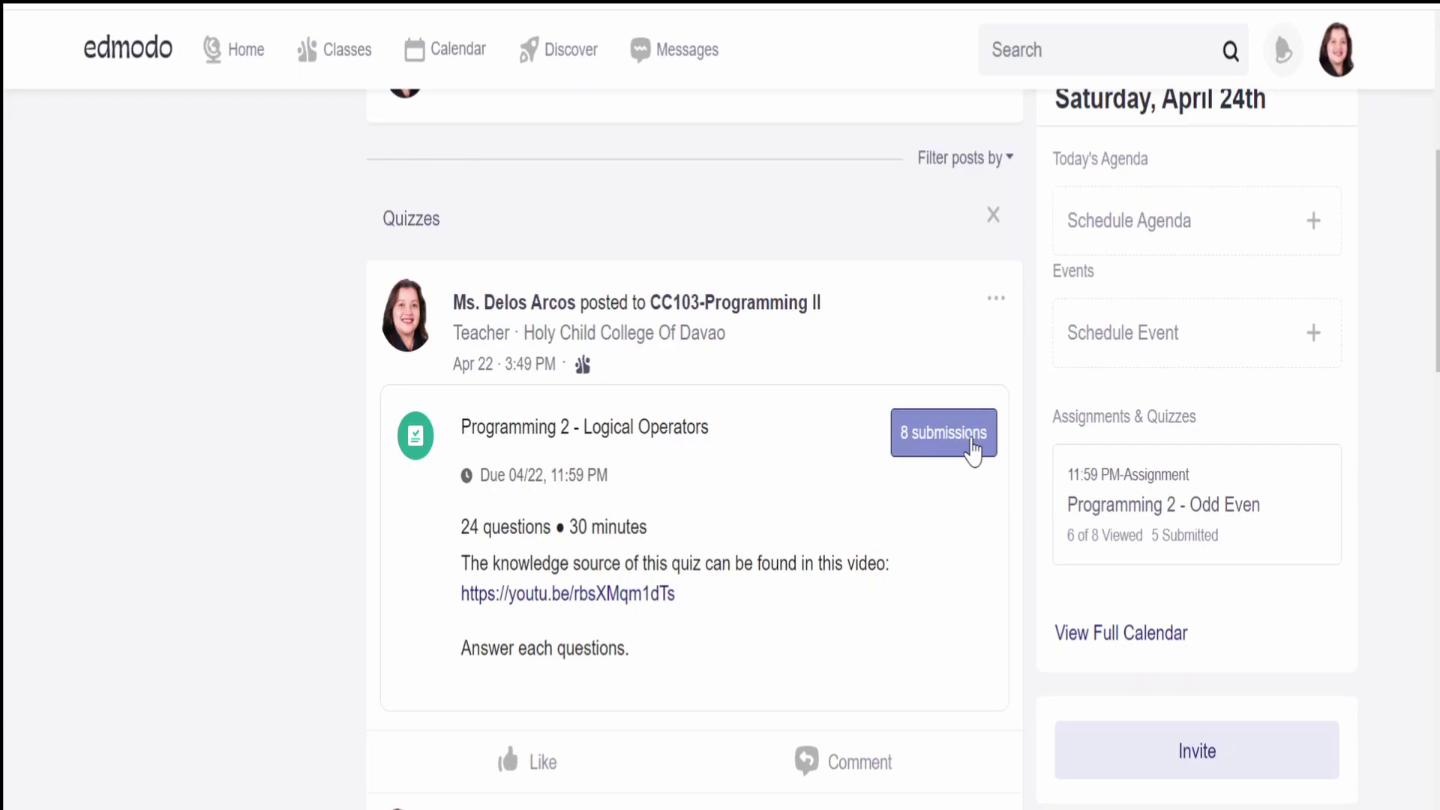
- Open the submissions of the Programming 2 - Logical Operators quiz and examine the overview's scores, question breakdown and score distribution
left_click(928, 442)
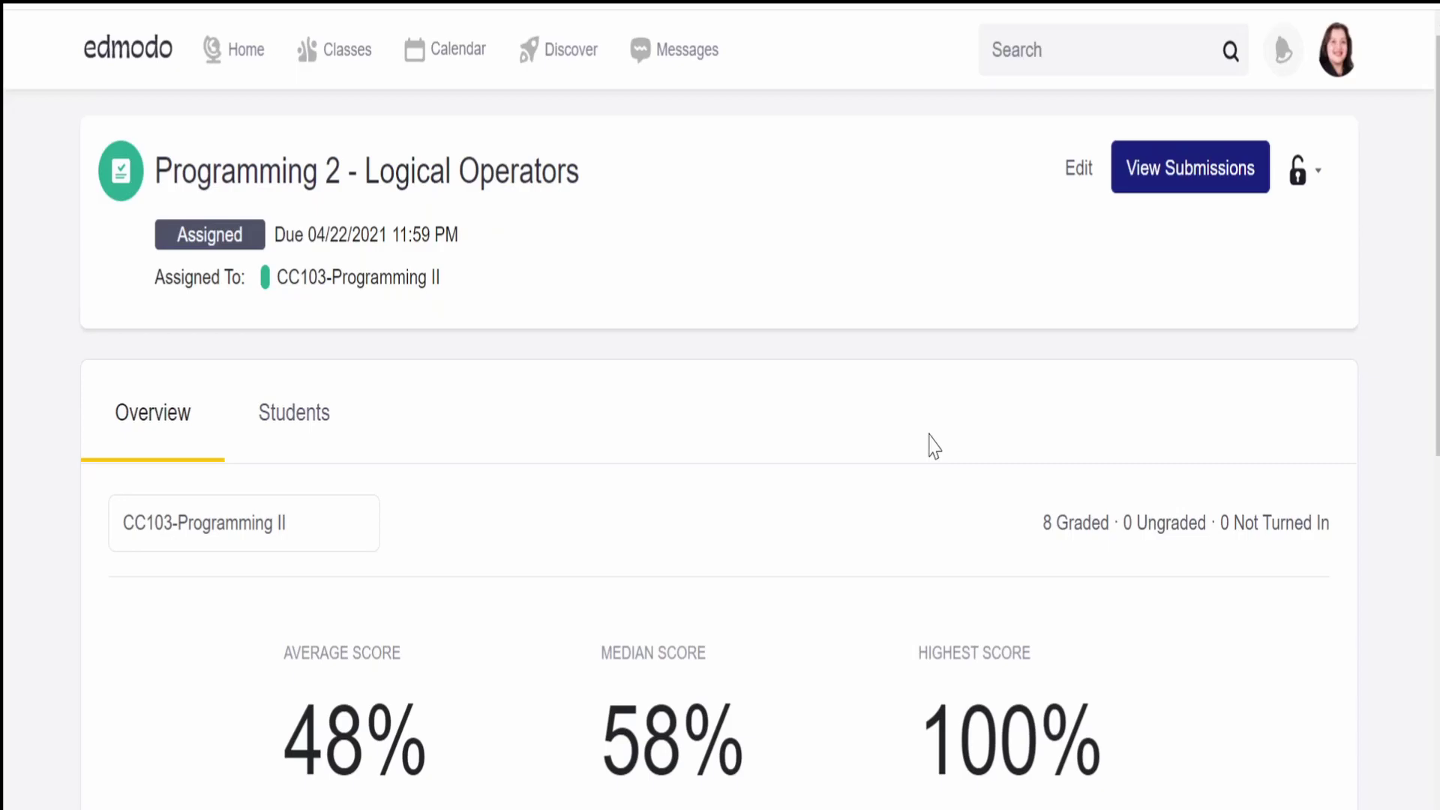
scroll(312, 498, "down", 4)
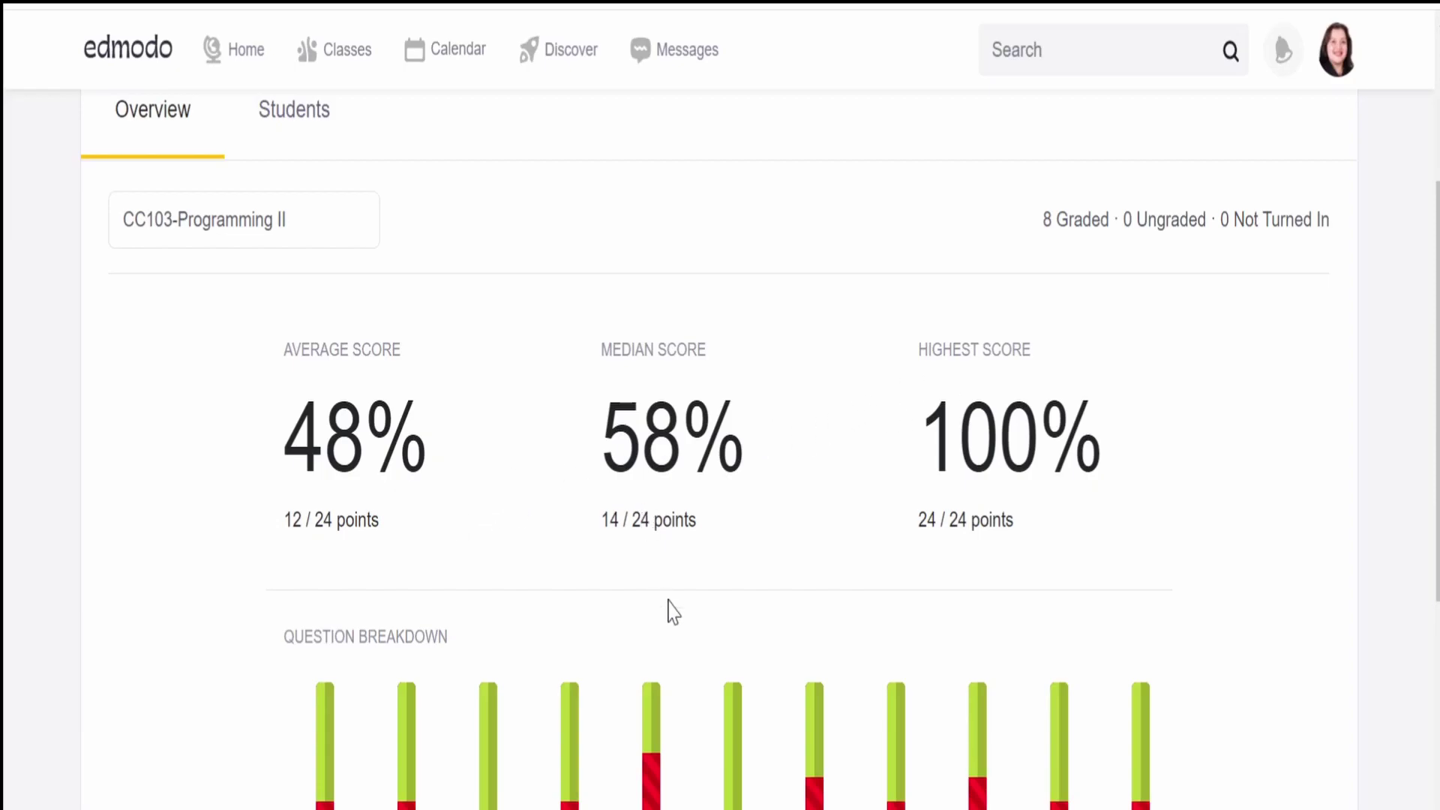
scroll(673, 613, "down", 6)
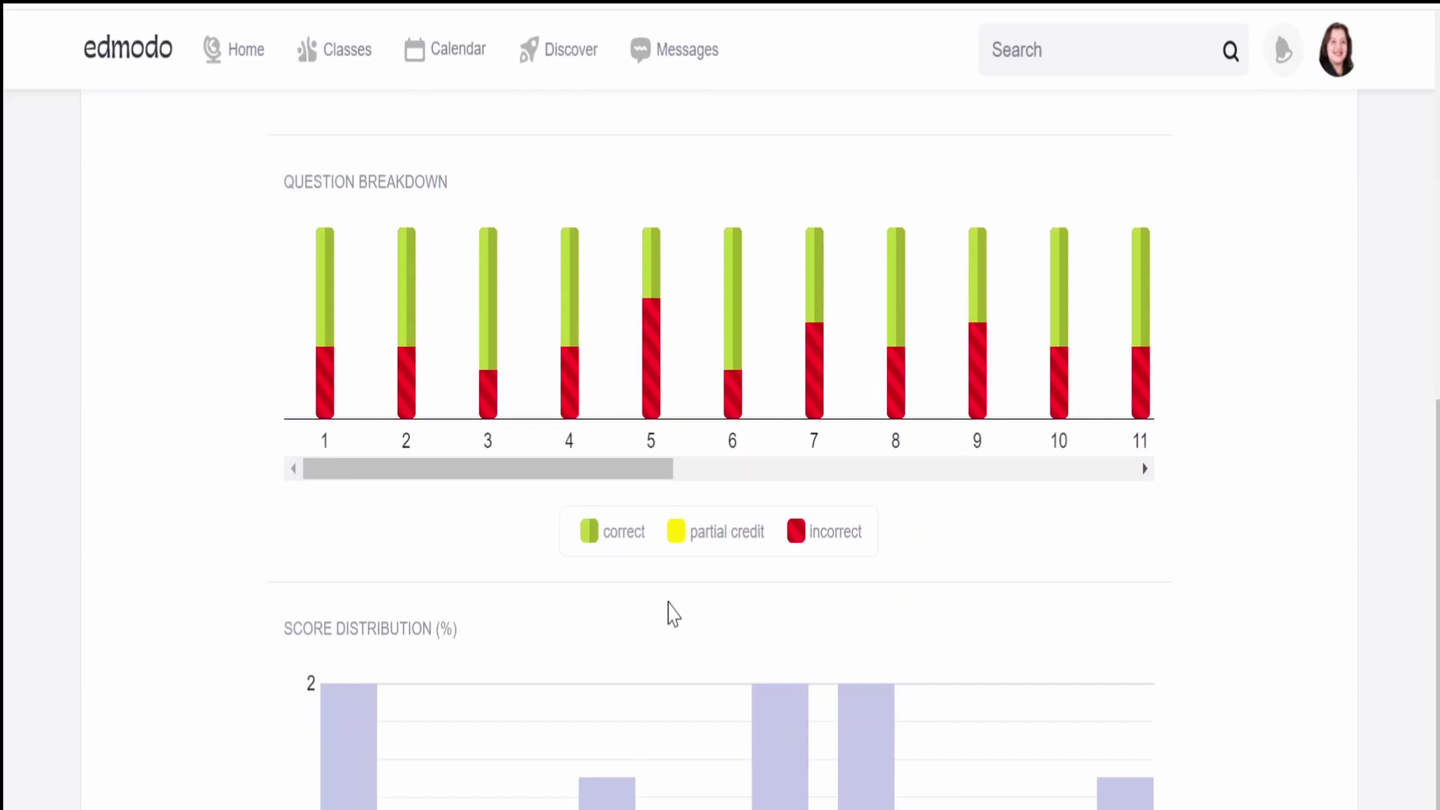
scroll(673, 613, "down", 1)
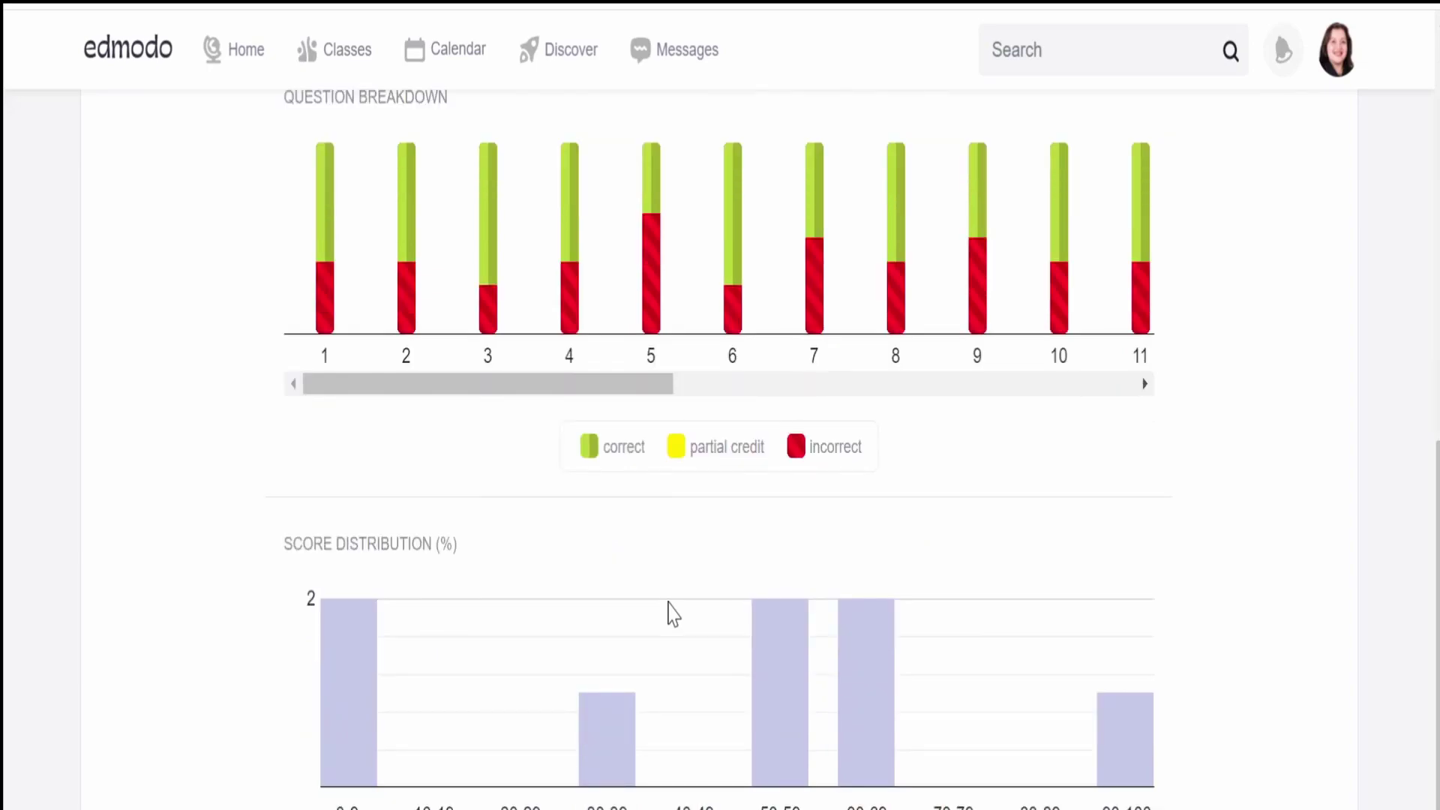
scroll(673, 613, "up", 7)
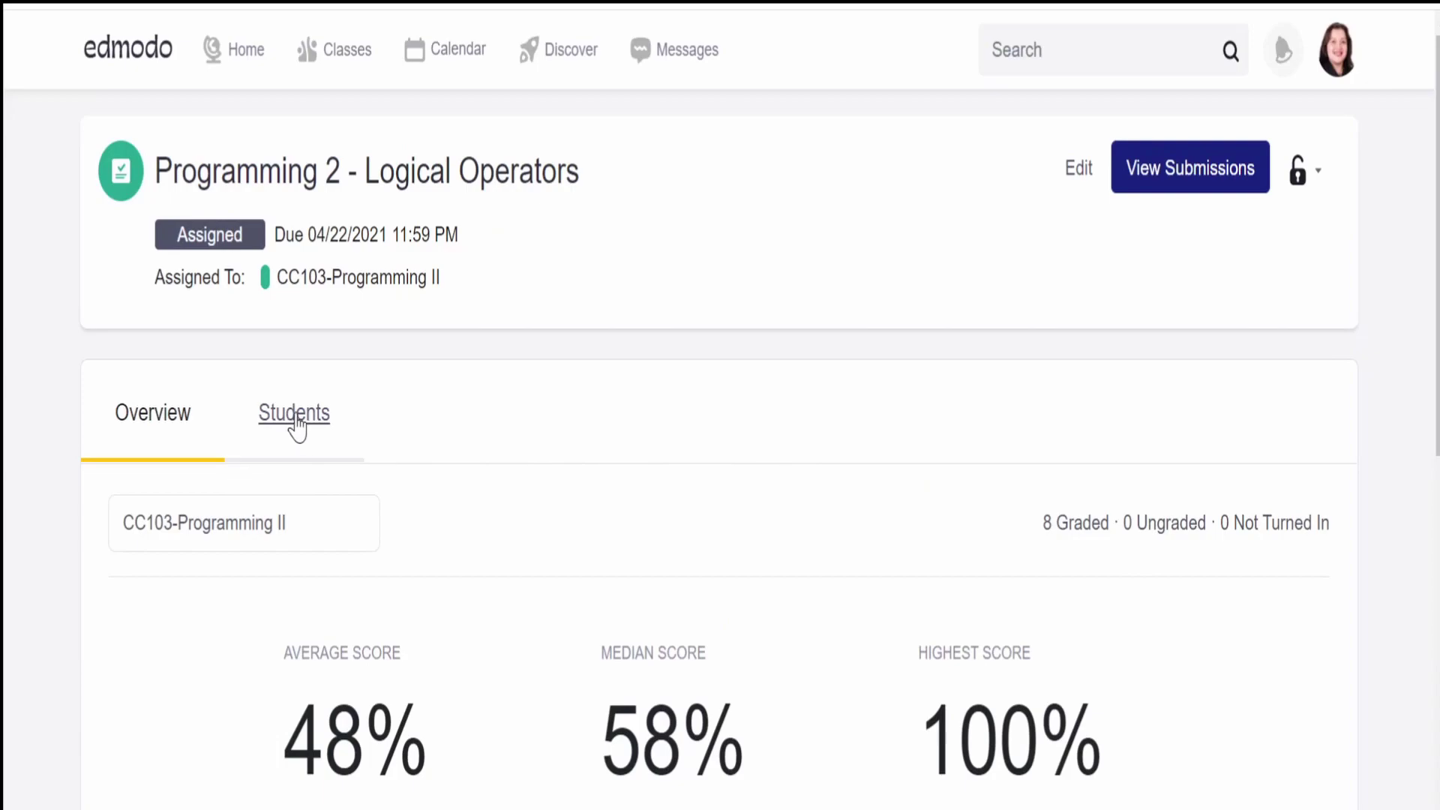
- Open the quiz's student list and look through the question results of the first student who submitted late
left_click(294, 420)
scroll(342, 571, "down", 4)
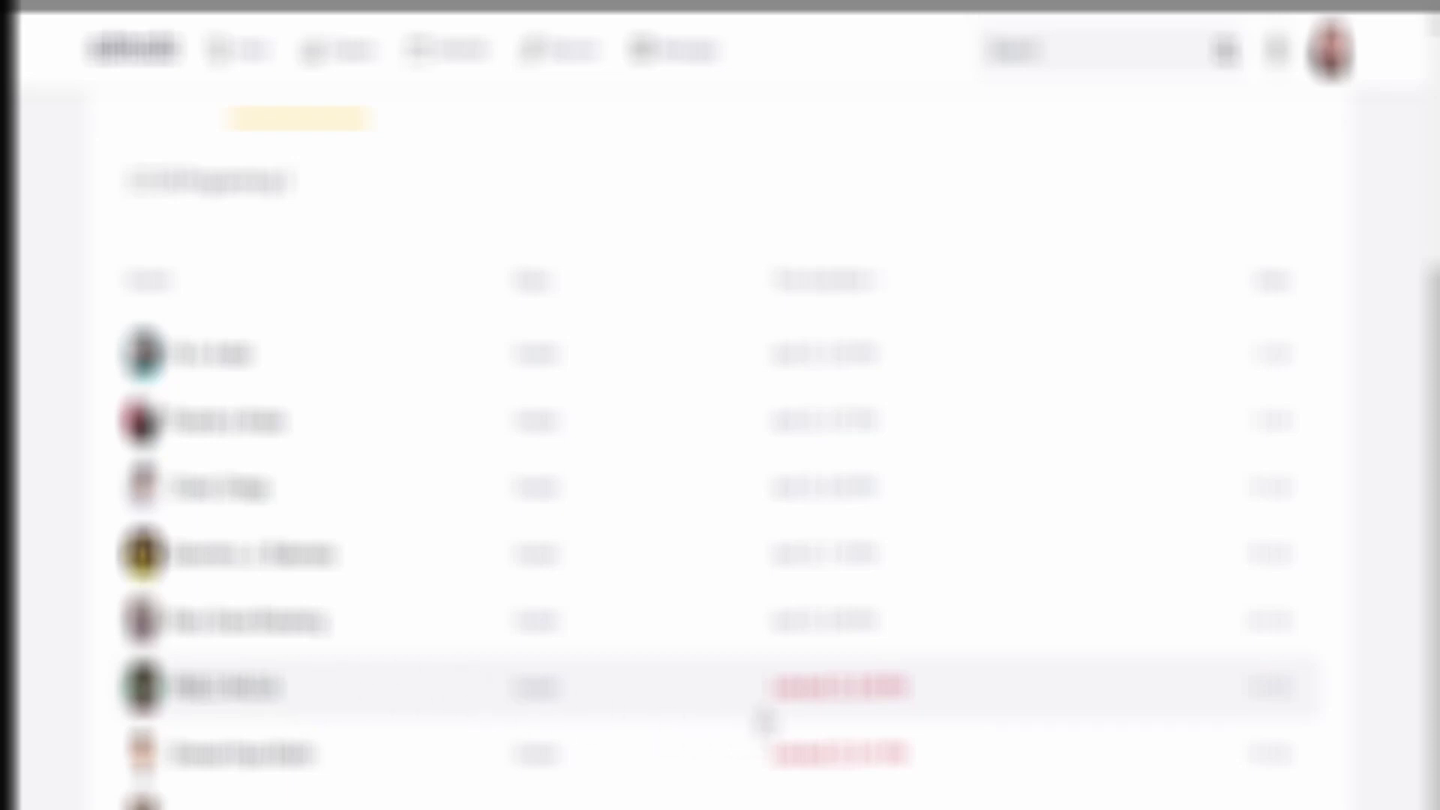
left_click(799, 708)
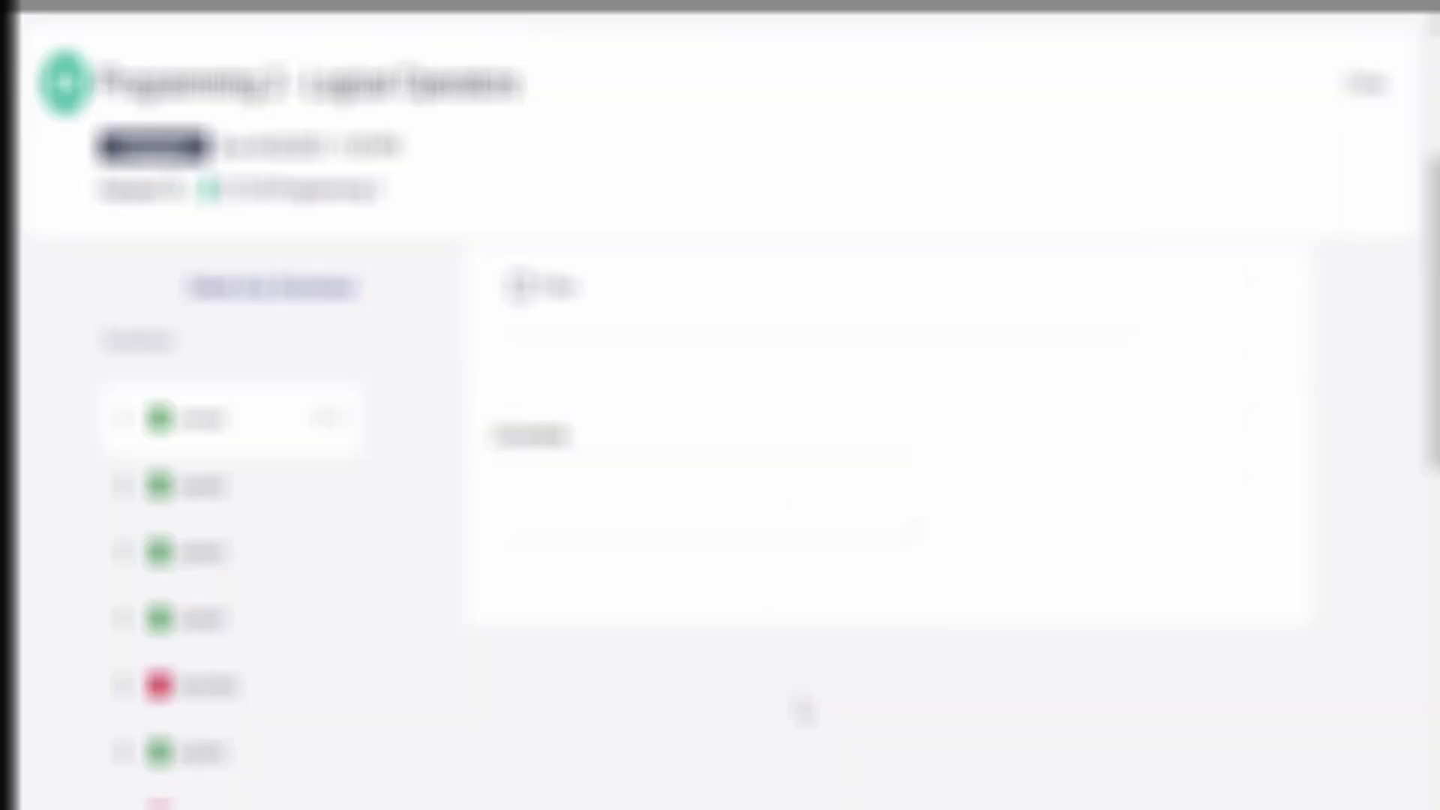
left_click(218, 489)
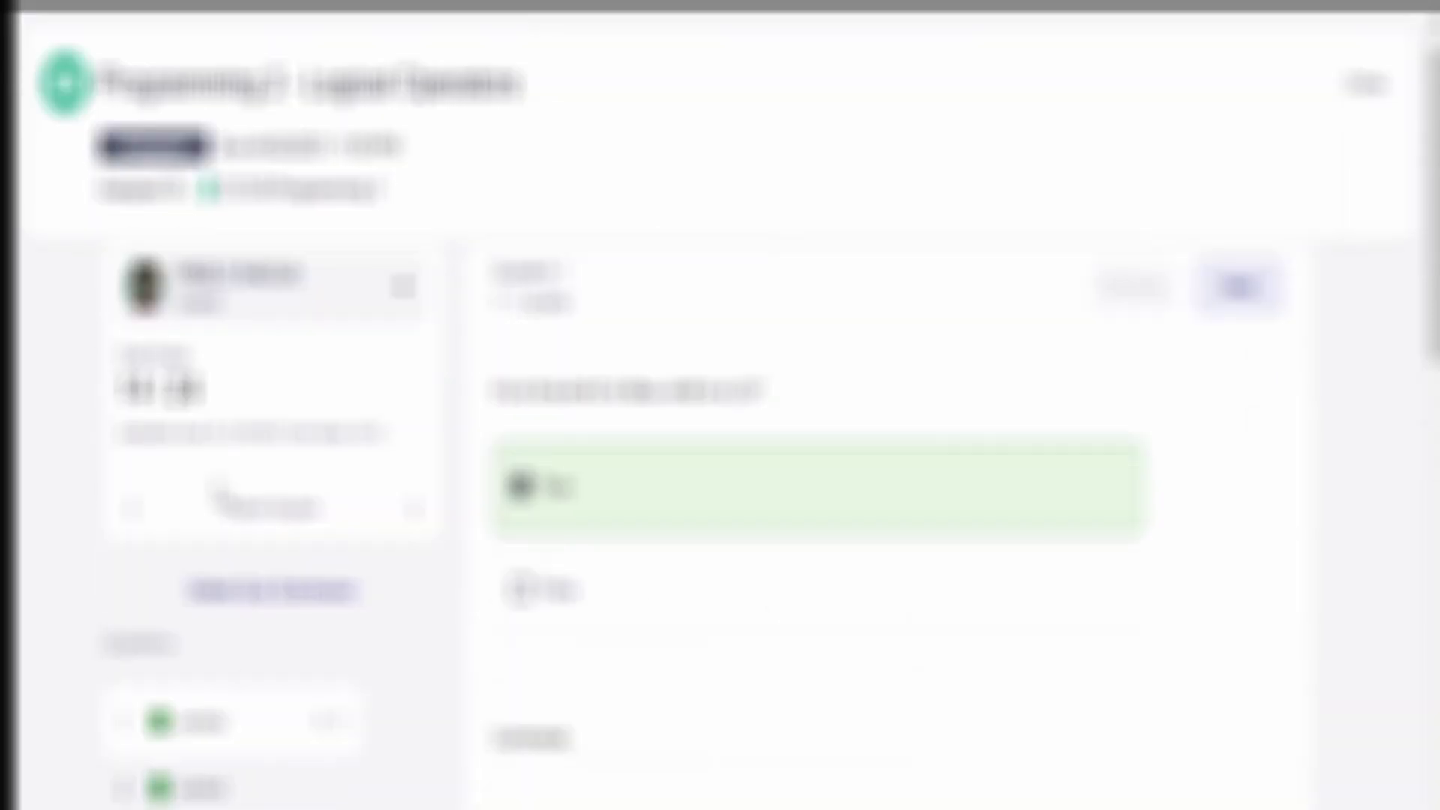
scroll(218, 487, "down", 15)
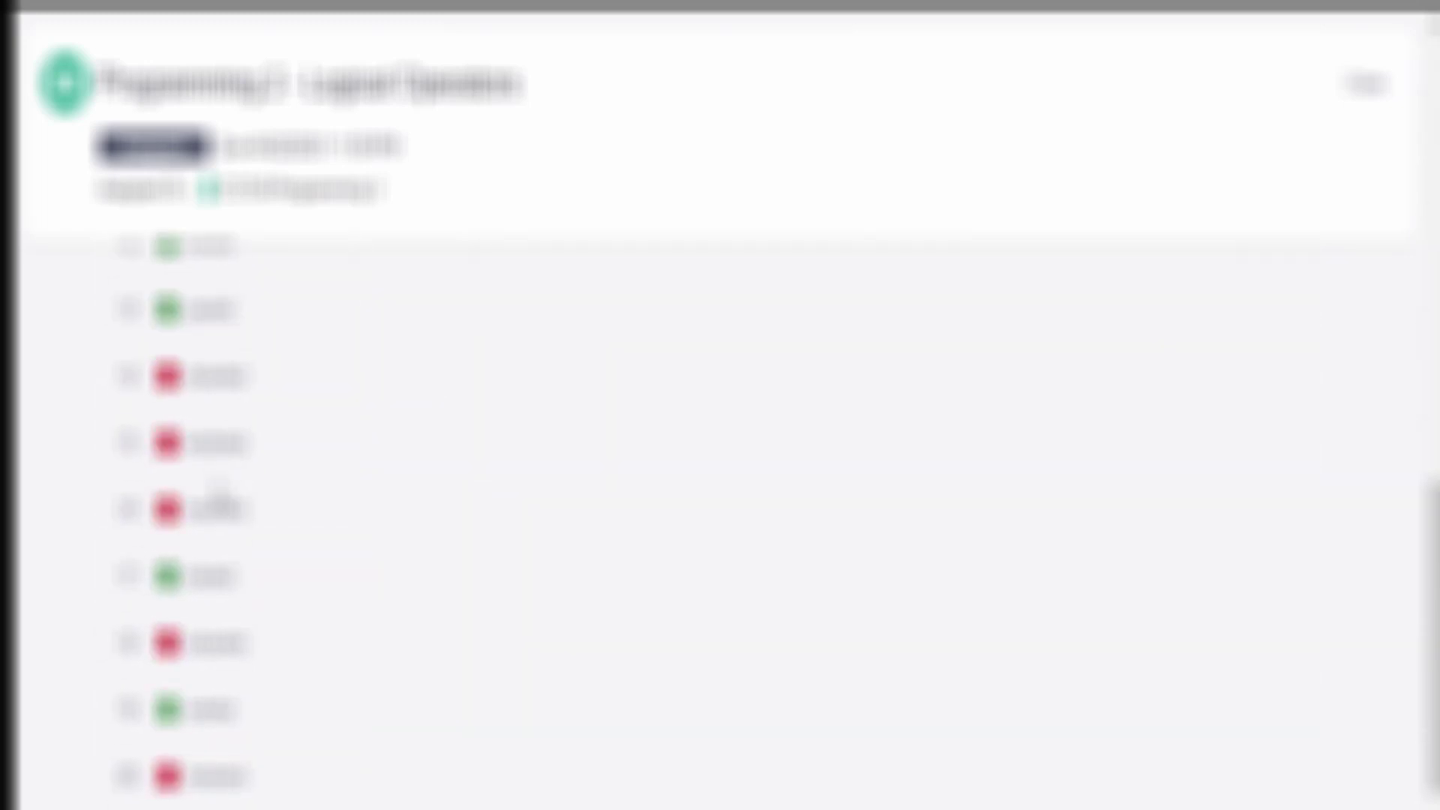
scroll(217, 488, "up", 15)
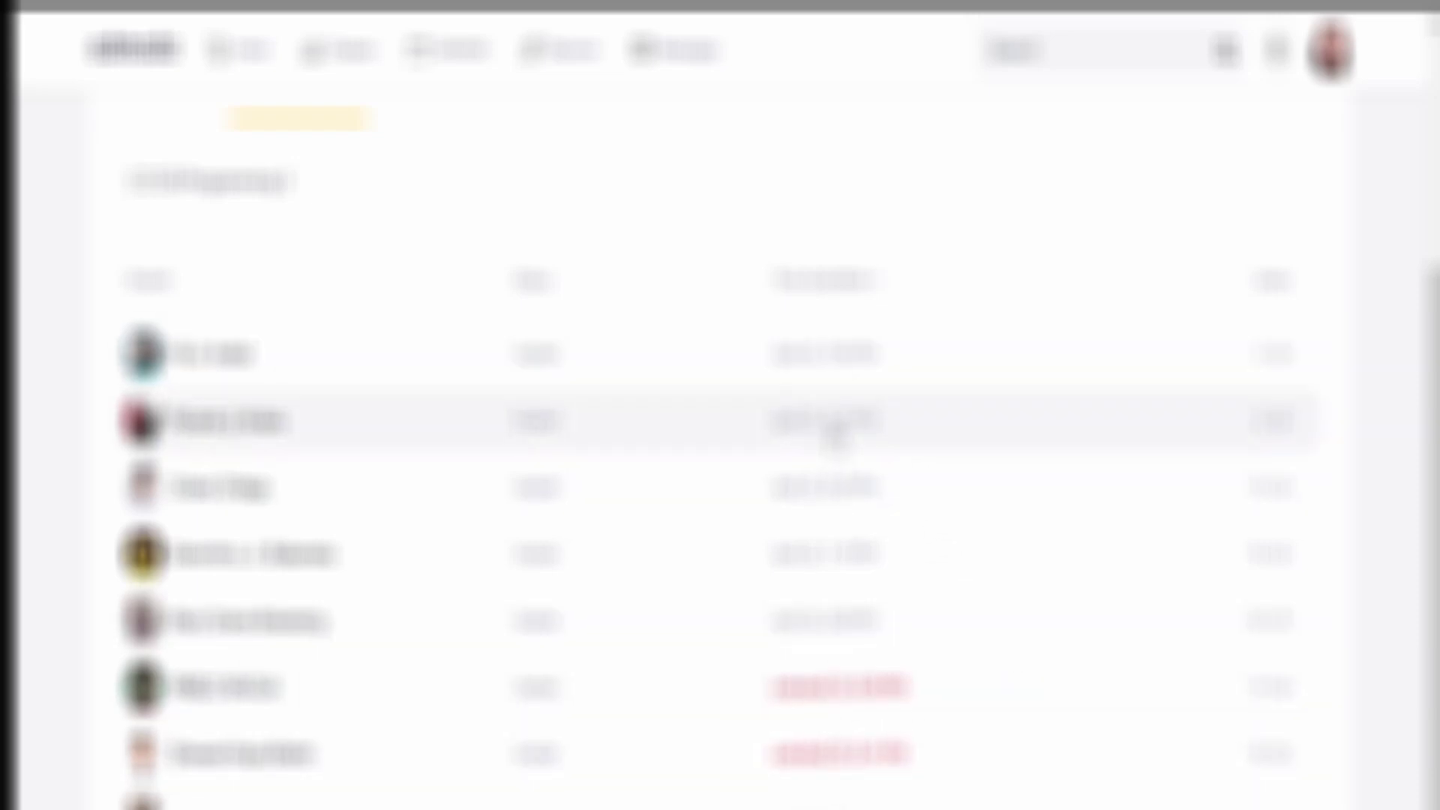
- Open the second listed student's quiz submission and examine the incorrect answers to questions 2, 5 and 7
left_click(835, 435)
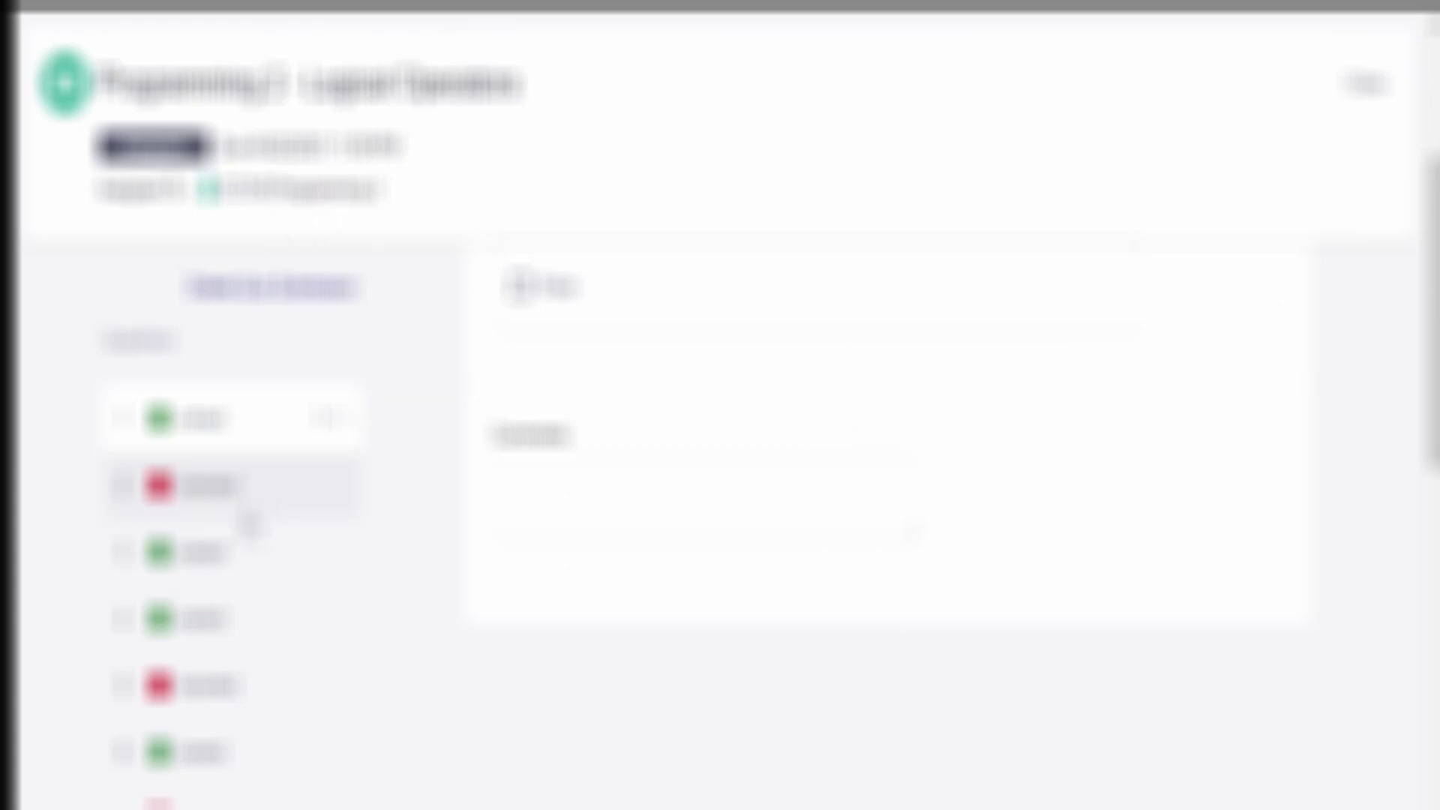
left_click(250, 512)
left_click(247, 688)
scroll(247, 688, "down", 4)
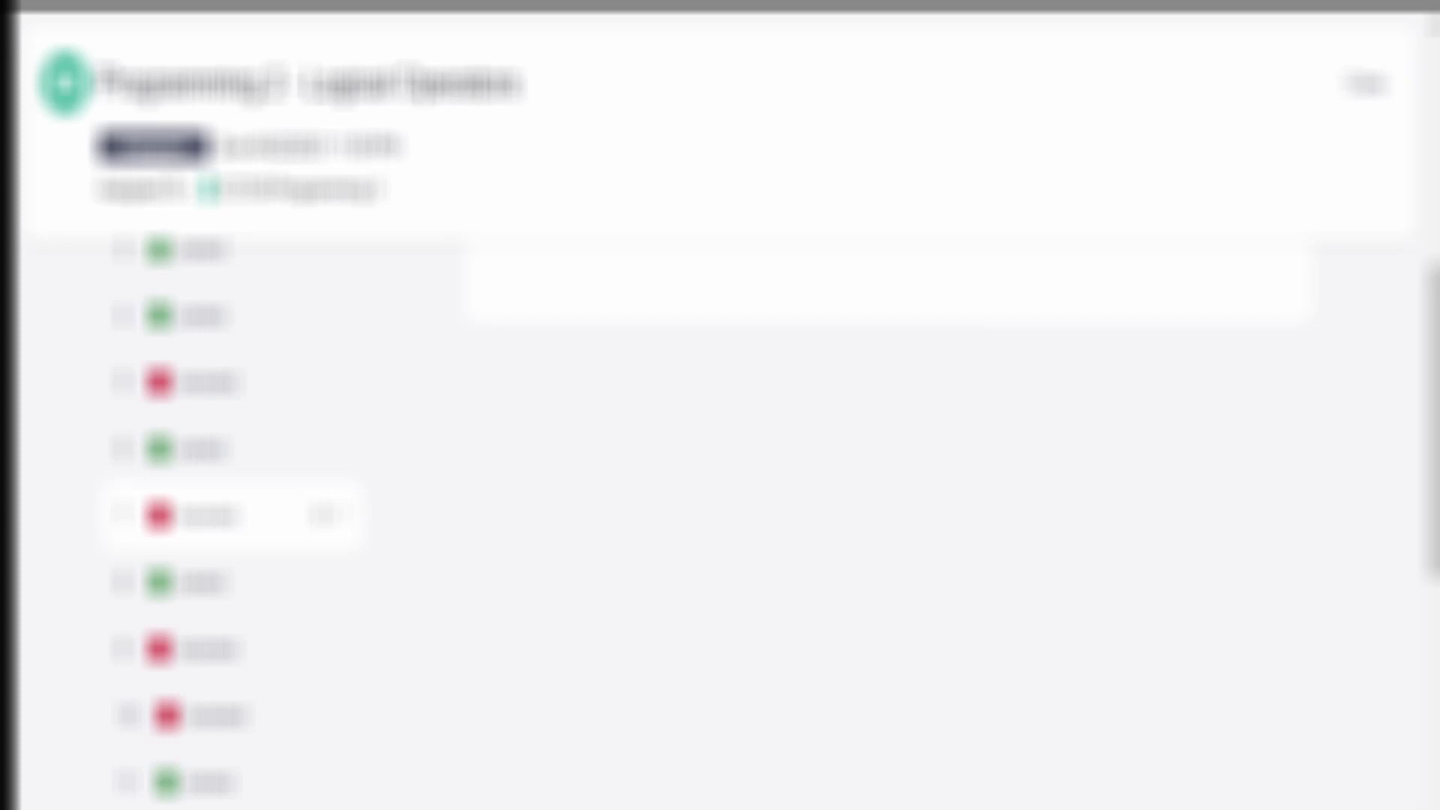
left_click(225, 515)
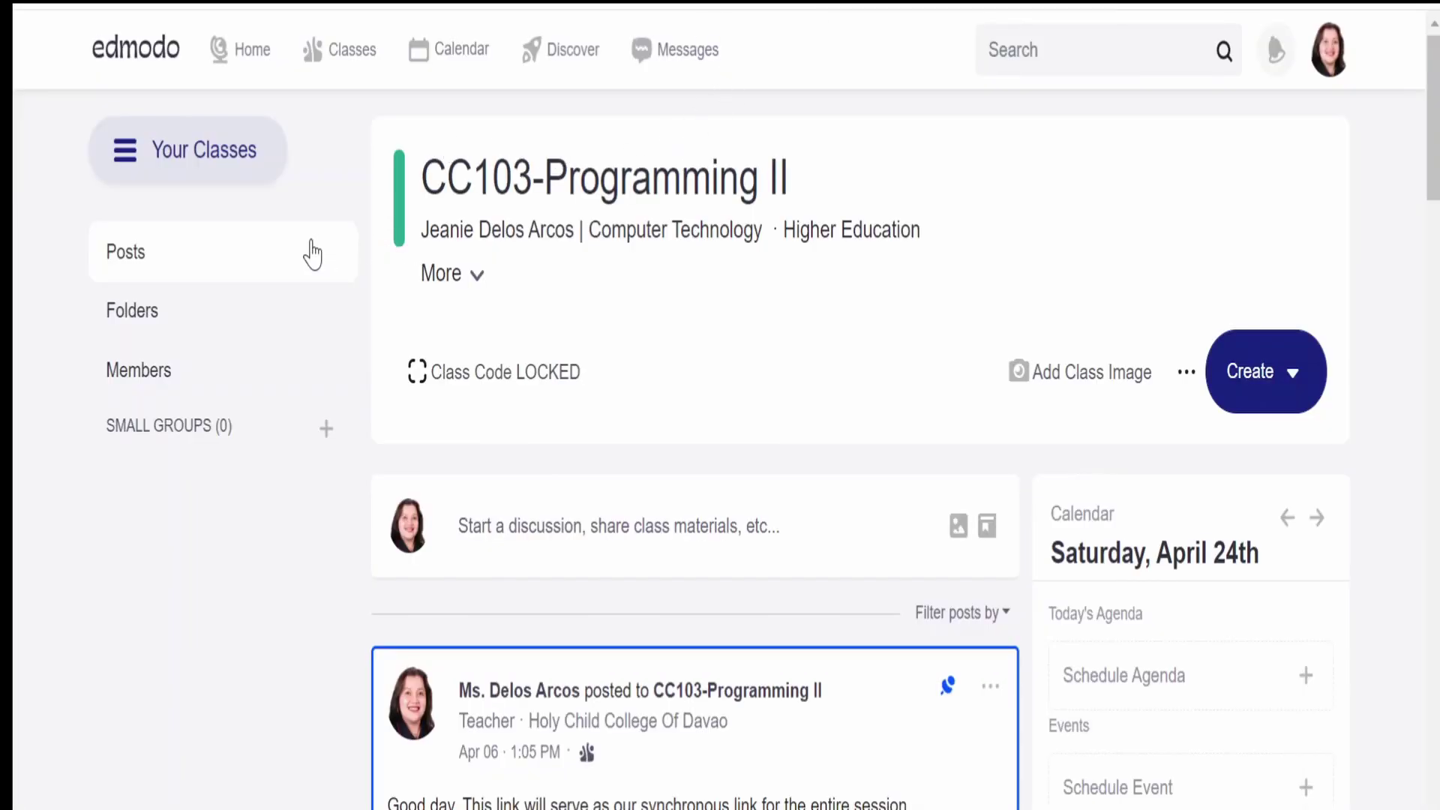
- Open the class progress page and look through the student grades of CC103-Programming II
mouse_move(333, 70)
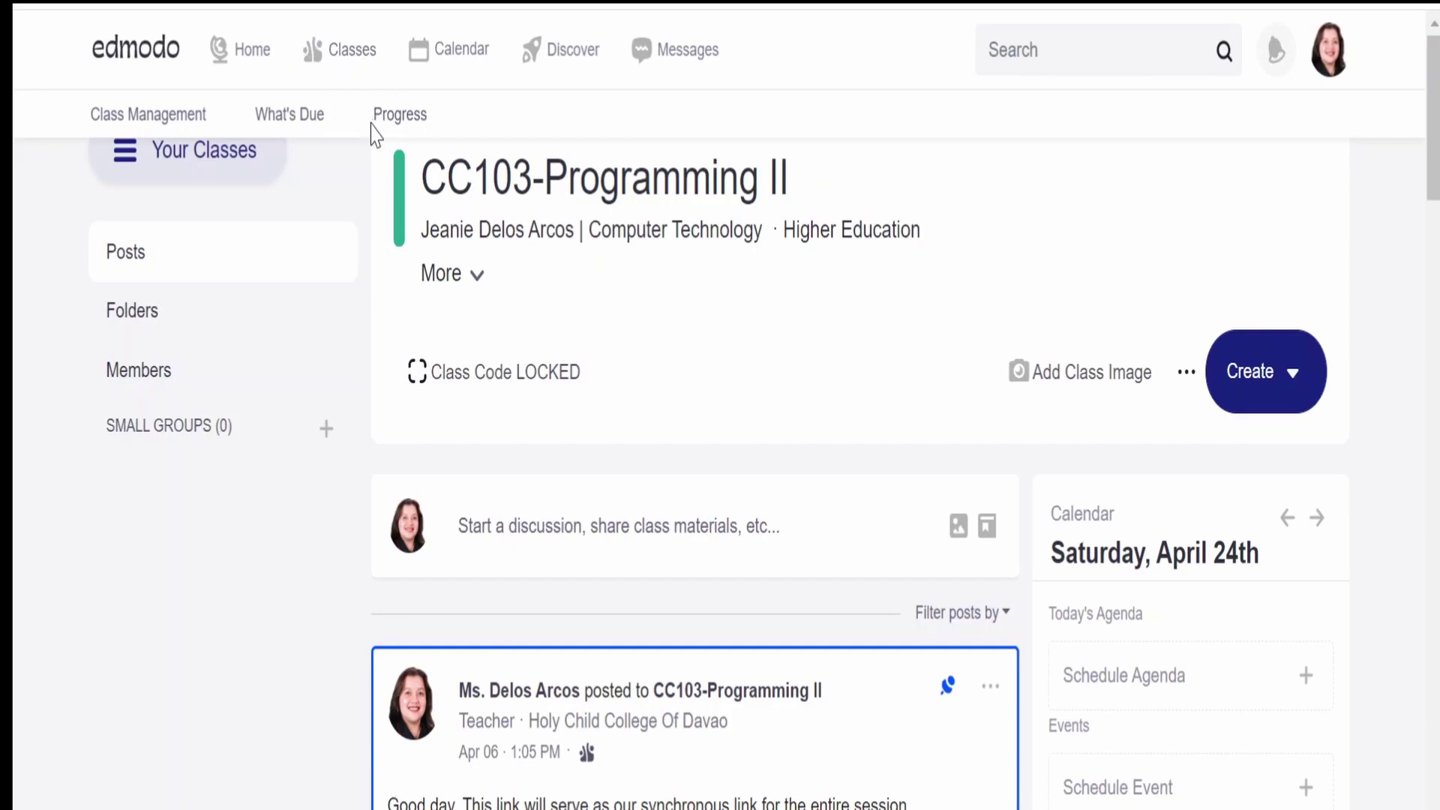
left_click(391, 127)
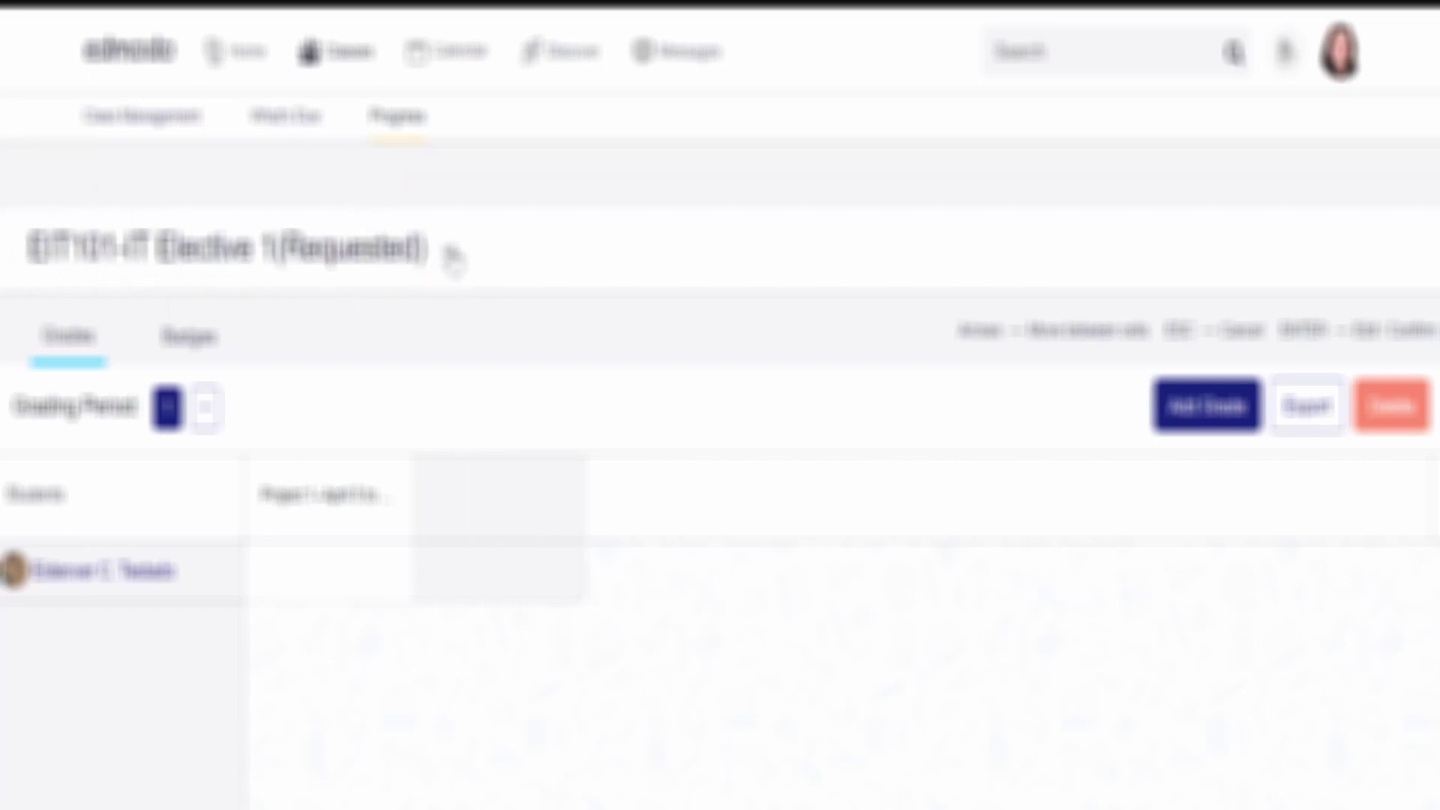
left_click(453, 257)
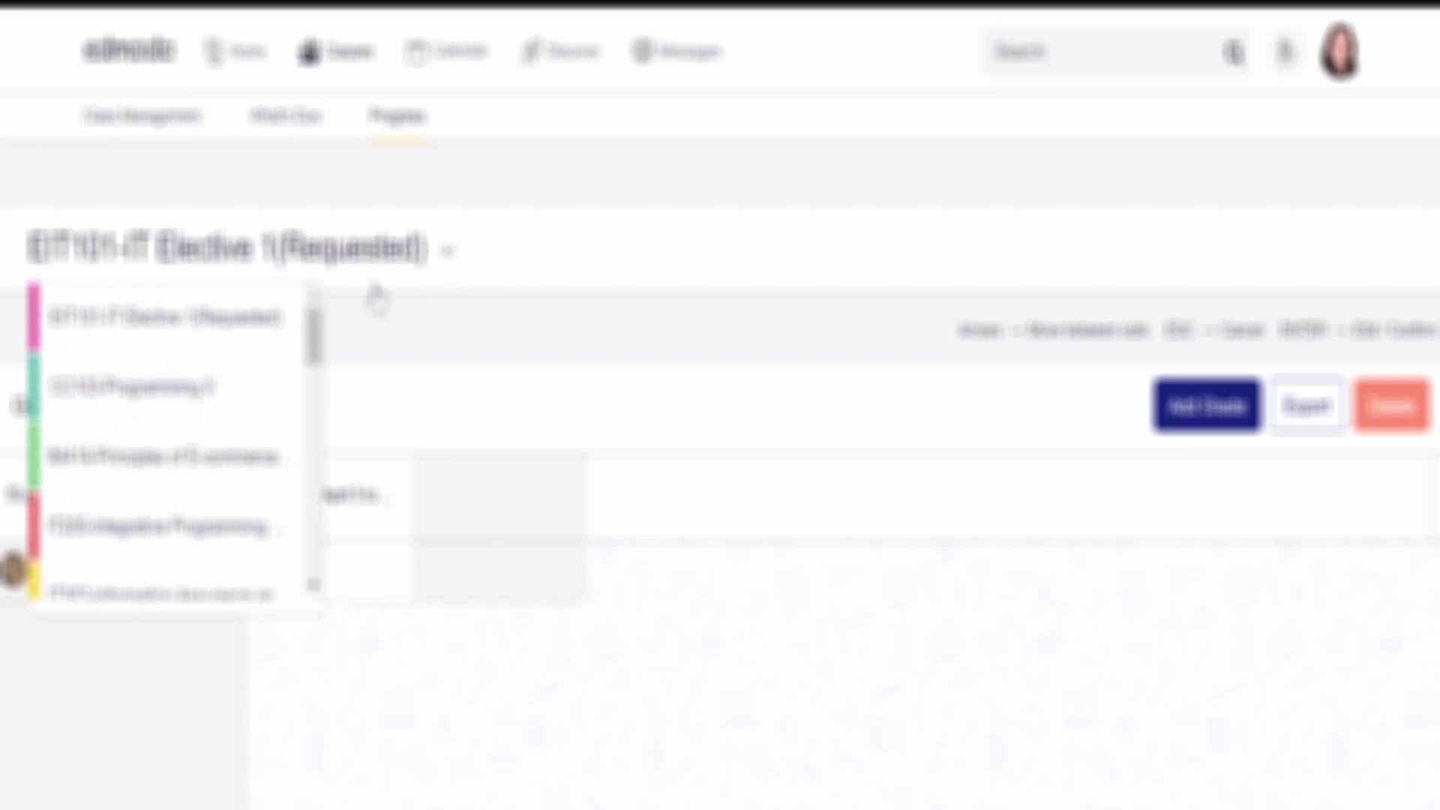
mouse_move(325, 340)
left_mouse_down()
mouse_move(327, 574)
mouse_move(332, 324)
left_mouse_up()
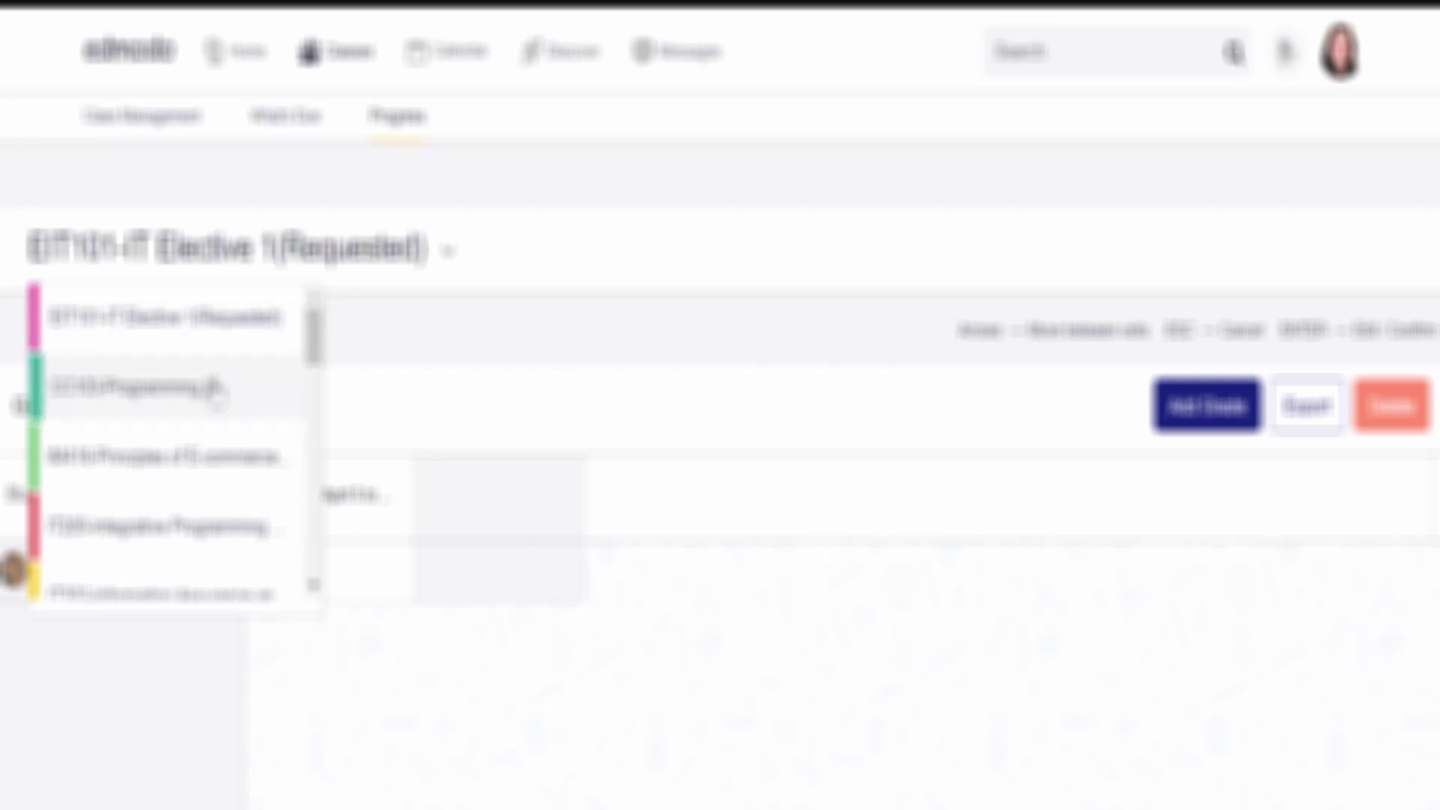
left_click(213, 390)
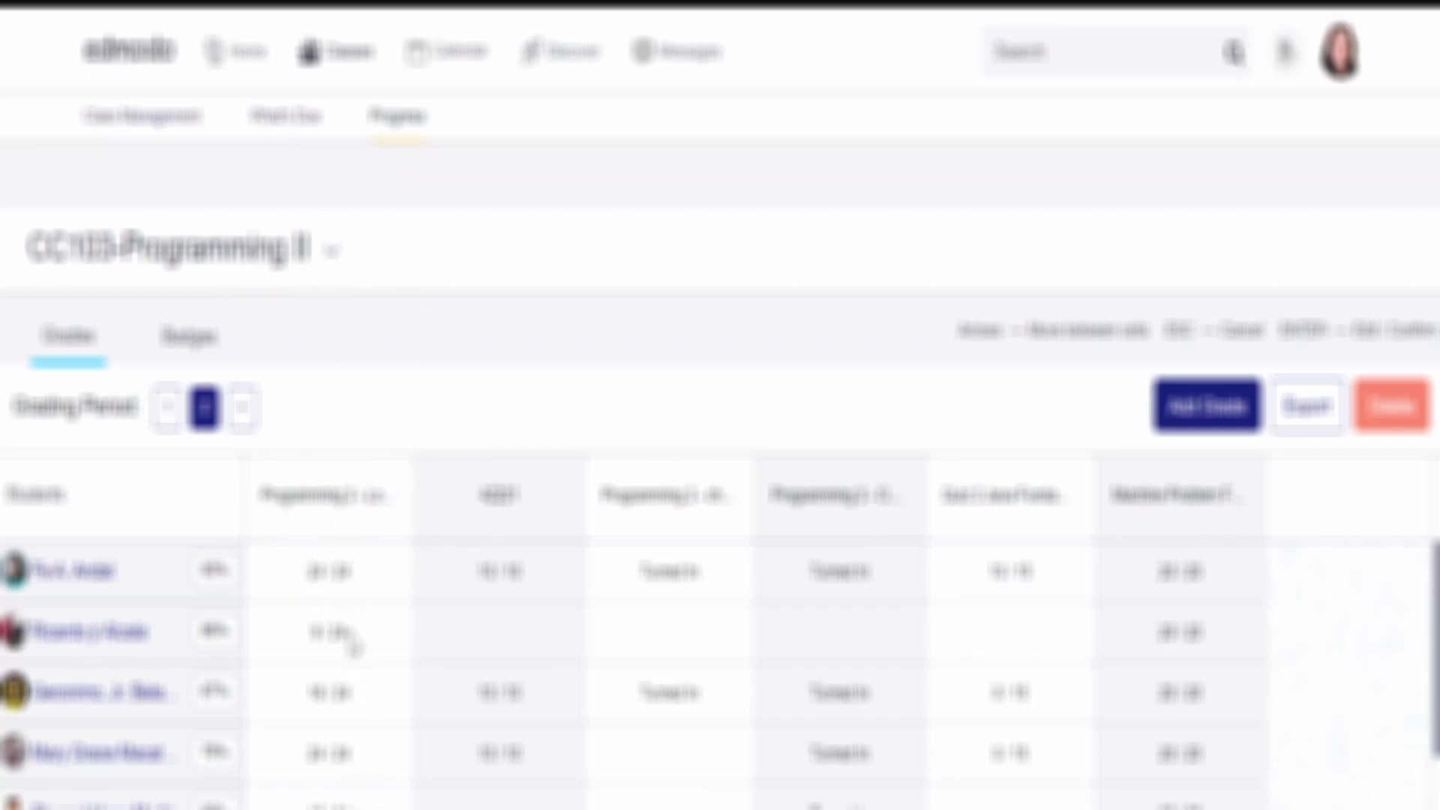
scroll(350, 630, "down", 3)
scroll(376, 795, "up", 3)
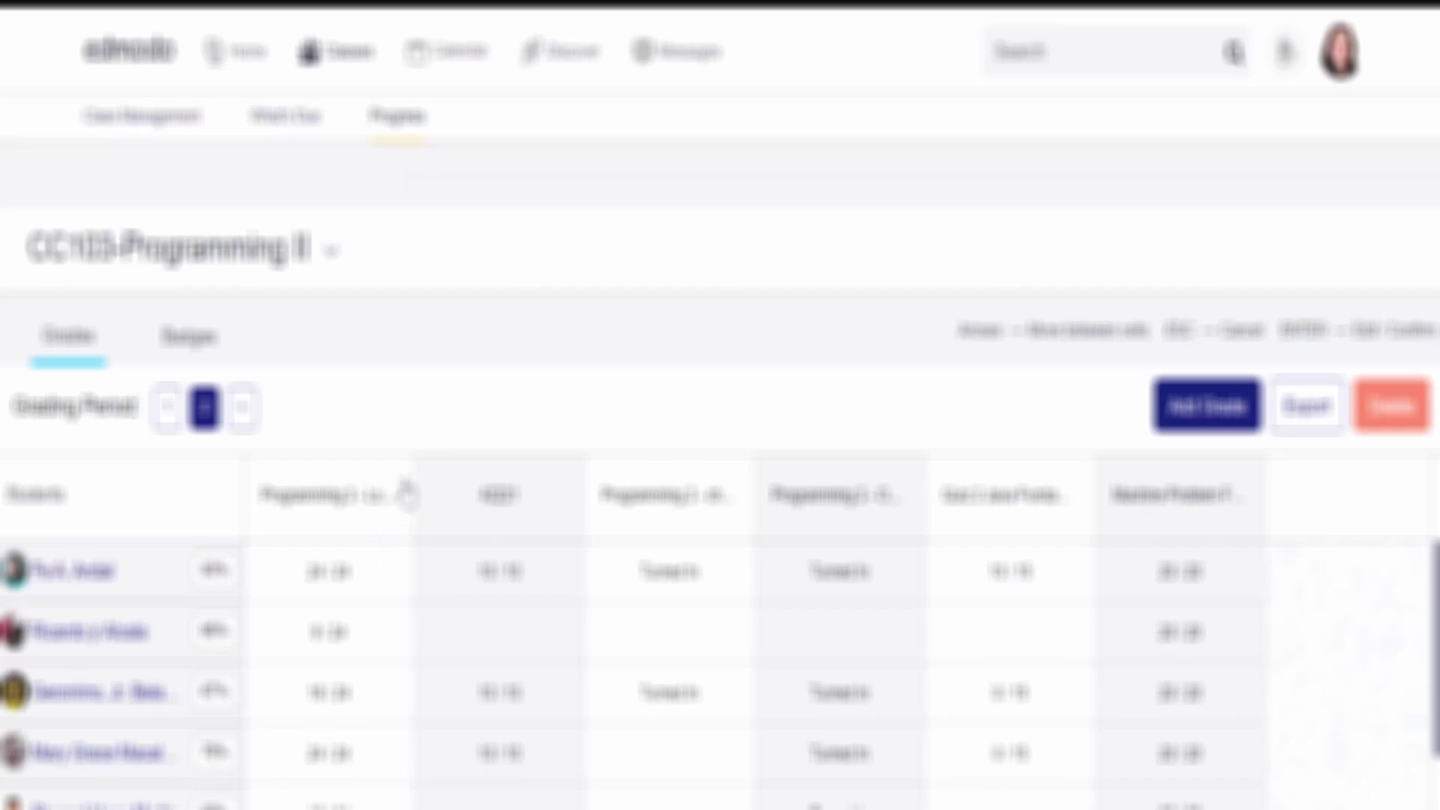
- Open the Programming 2 - Logical Operators quiz from its gradebook column and look through the students' statuses, submission times and scores
left_click(291, 510)
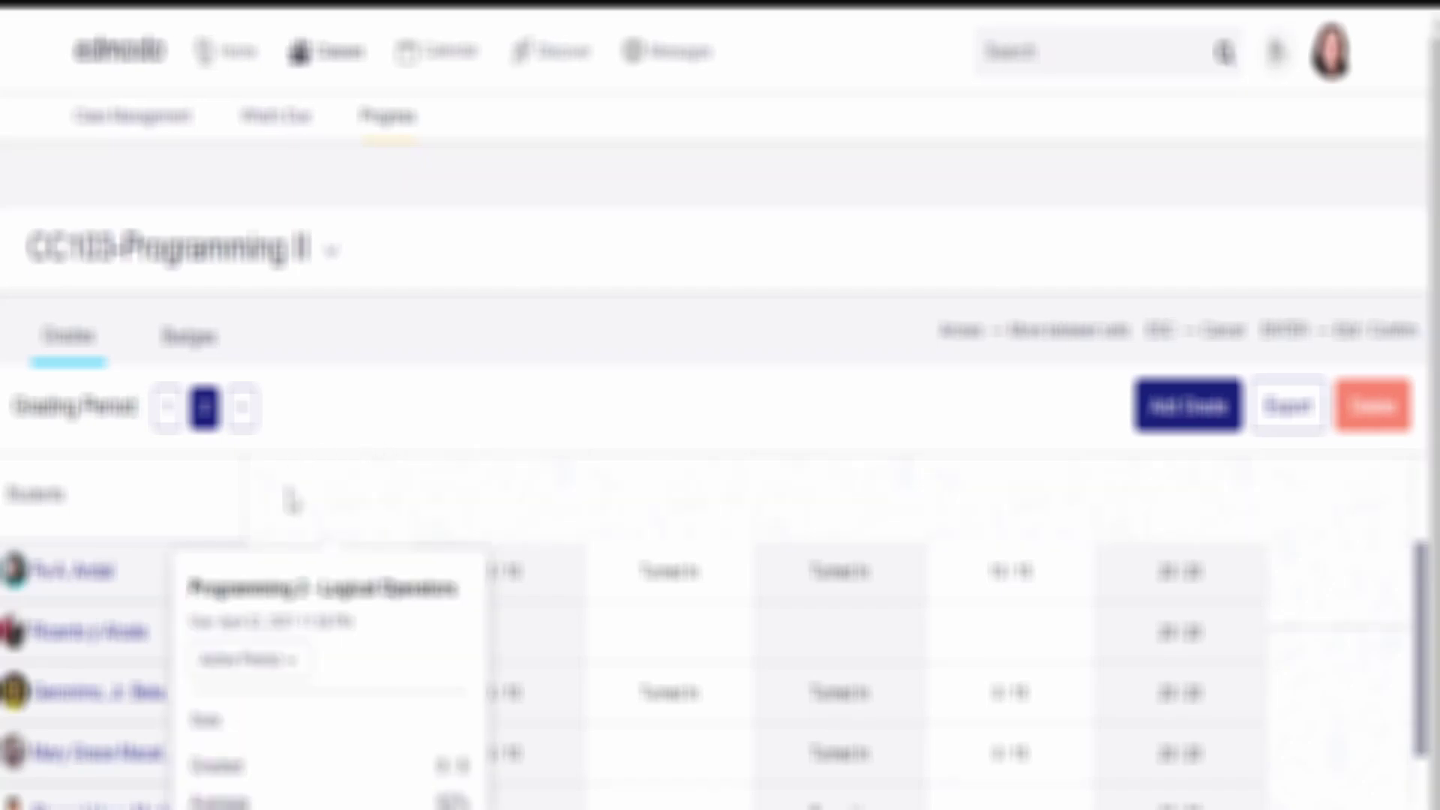
scroll(353, 504, "down", 1)
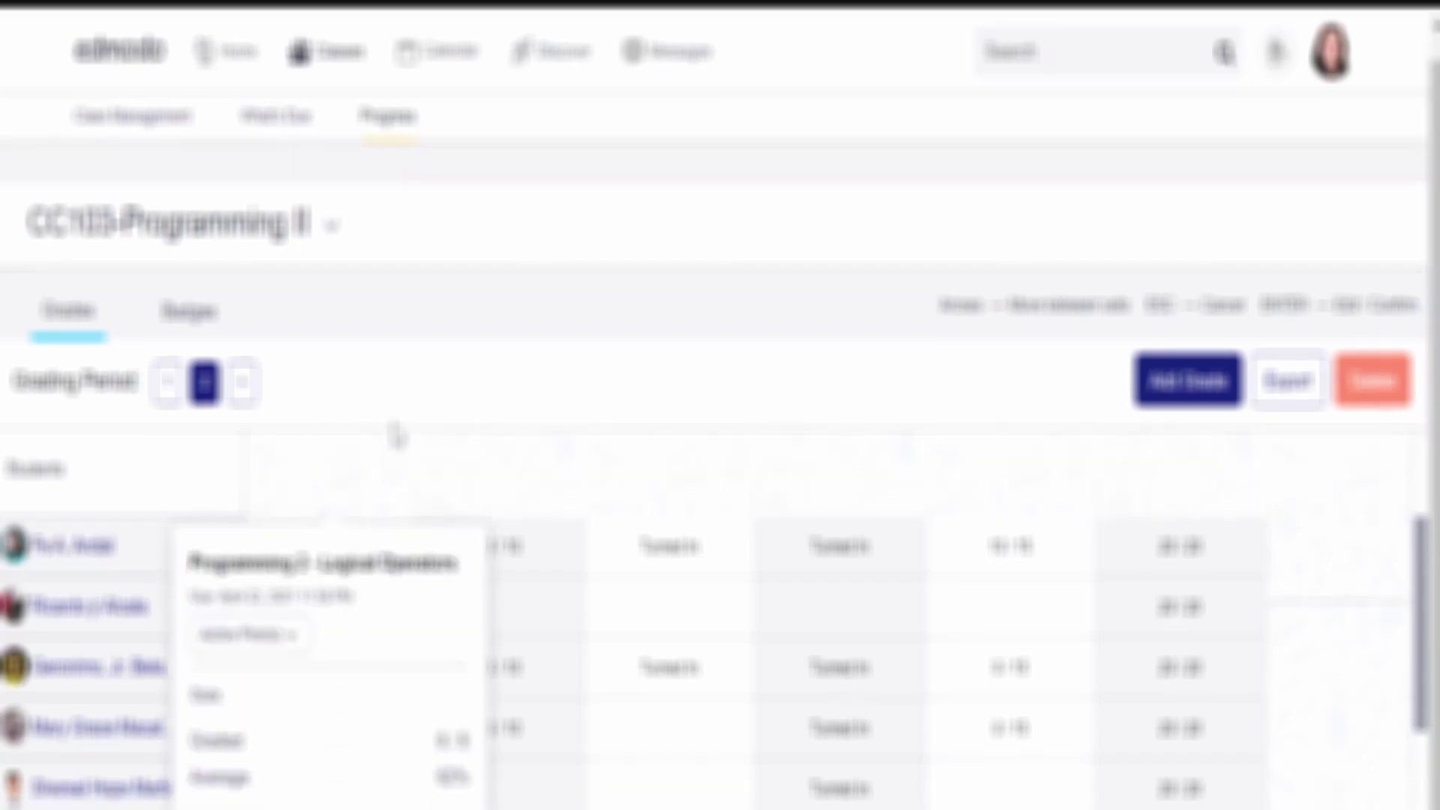
left_click(400, 429)
left_click(355, 515)
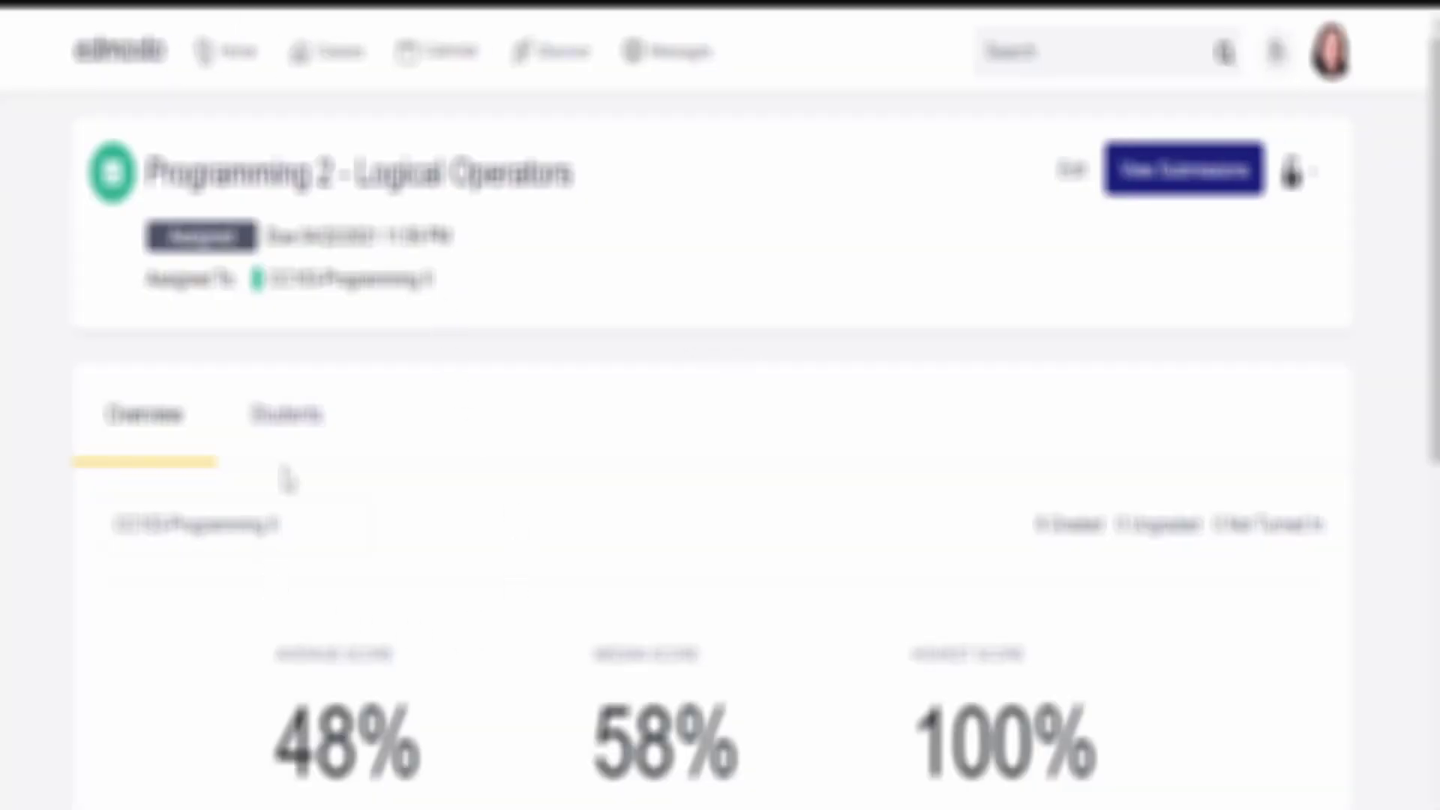
left_click(285, 414)
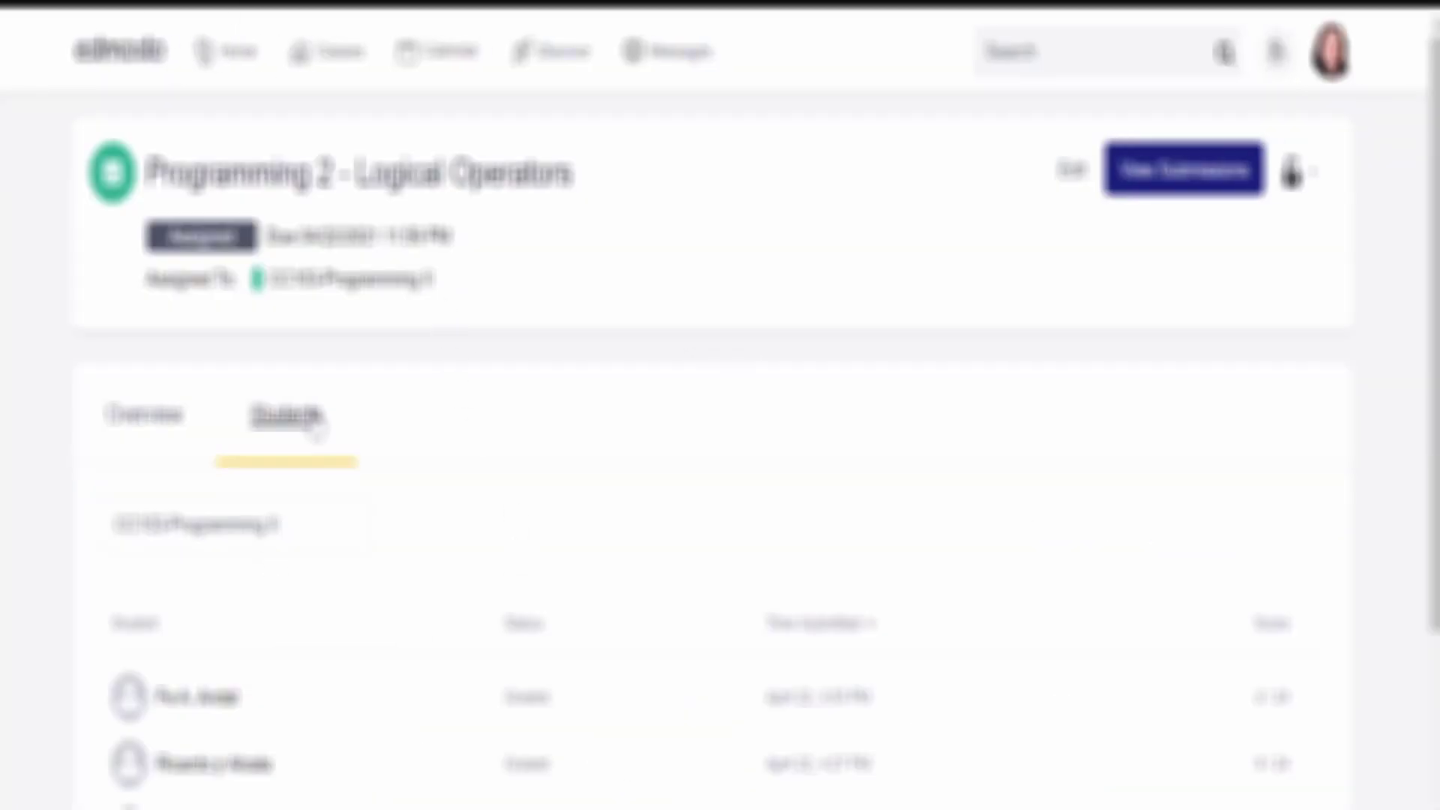
scroll(1285, 685, "down", 2)
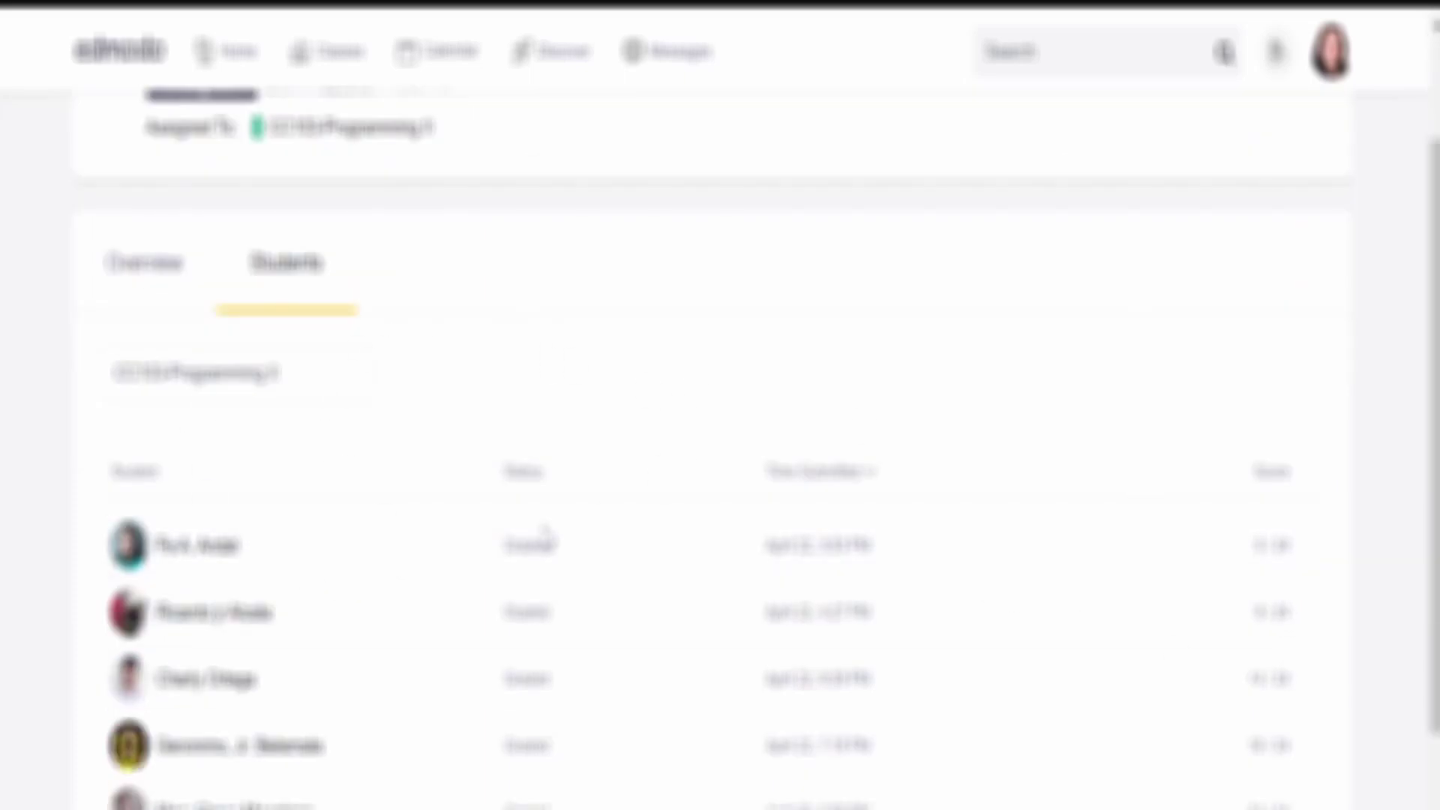
scroll(476, 609, "down", 2)
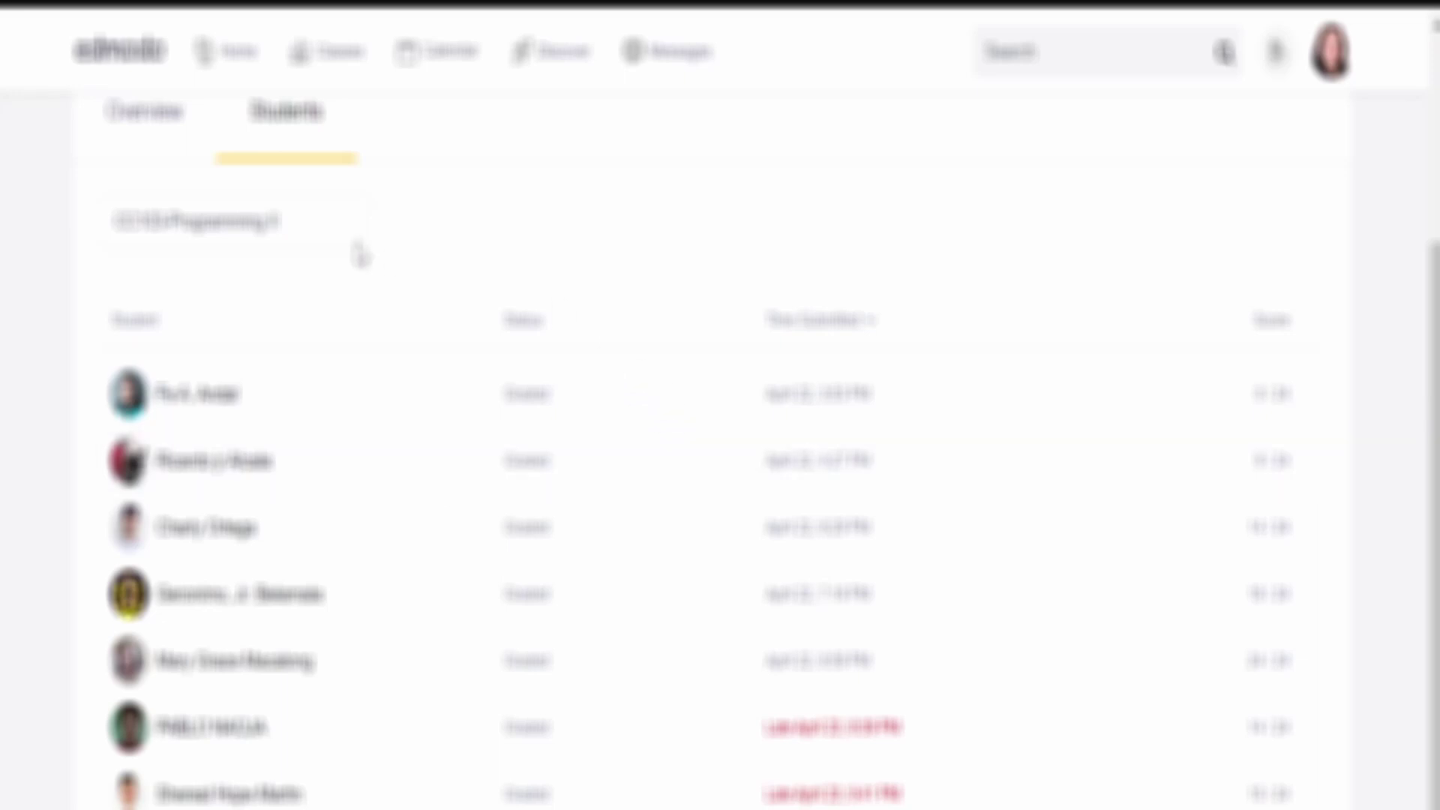
scroll(349, 474, "down", 1)
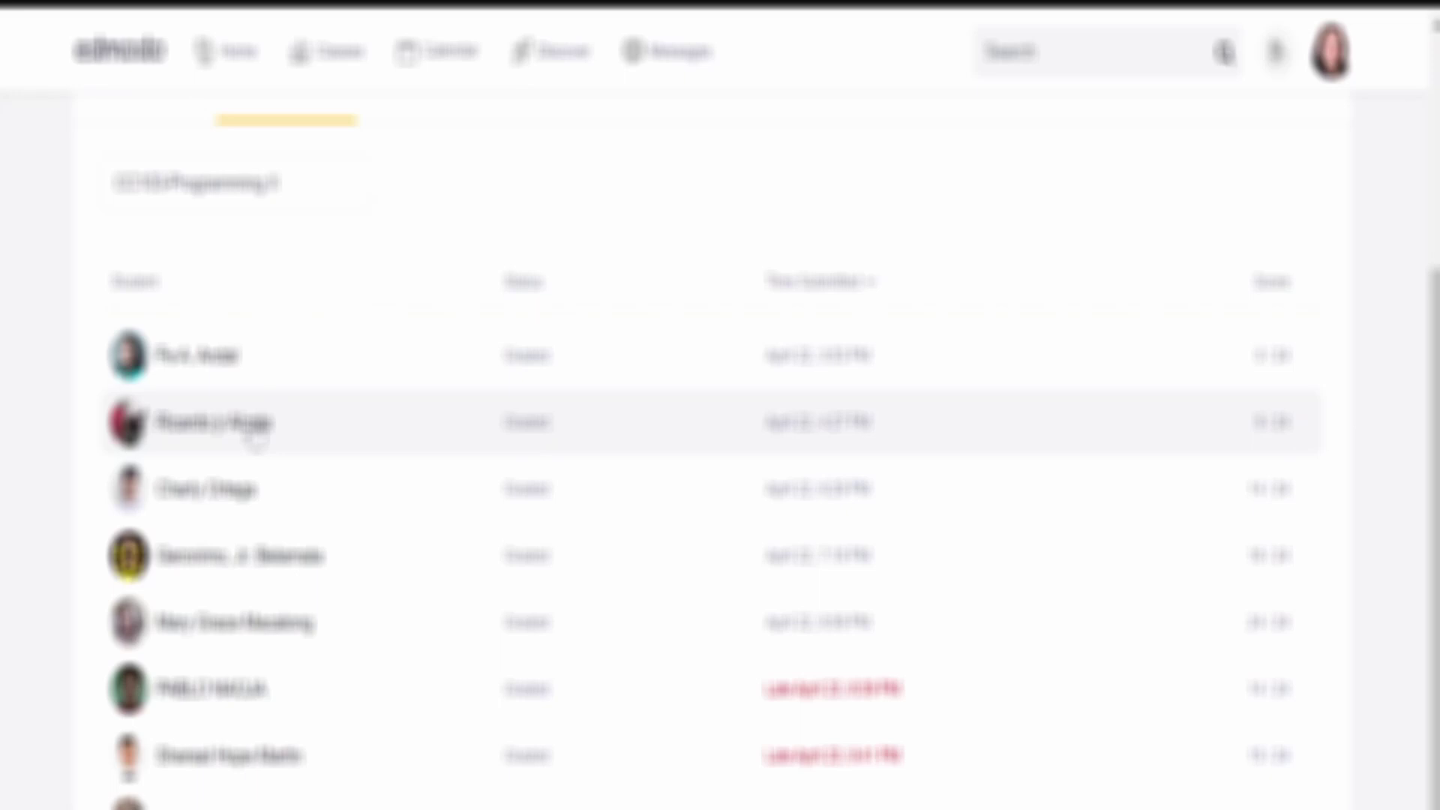
- Open the second student's submission from the quiz's student list and review the answers to questions 2 and 3
left_click(255, 439)
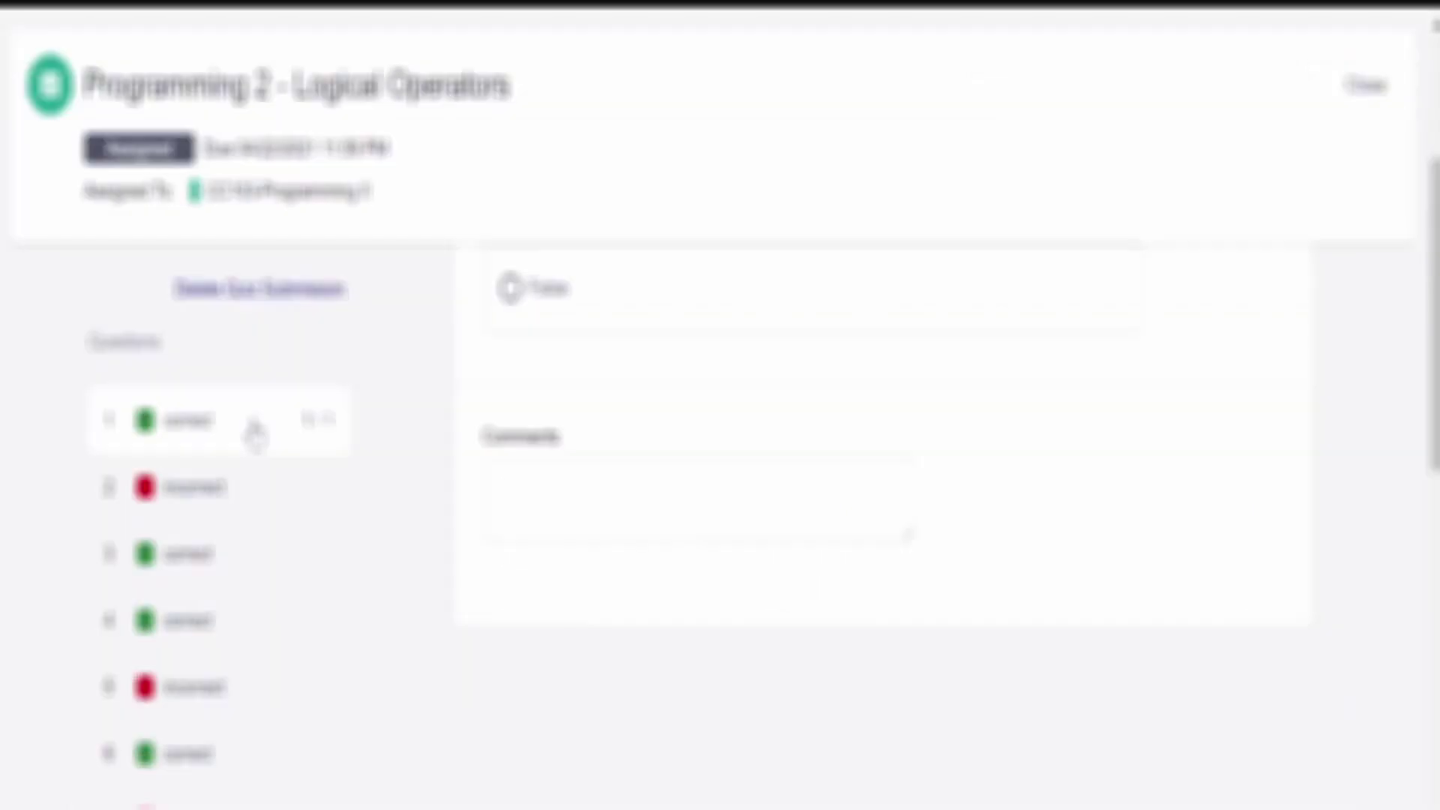
left_click(232, 501)
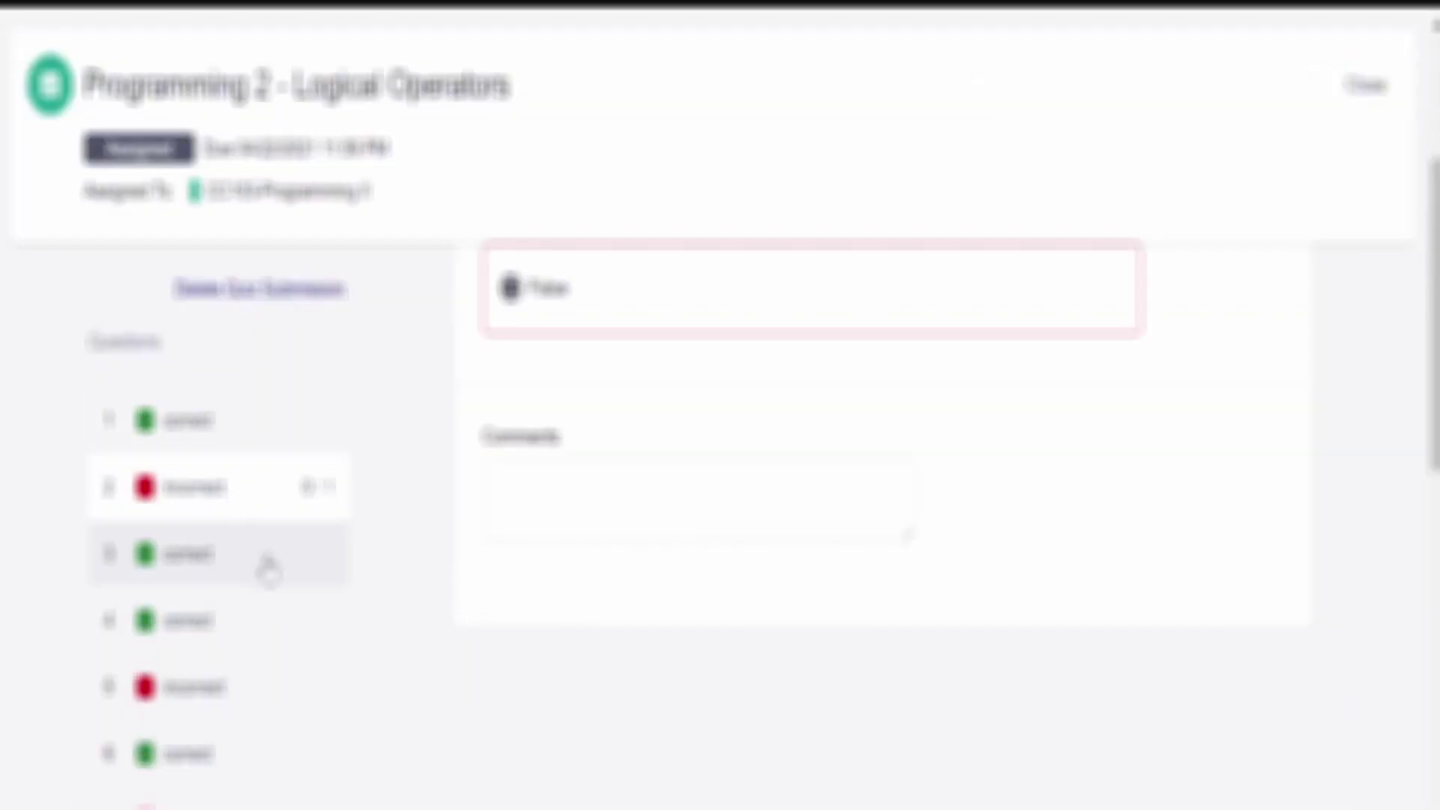
left_click(270, 553)
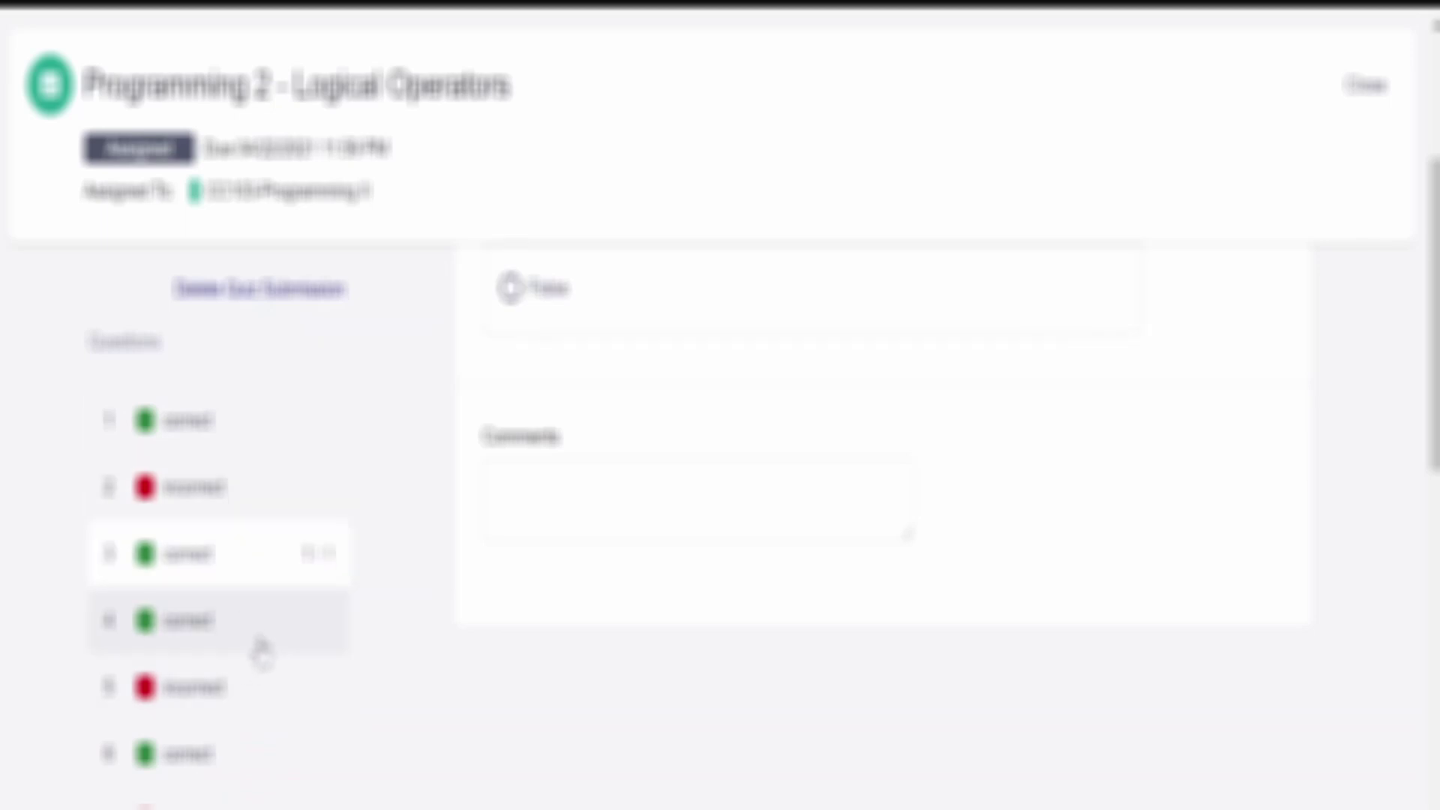
scroll(247, 633, "up", 5)
scroll(280, 668, "down", 6)
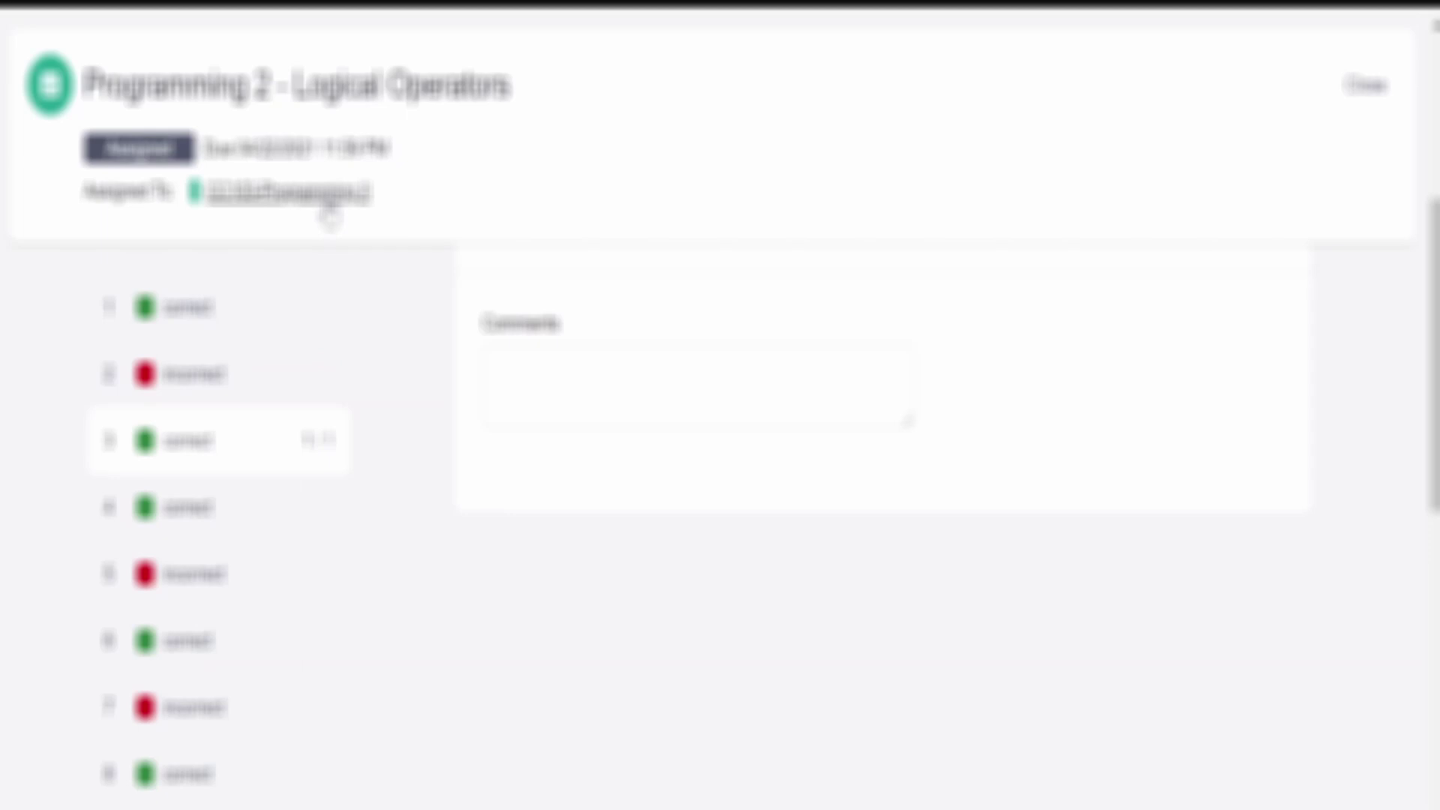
- Reopen the CC103-Programming II gradebook on the progress page and add a third grading period
left_click(327, 209)
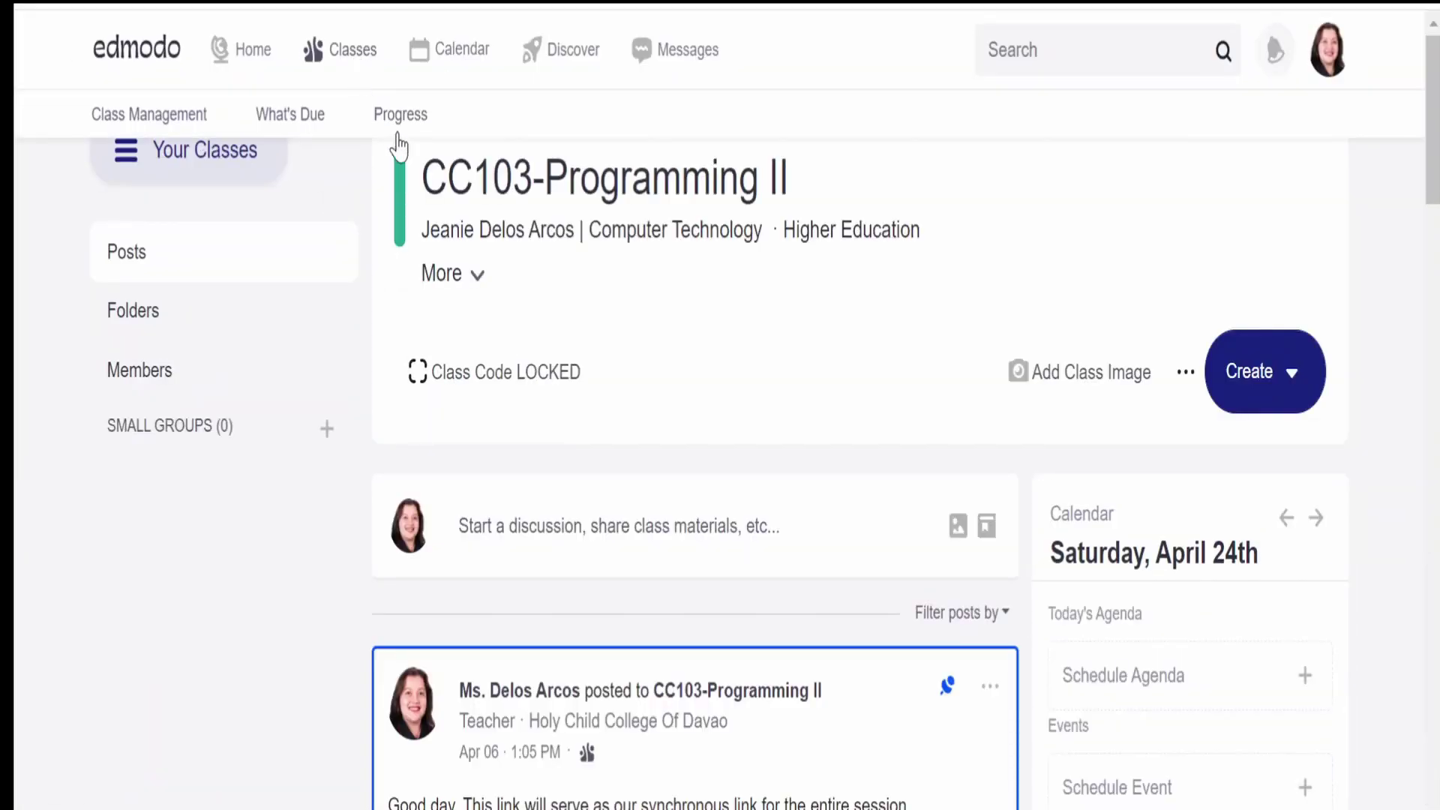
left_click(305, 52)
left_click(397, 118)
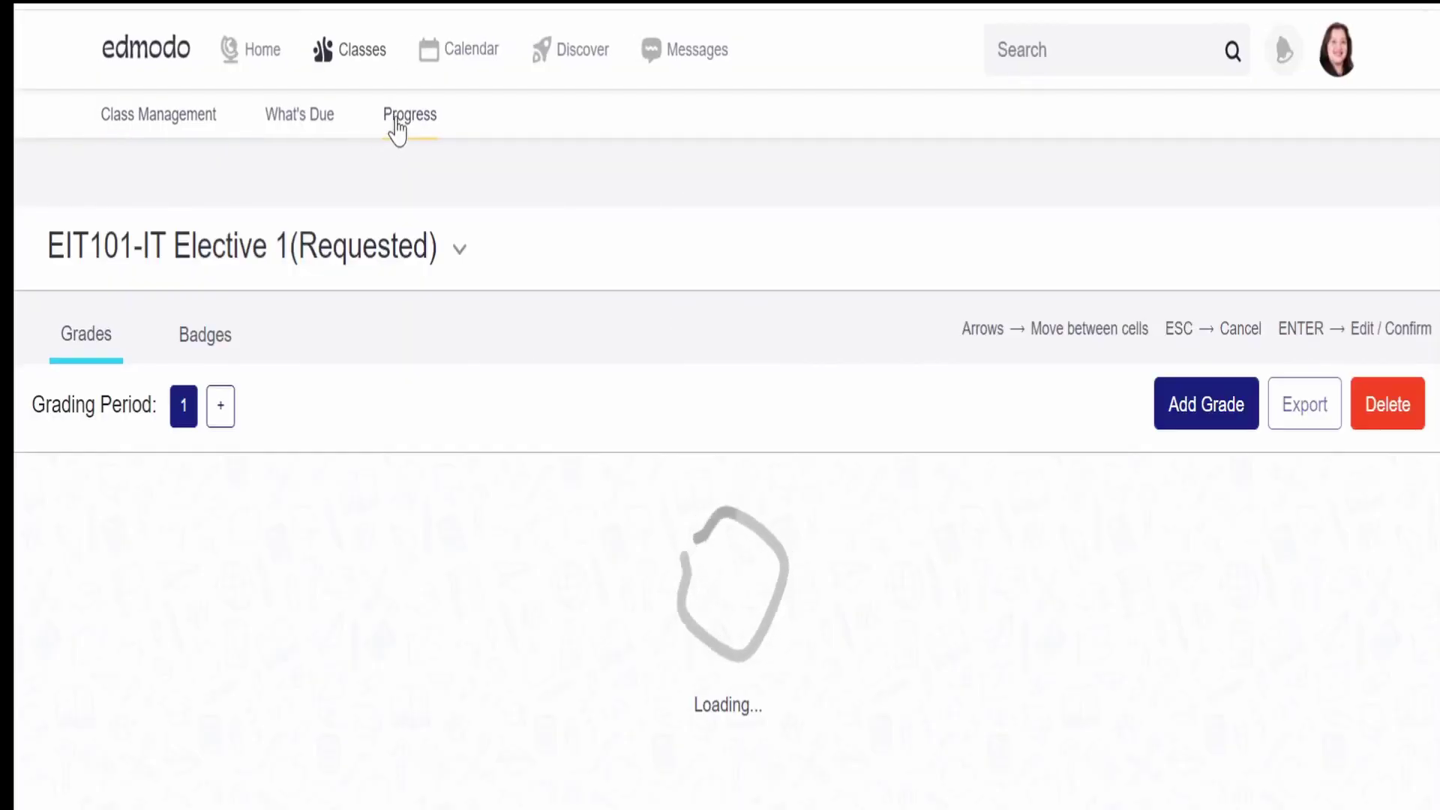
left_click(447, 249)
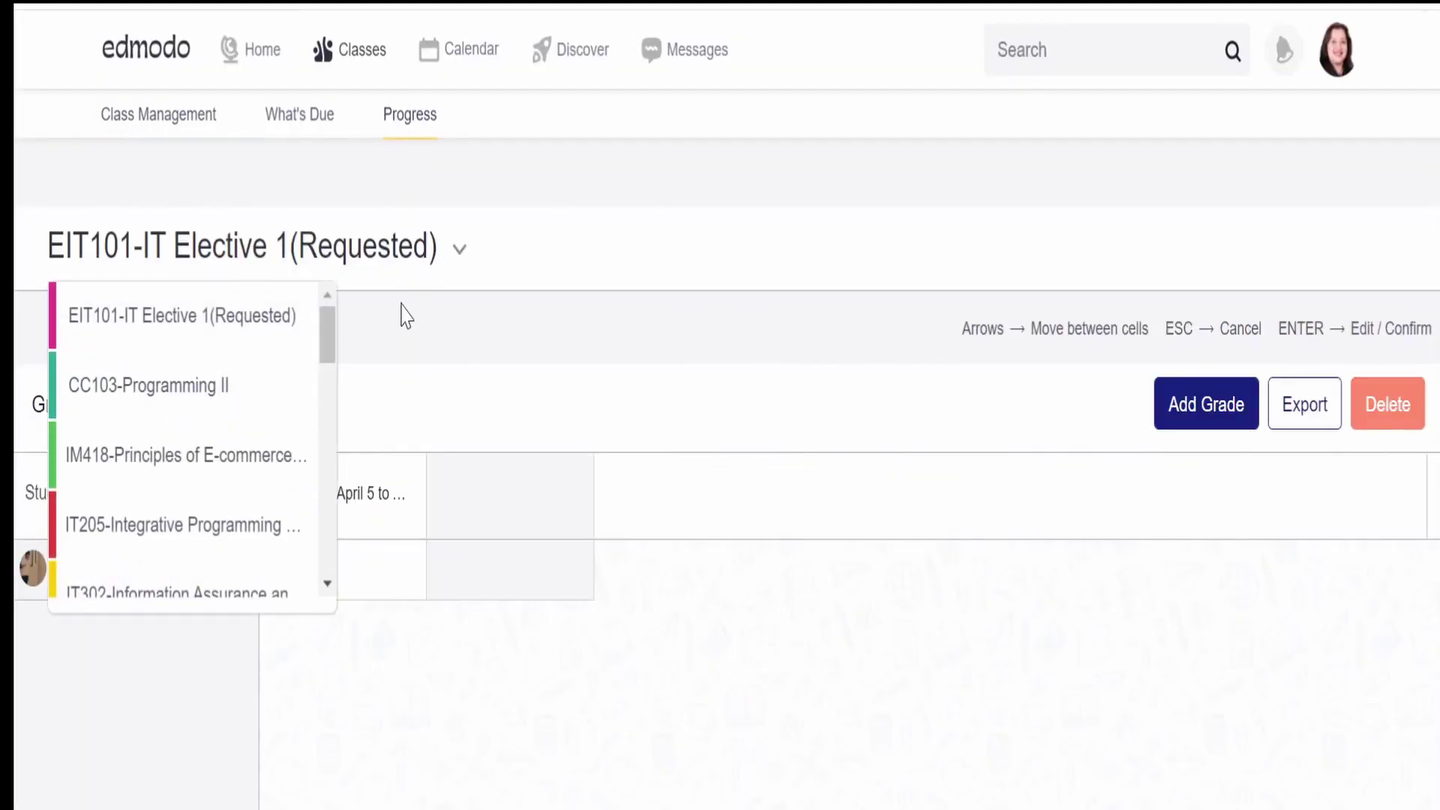
left_click(190, 411)
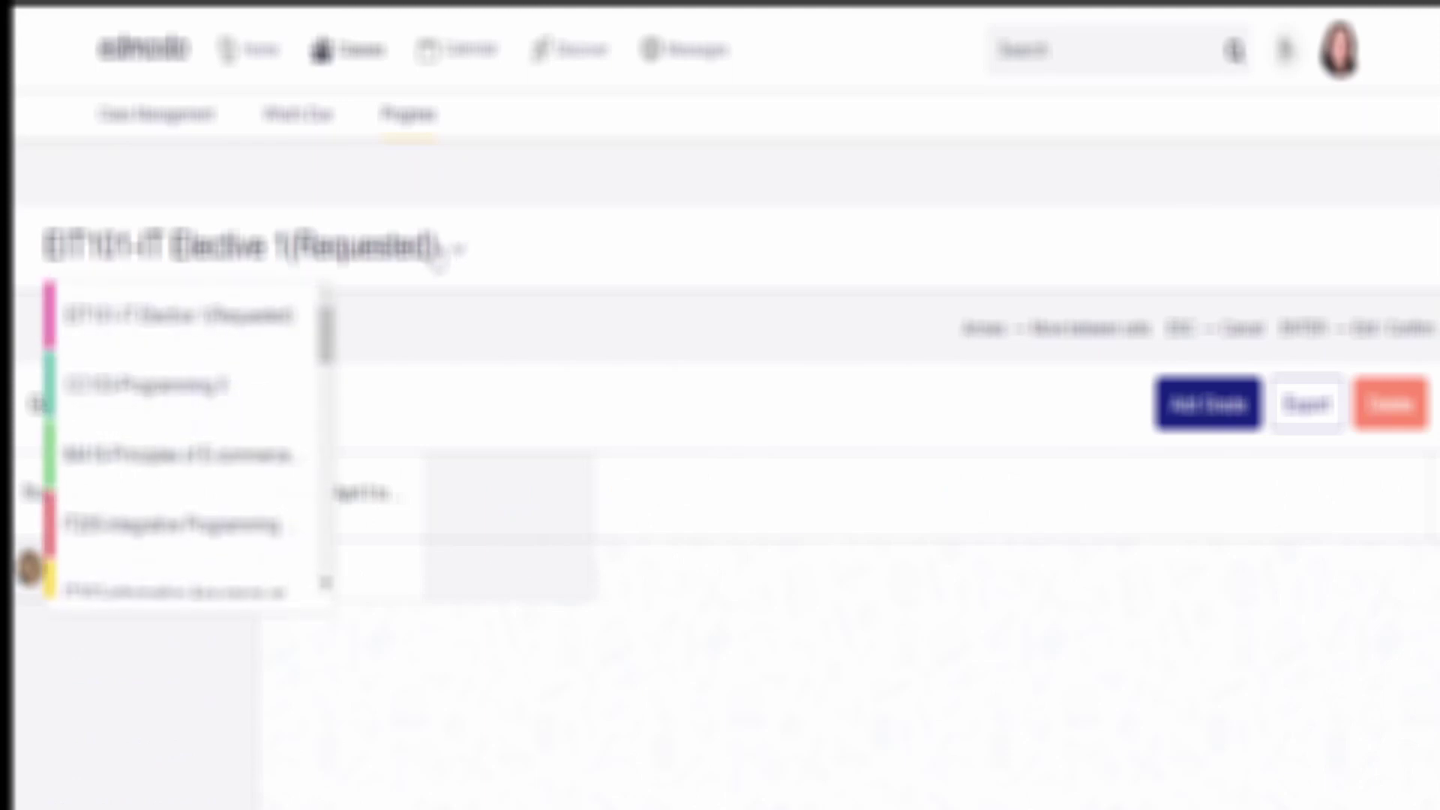
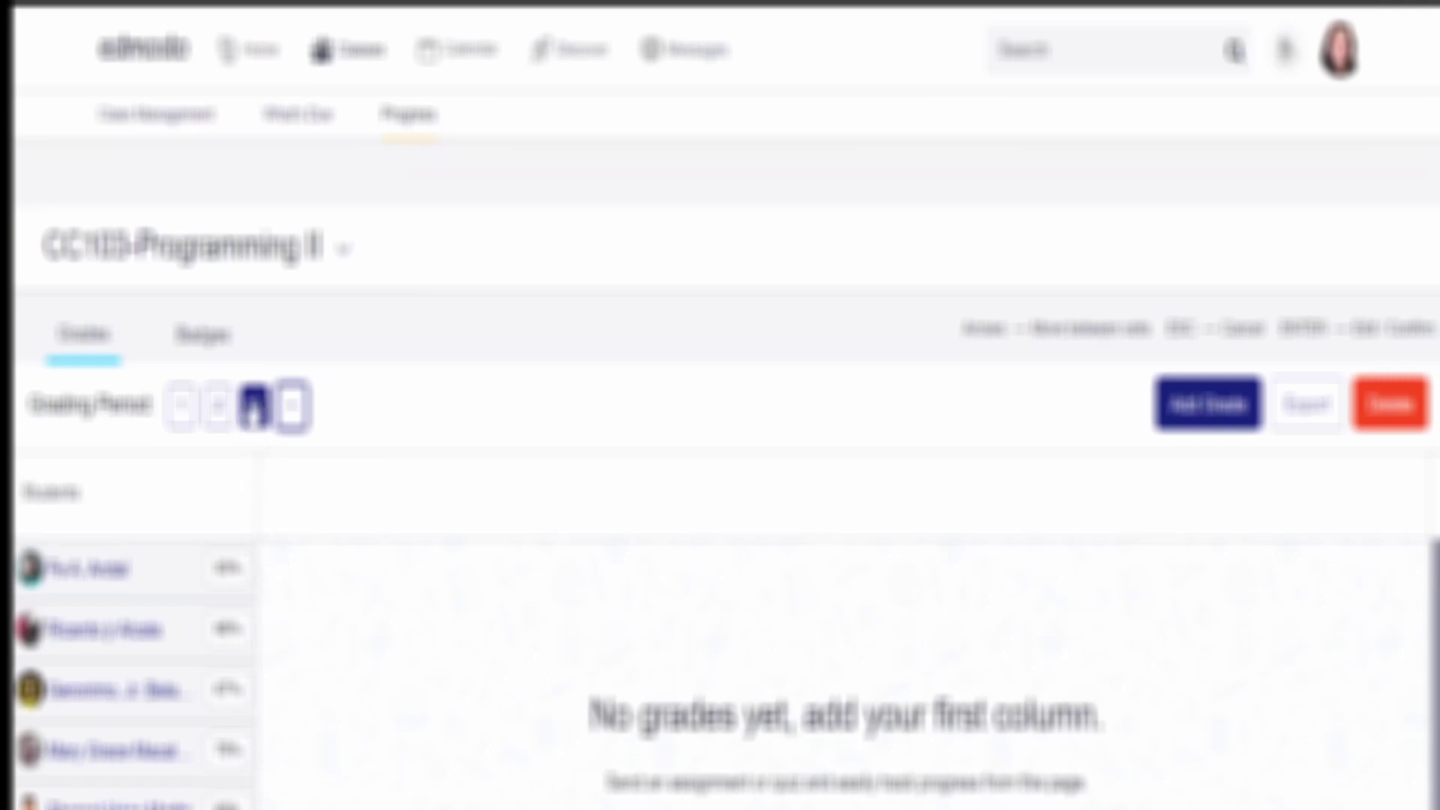
- Switch to grading period 2 and open the first student's submission for the Programming 2 - charAt() | If statement assignment
left_click(217, 409)
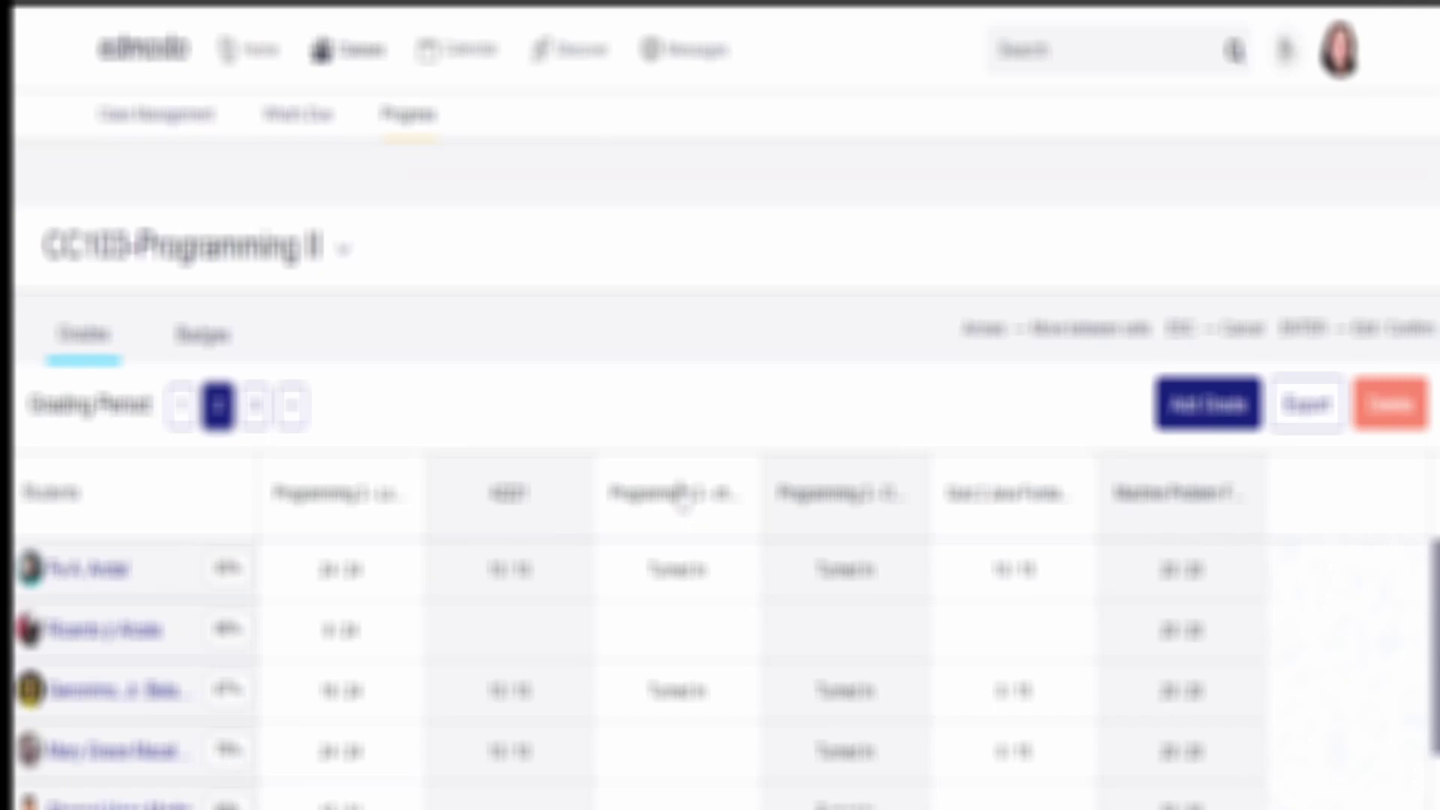
left_click(681, 495)
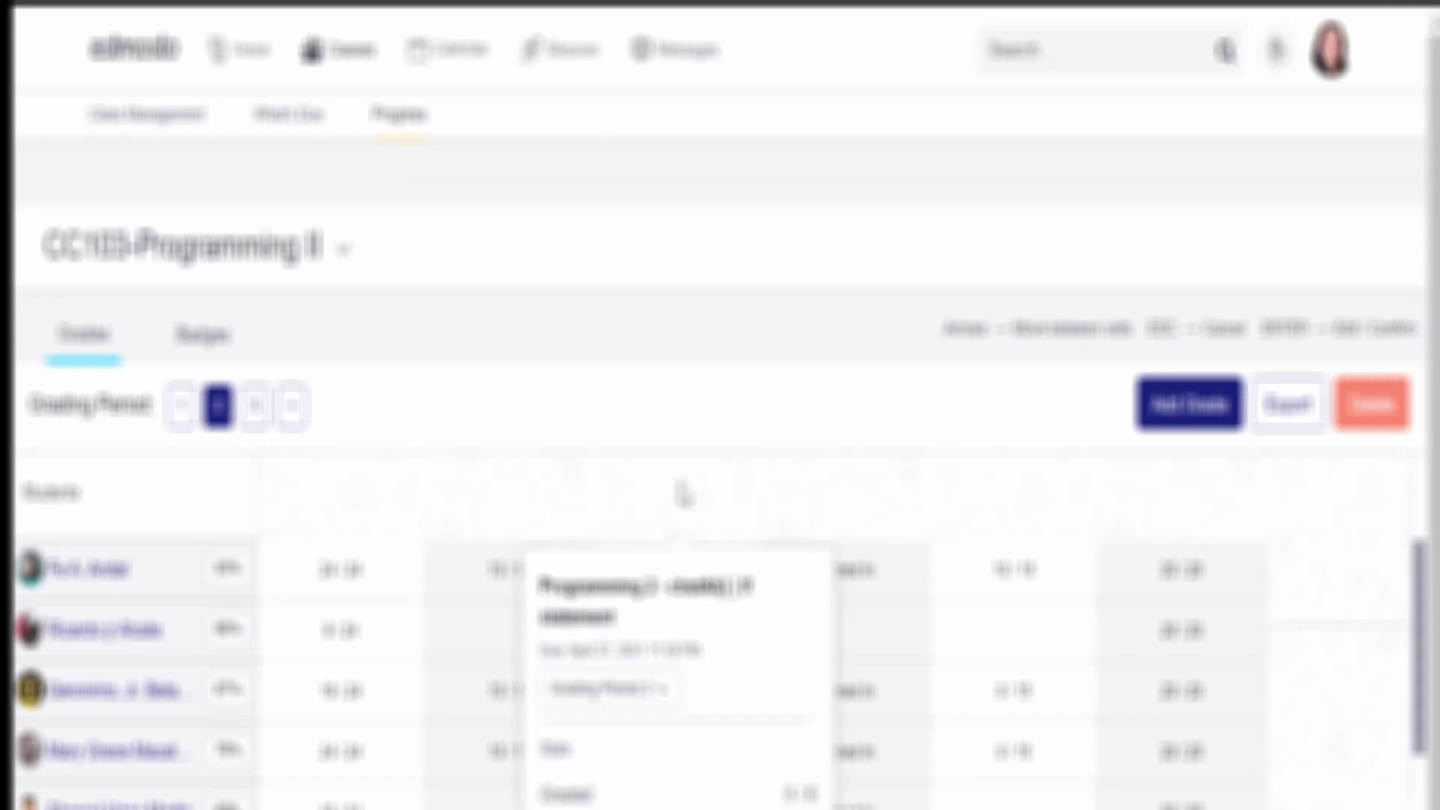
scroll(701, 766, "down", 1)
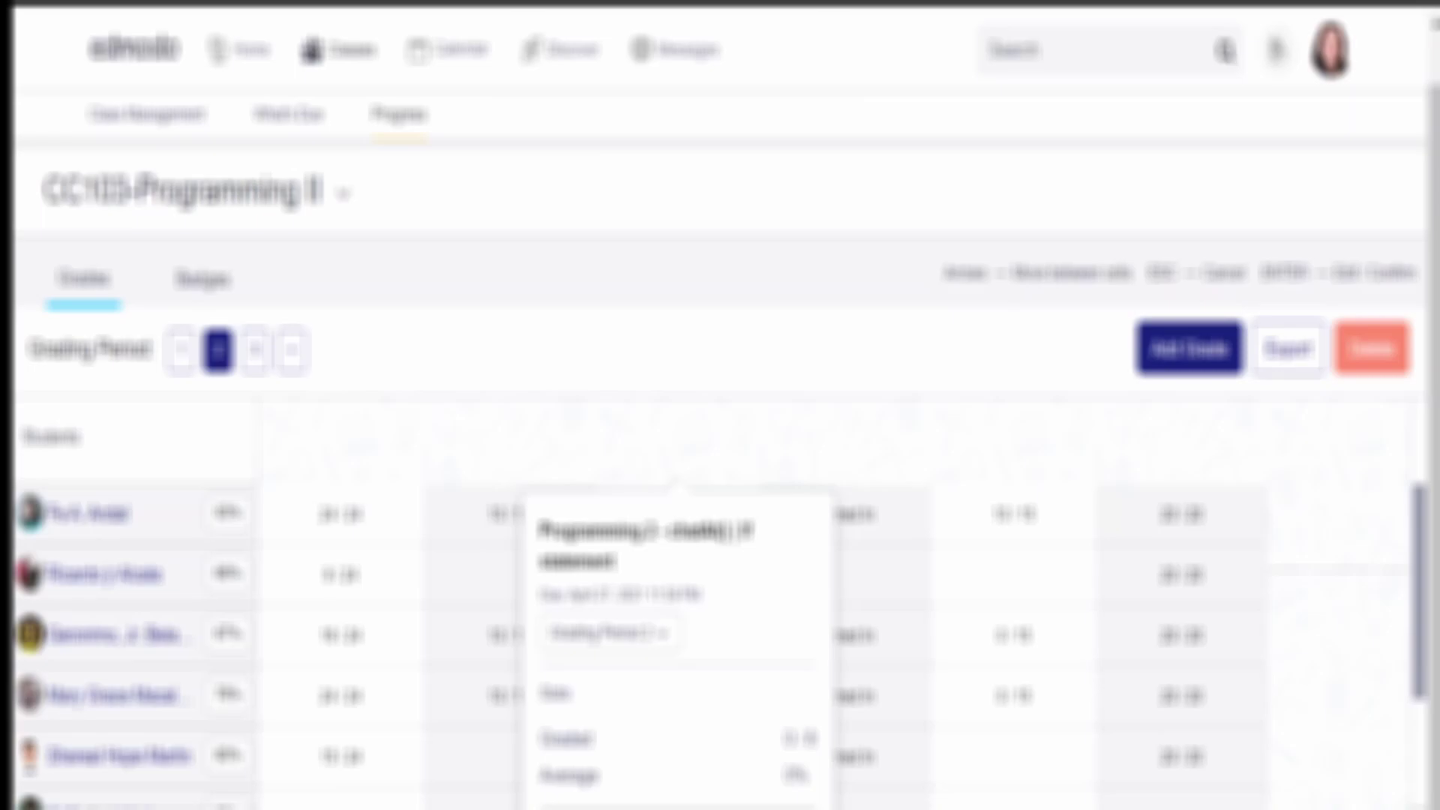
key("F5")
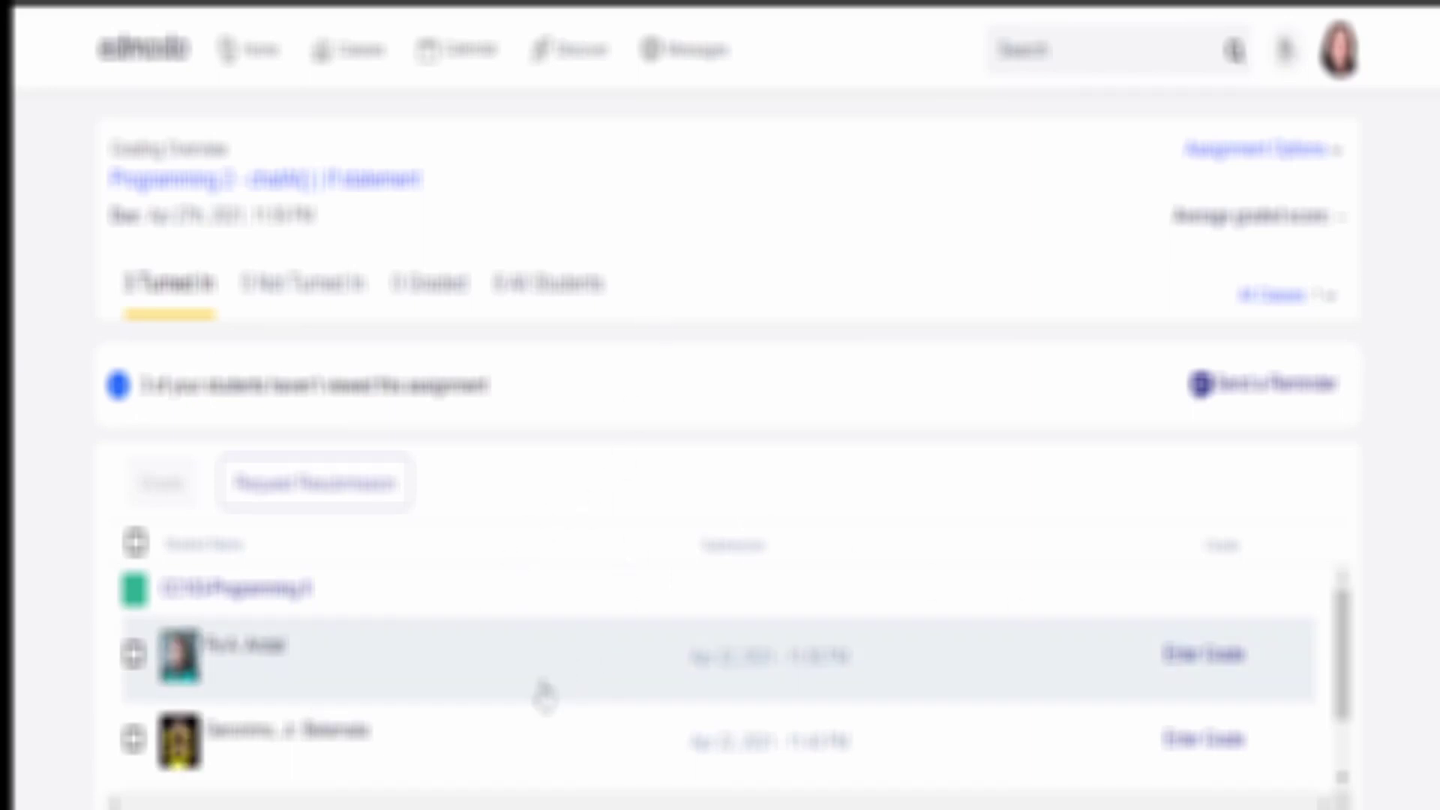
left_click(549, 675)
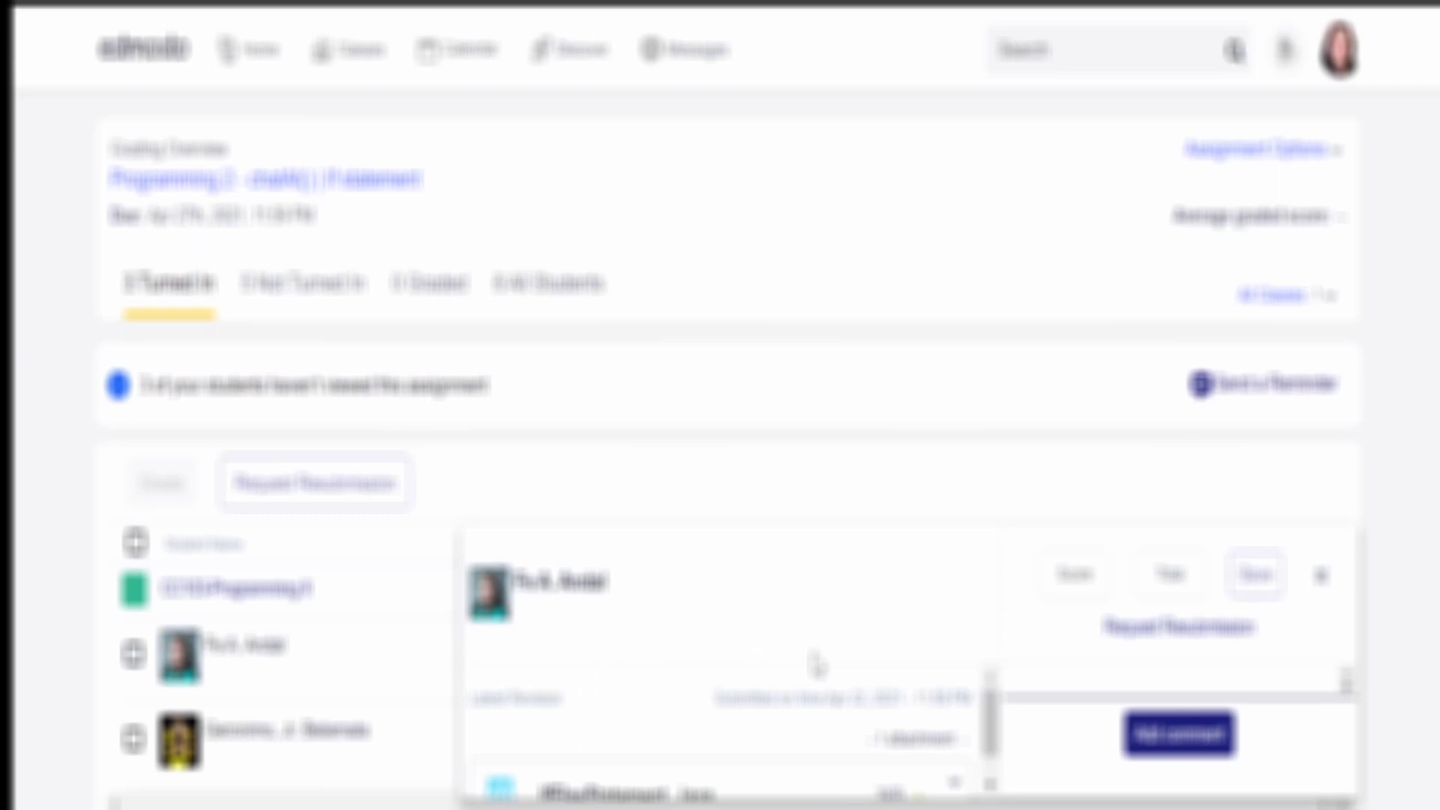
- Look at the first student's attached Java file, then open the second listed student's submission for the charAt() | If statement assignment
scroll(851, 759, "down", 1)
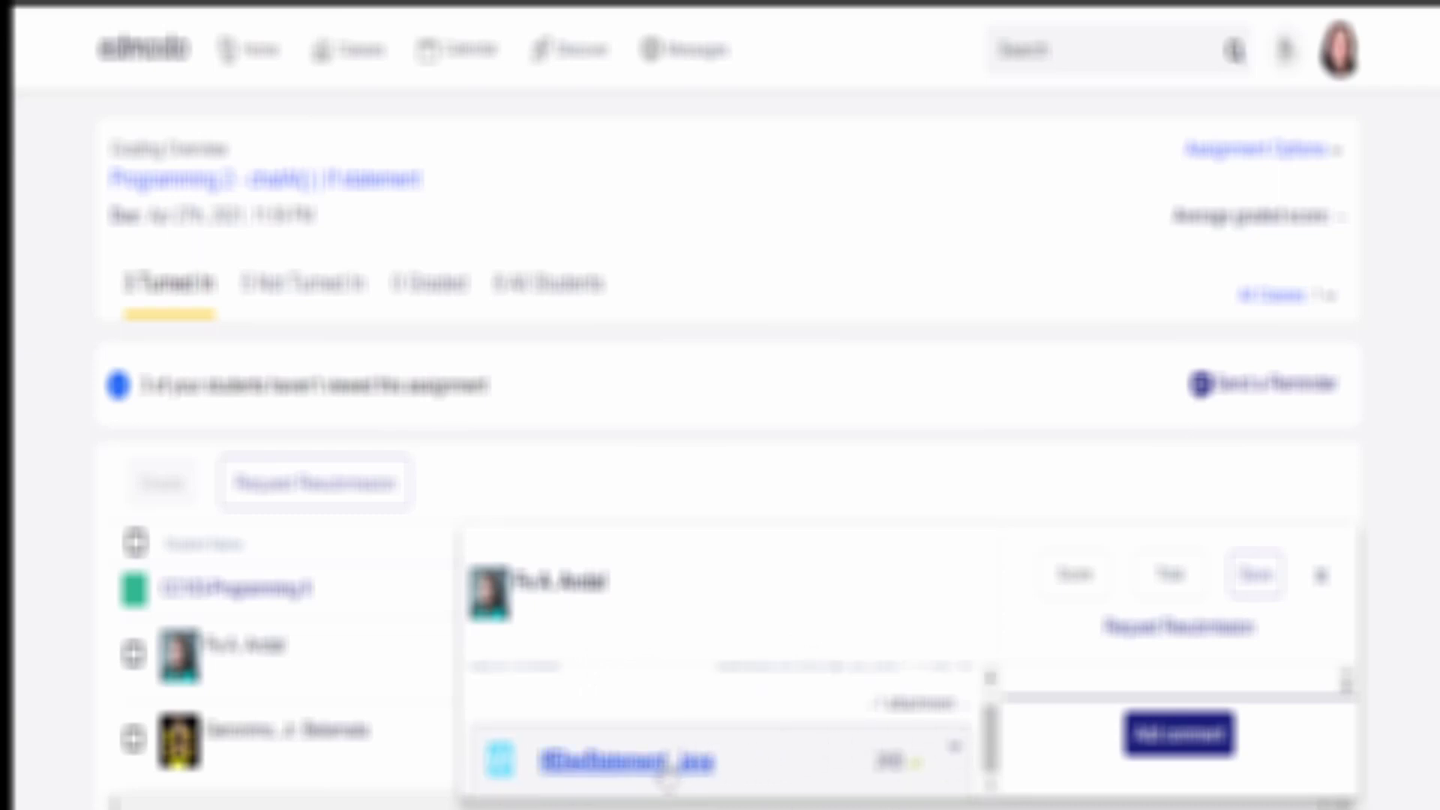
left_click(421, 758)
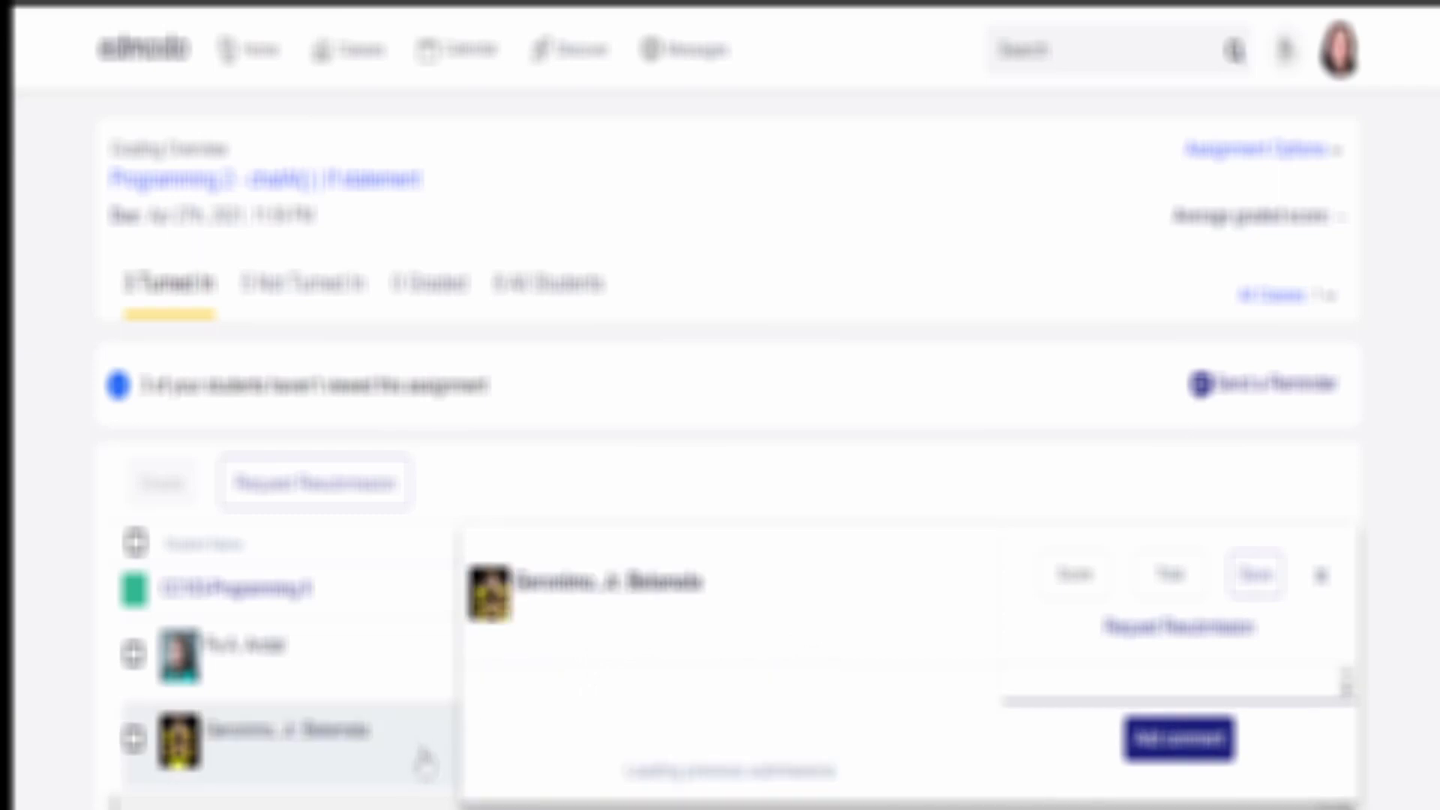
scroll(686, 732, "down", 1)
left_click(579, 772)
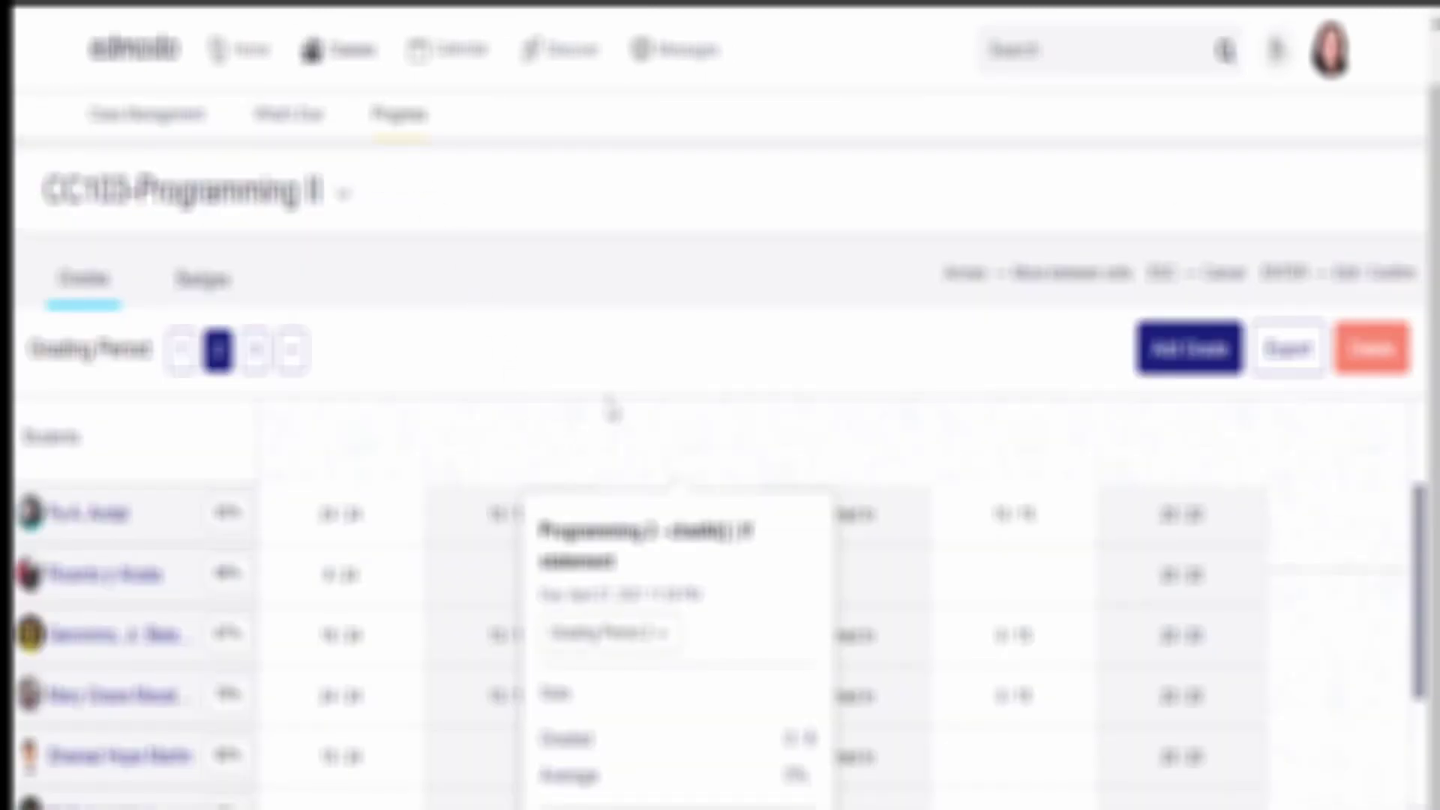
left_click(610, 408)
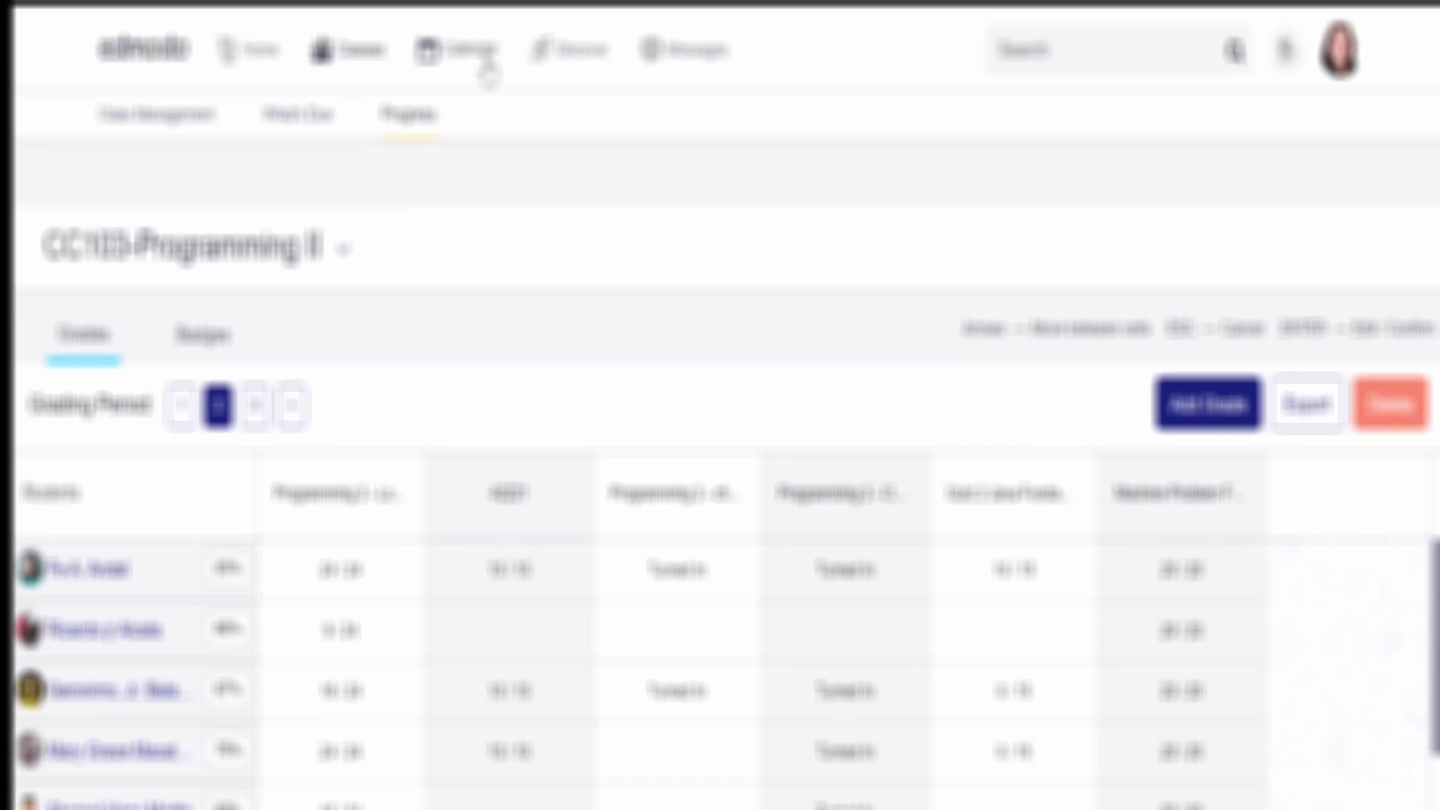
- Open the calendar and look through the activities, quizzes and assignments scheduled across April 2021
left_click(487, 71)
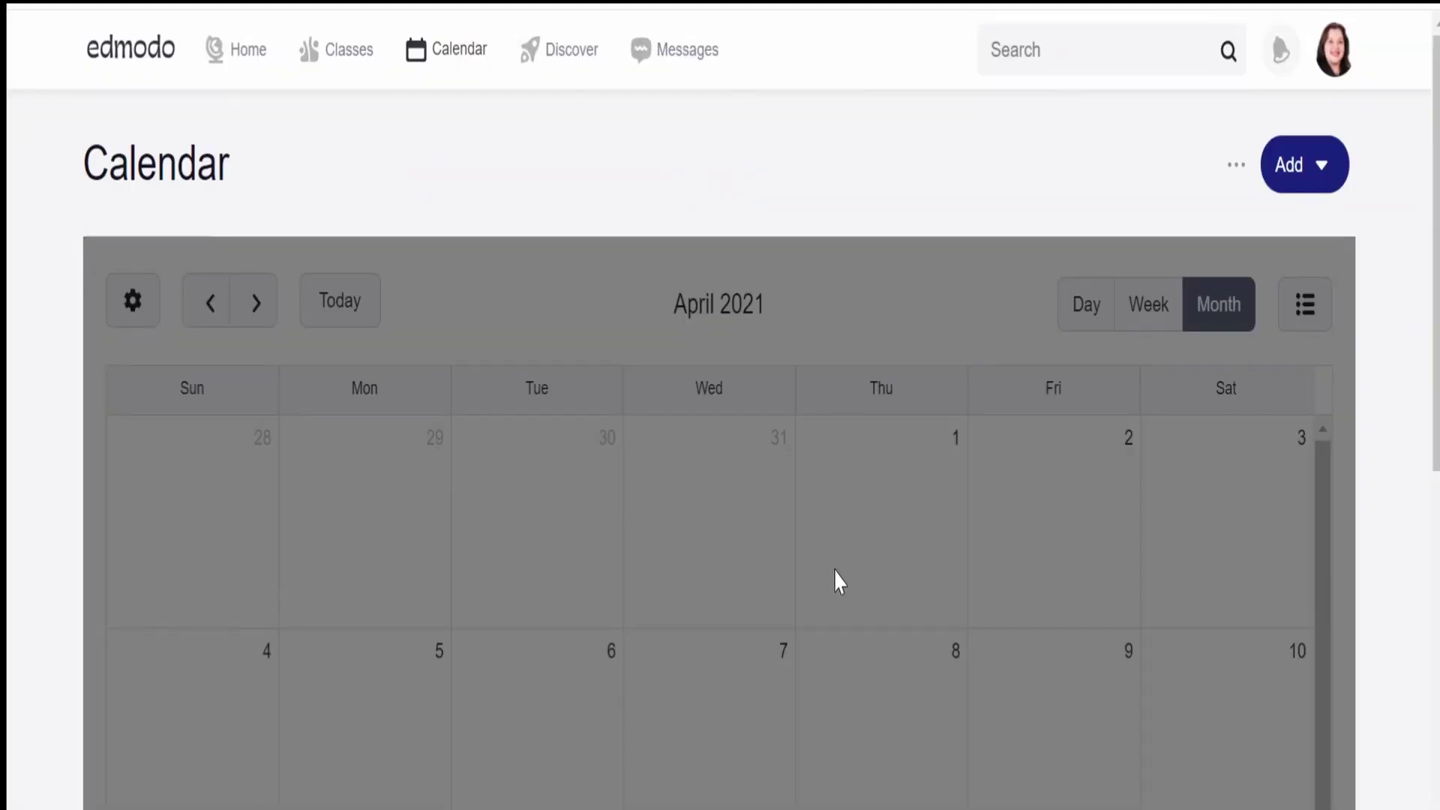
scroll(839, 581, "down", 5)
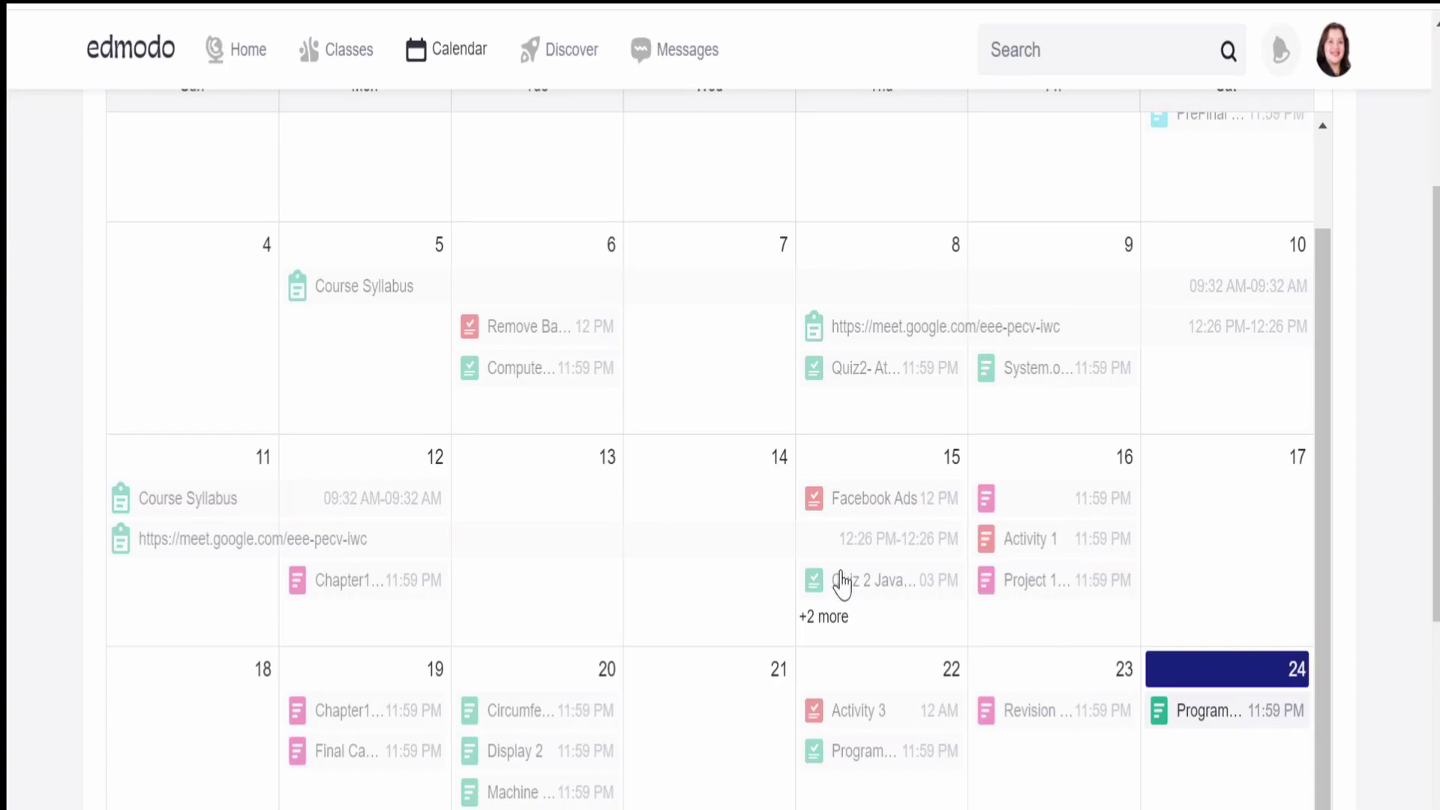
scroll(842, 584, "down", 4)
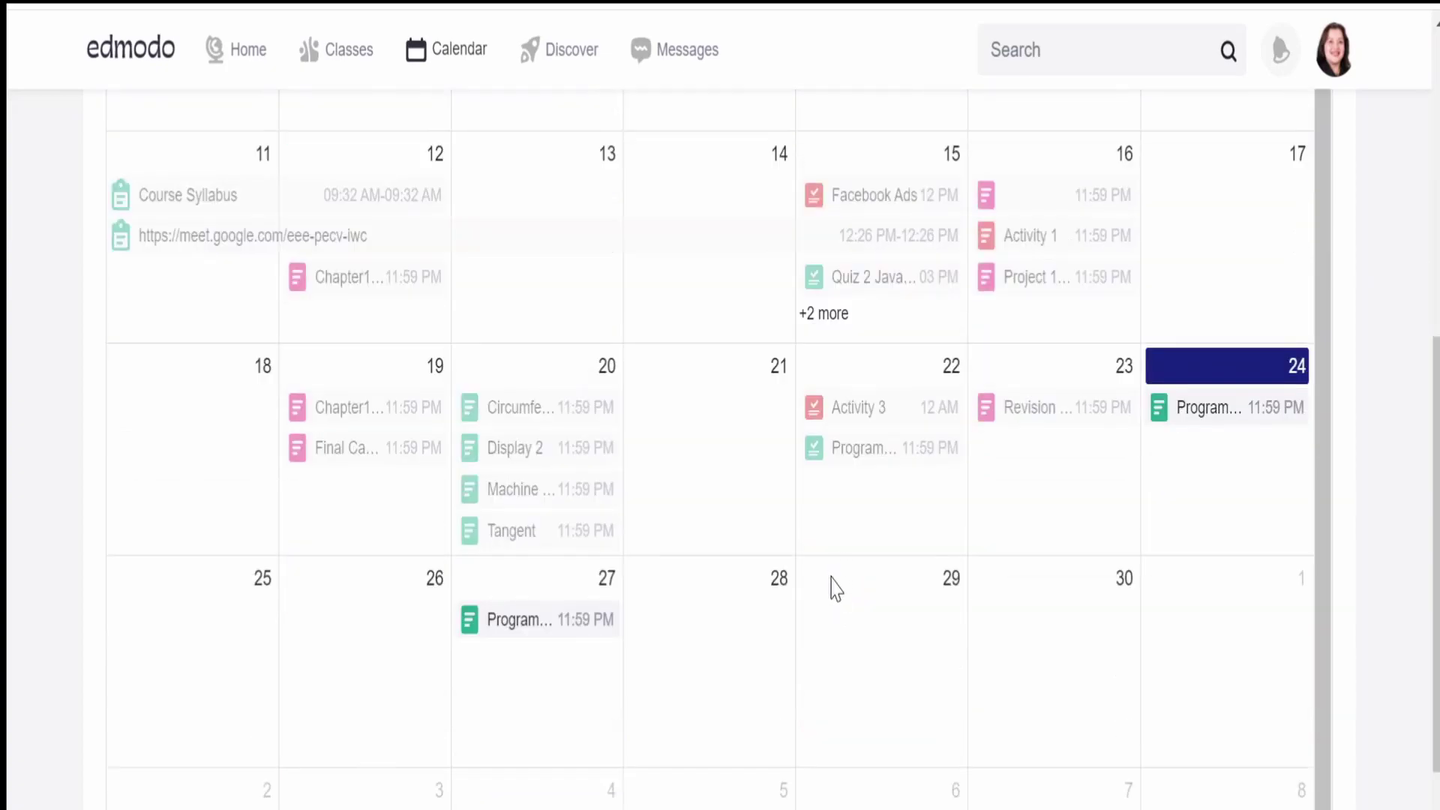
scroll(821, 588, "up", 1)
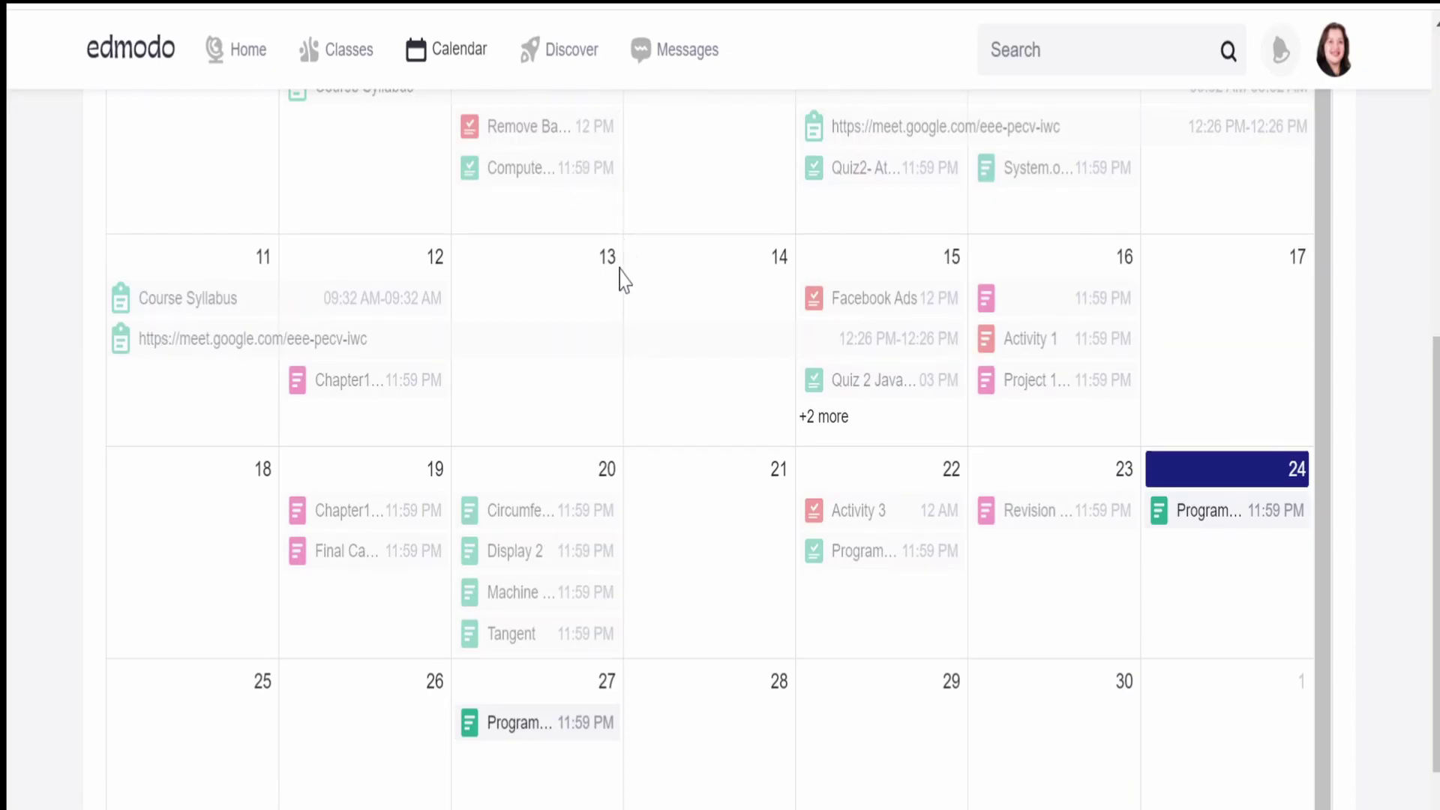
scroll(315, 450, "up", 3)
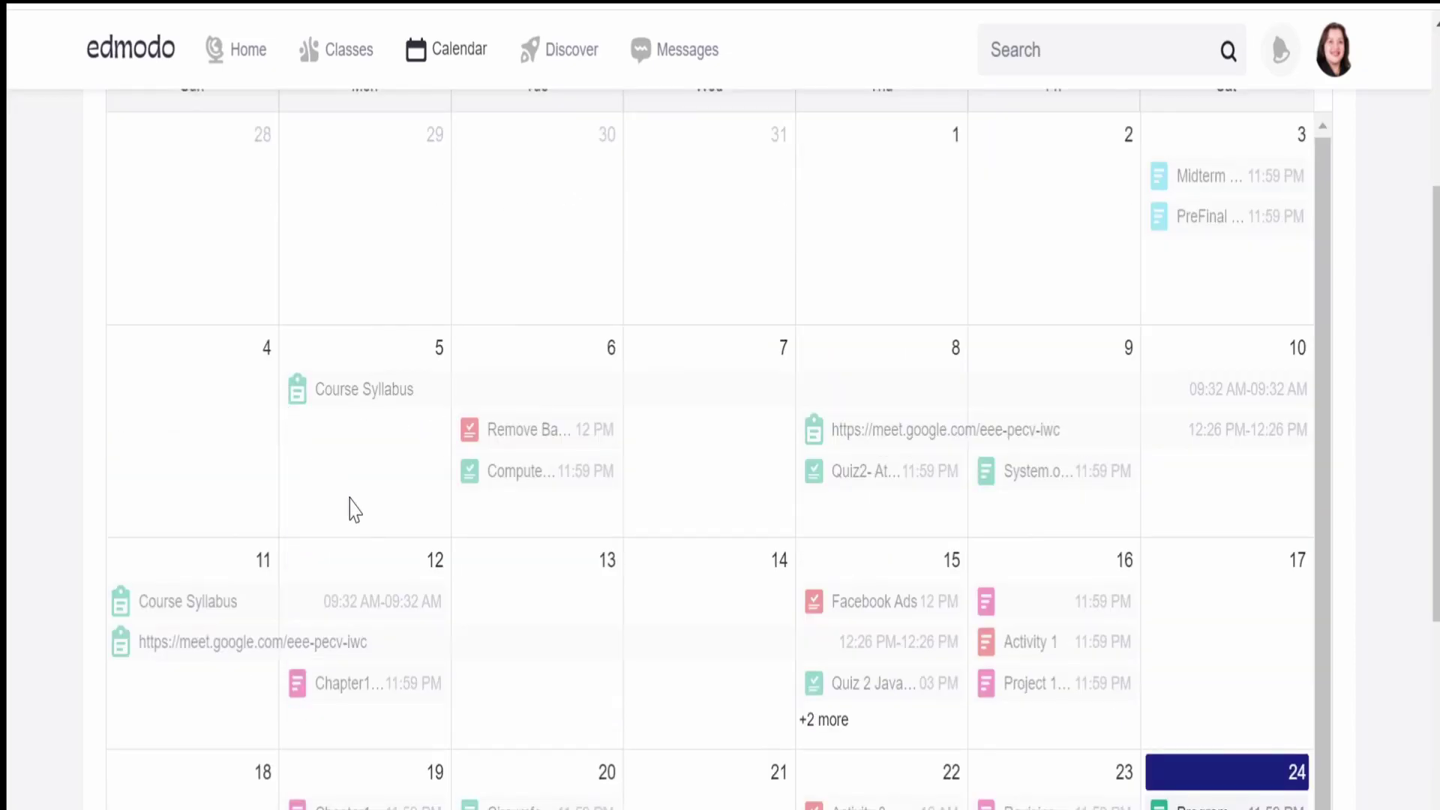
scroll(408, 582, "down", 1)
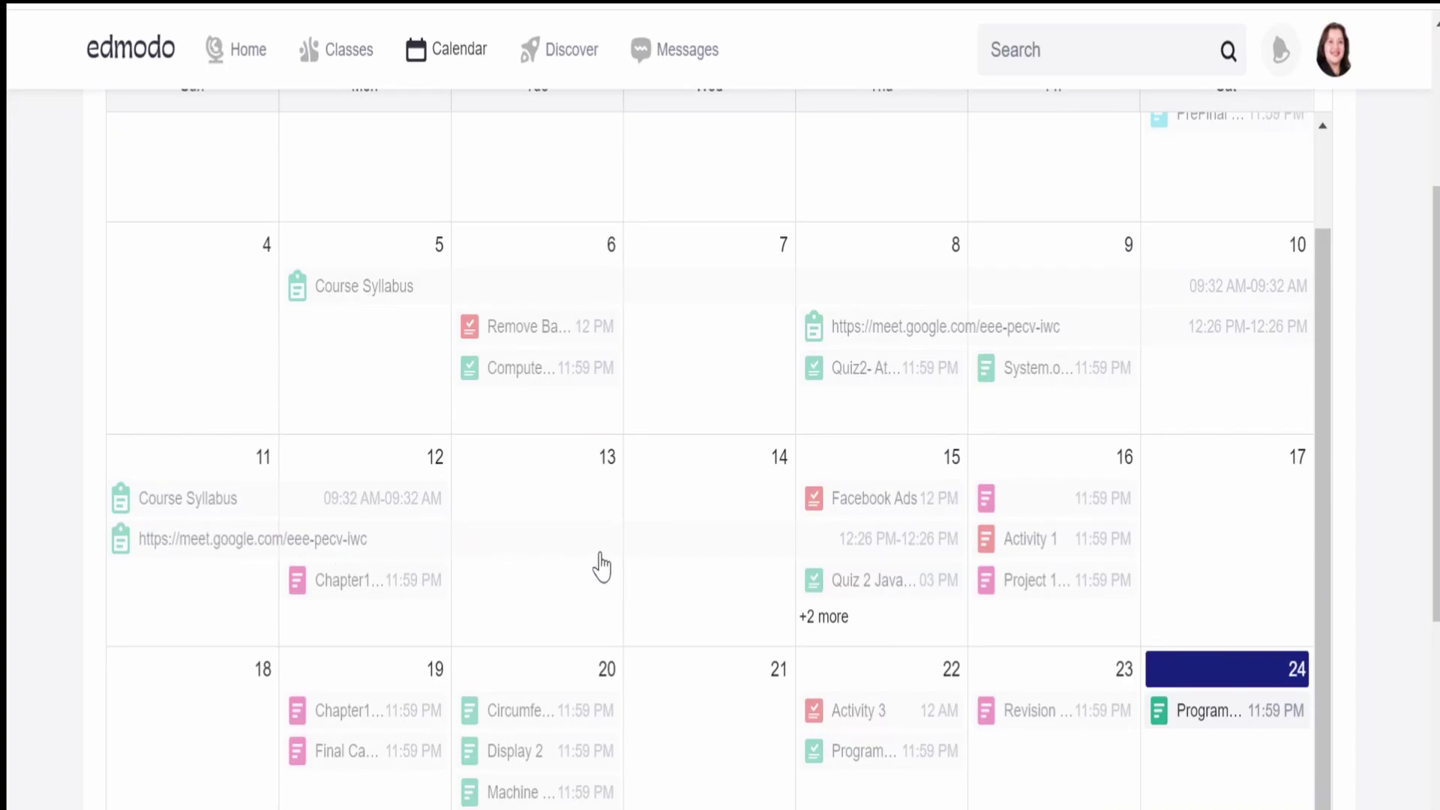
scroll(832, 599, "down", 3)
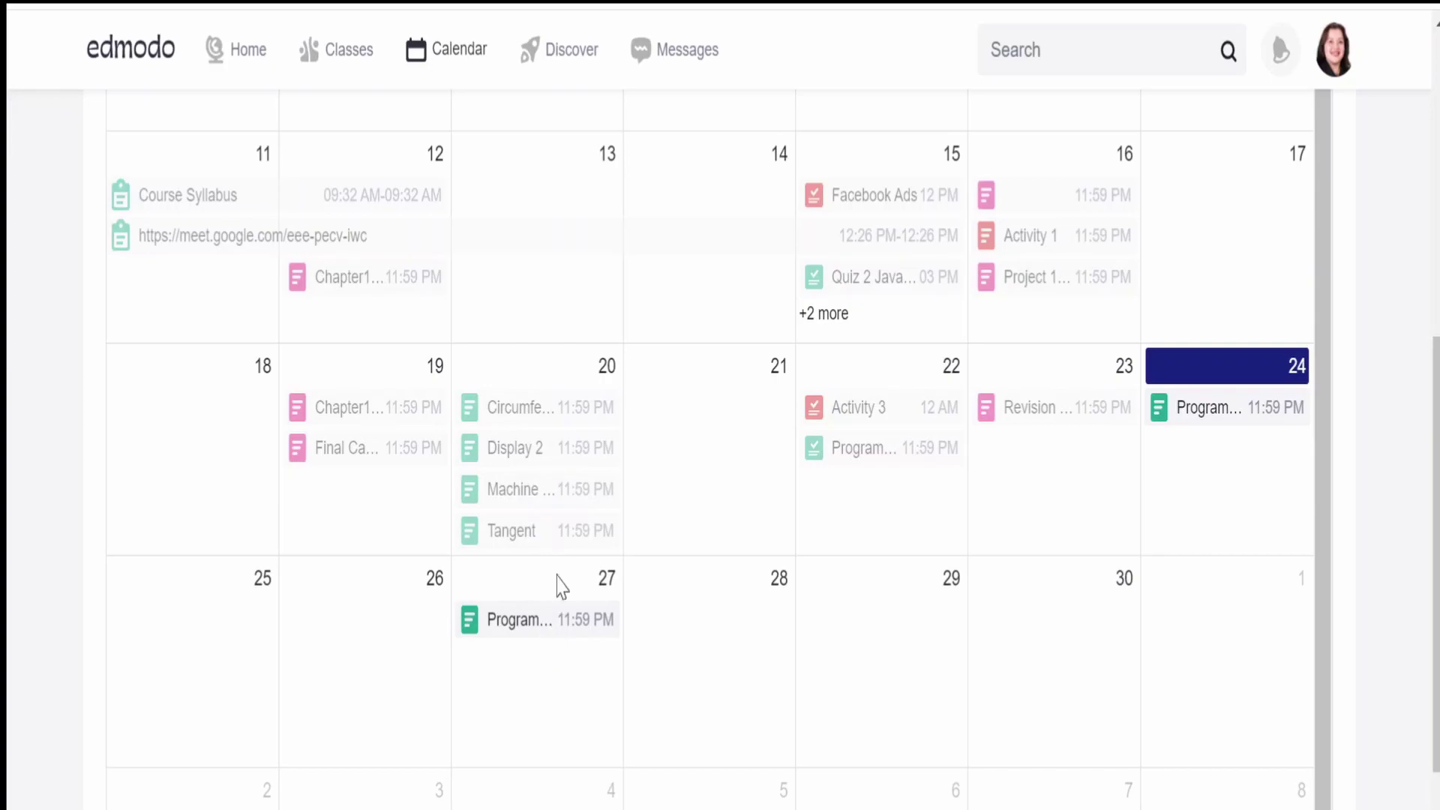
- Open the Circumference of Circle assignment due April 20 from the calendar and look through its list of student submissions
left_click(525, 425)
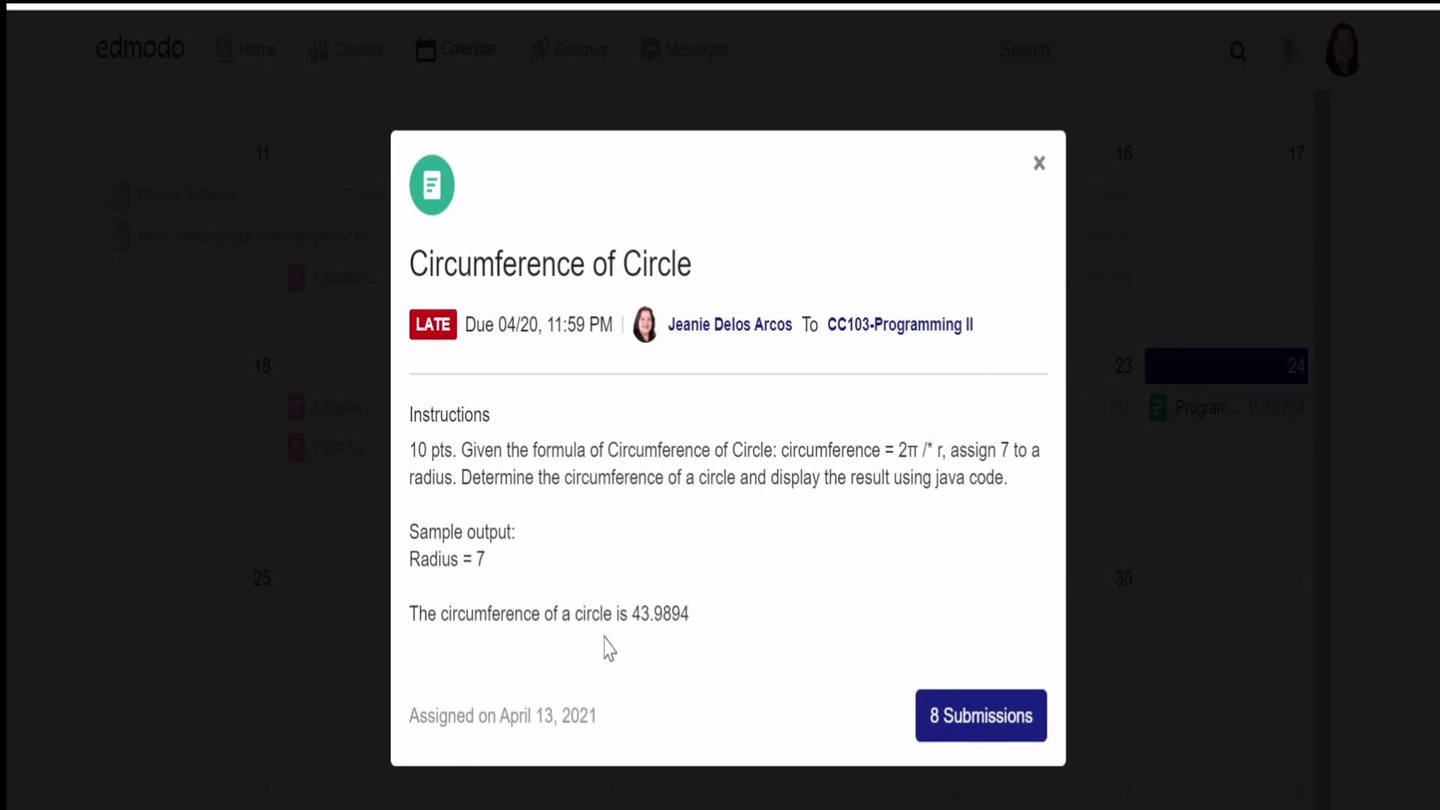
left_click(1001, 718)
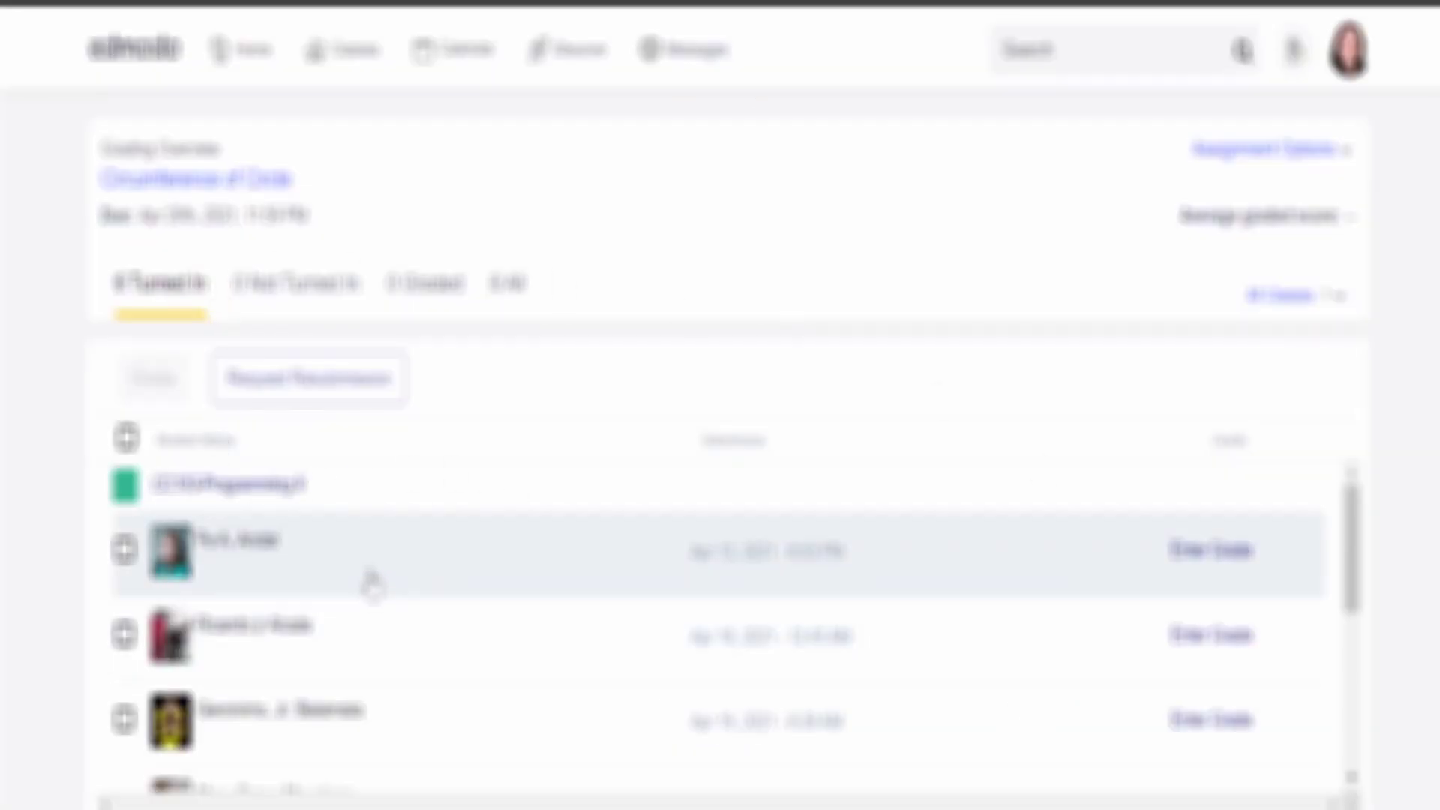
scroll(574, 670, "down", 5)
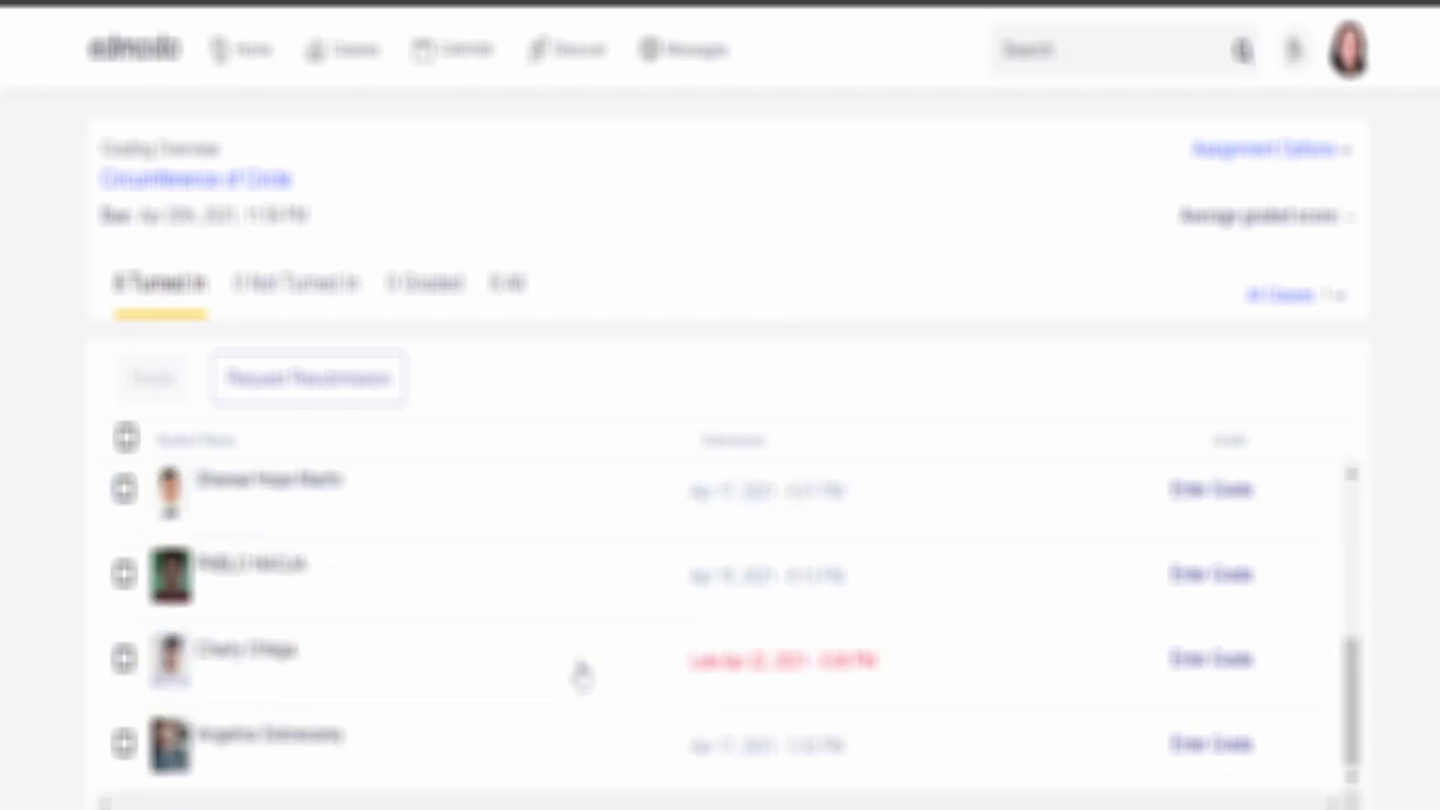
scroll(581, 675, "up", 5)
- View the Circumference of Circle submissions of the first, second and fourth students in the list
left_click(519, 579)
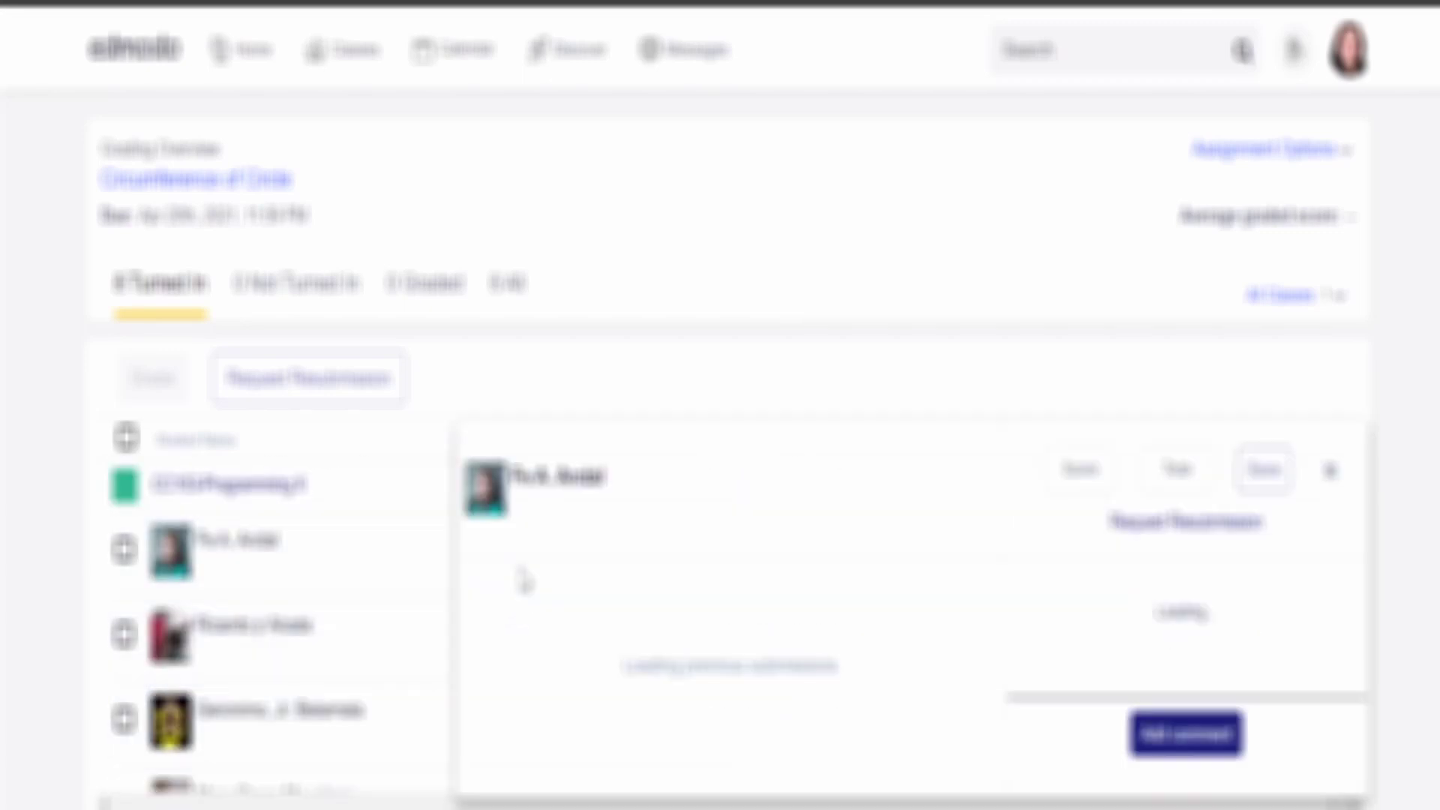
left_click(346, 620)
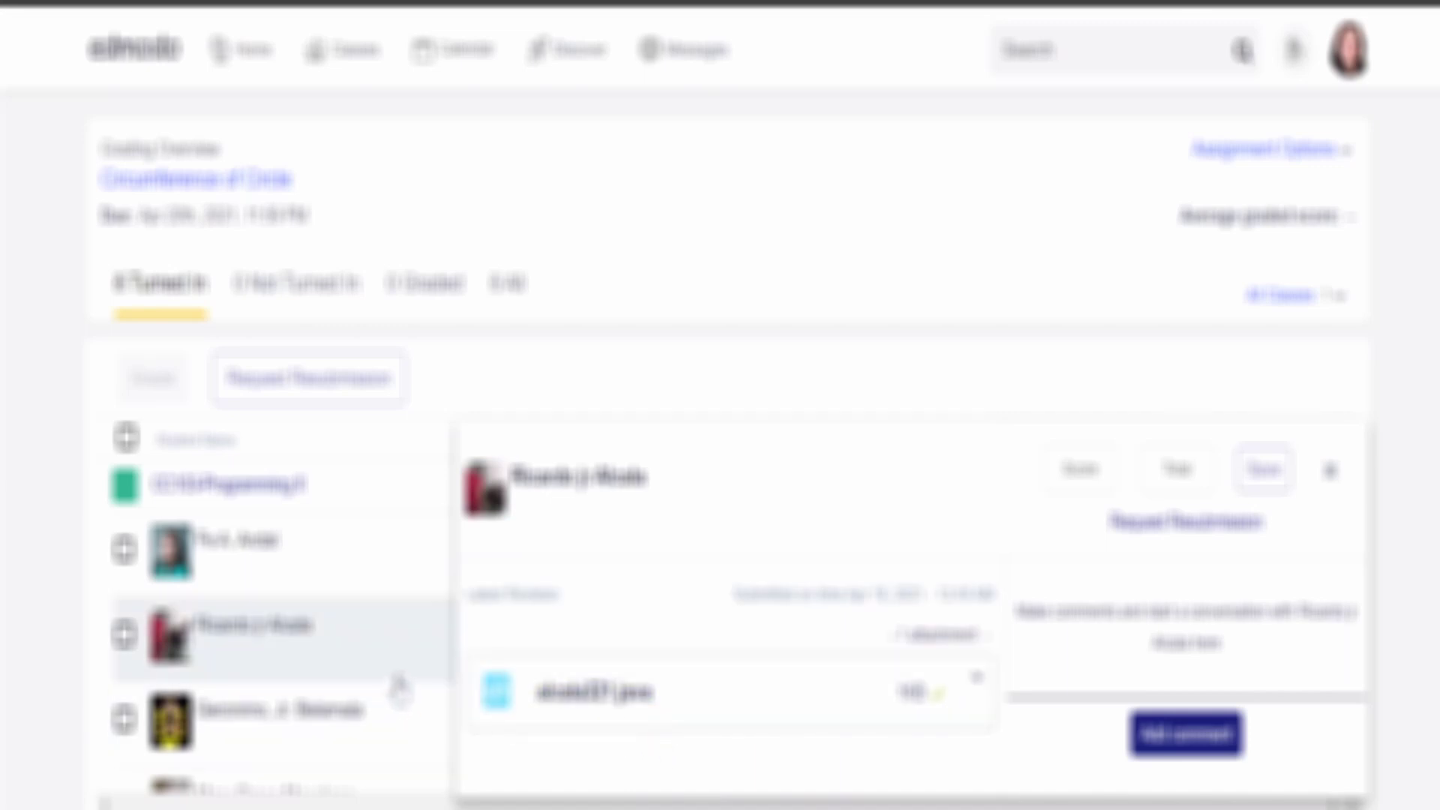
scroll(400, 688, "down", 3)
left_click(360, 504)
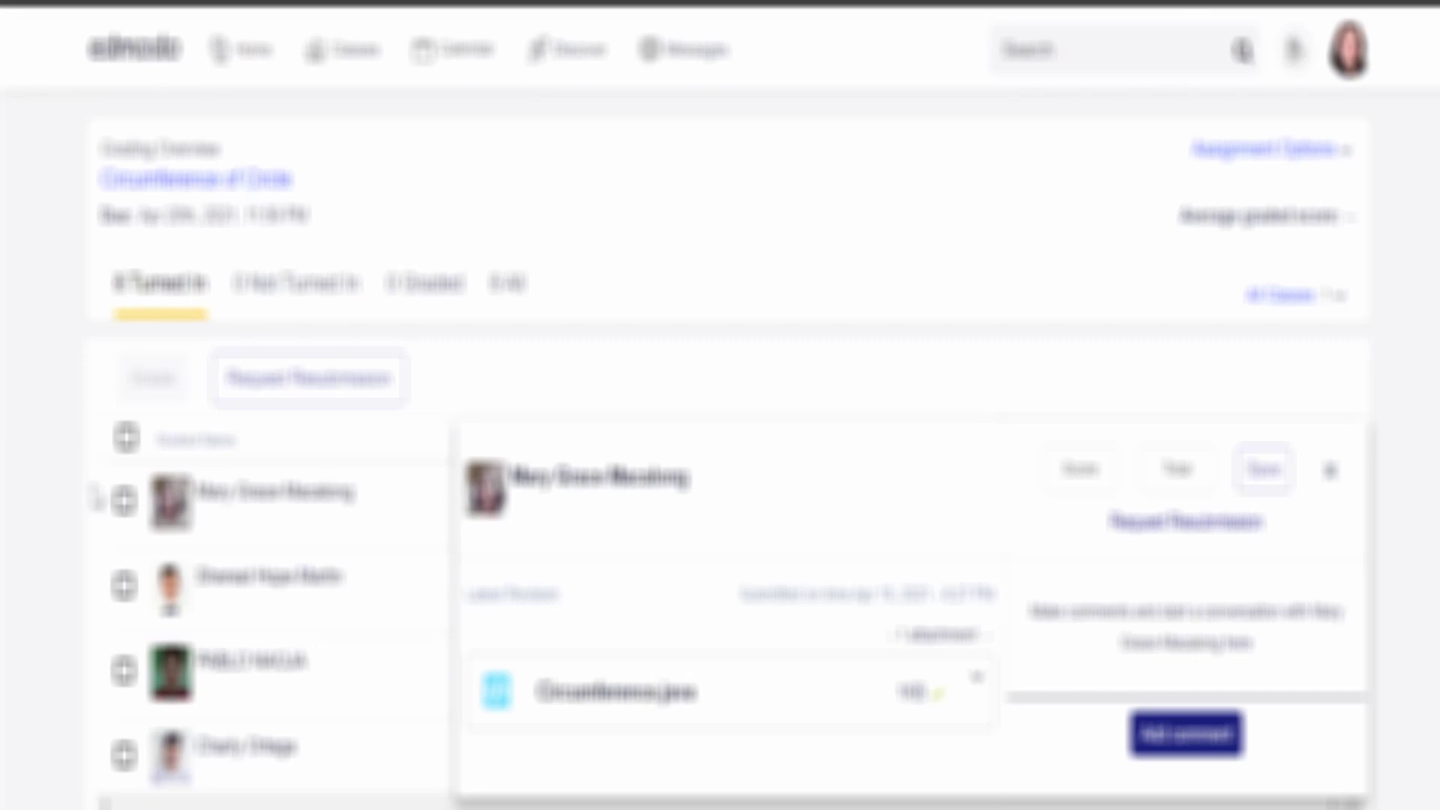
- Go to the CC103-Programming II class page and filter its posts by Assignments, then by Quizzes
left_click(255, 66)
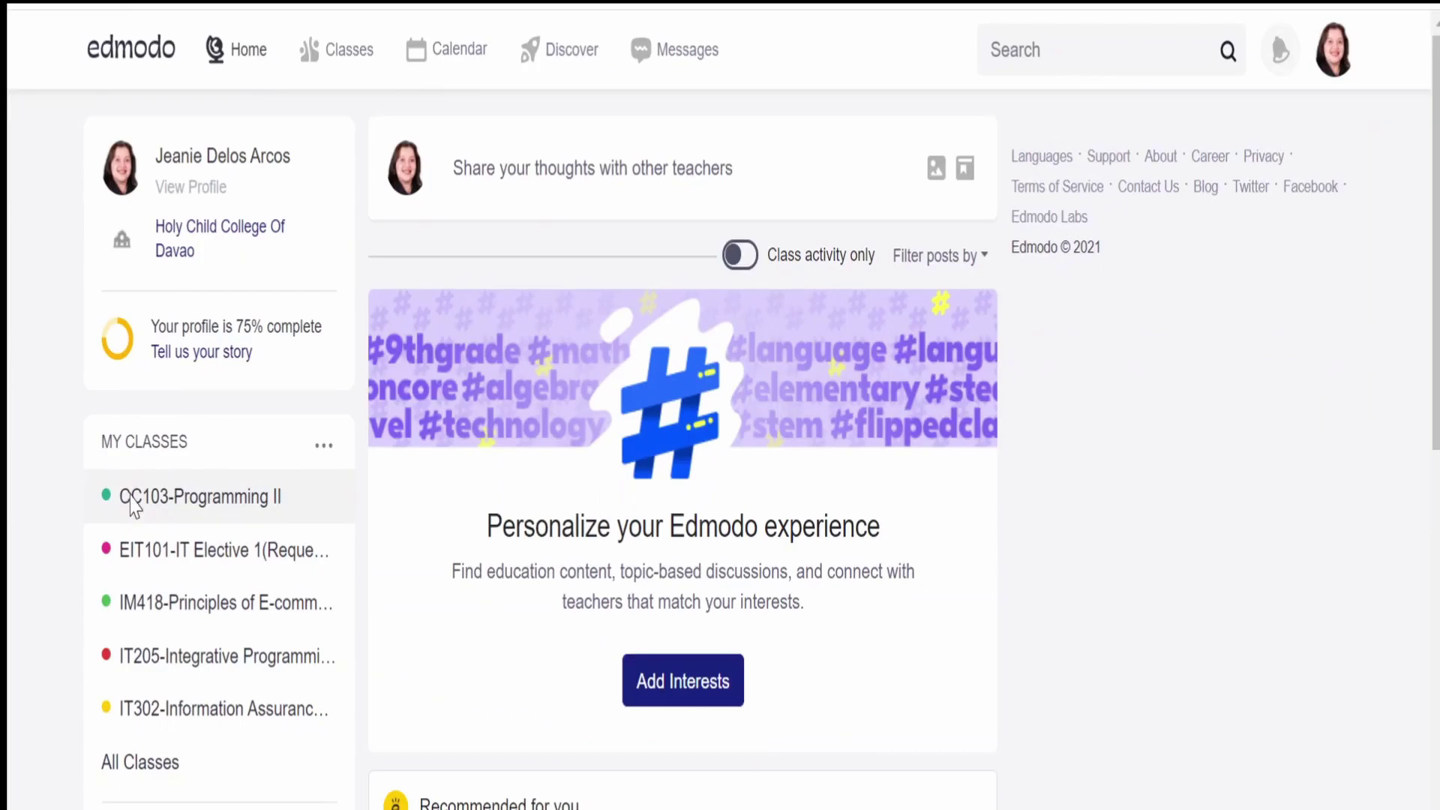
left_click(133, 499)
left_click(1007, 616)
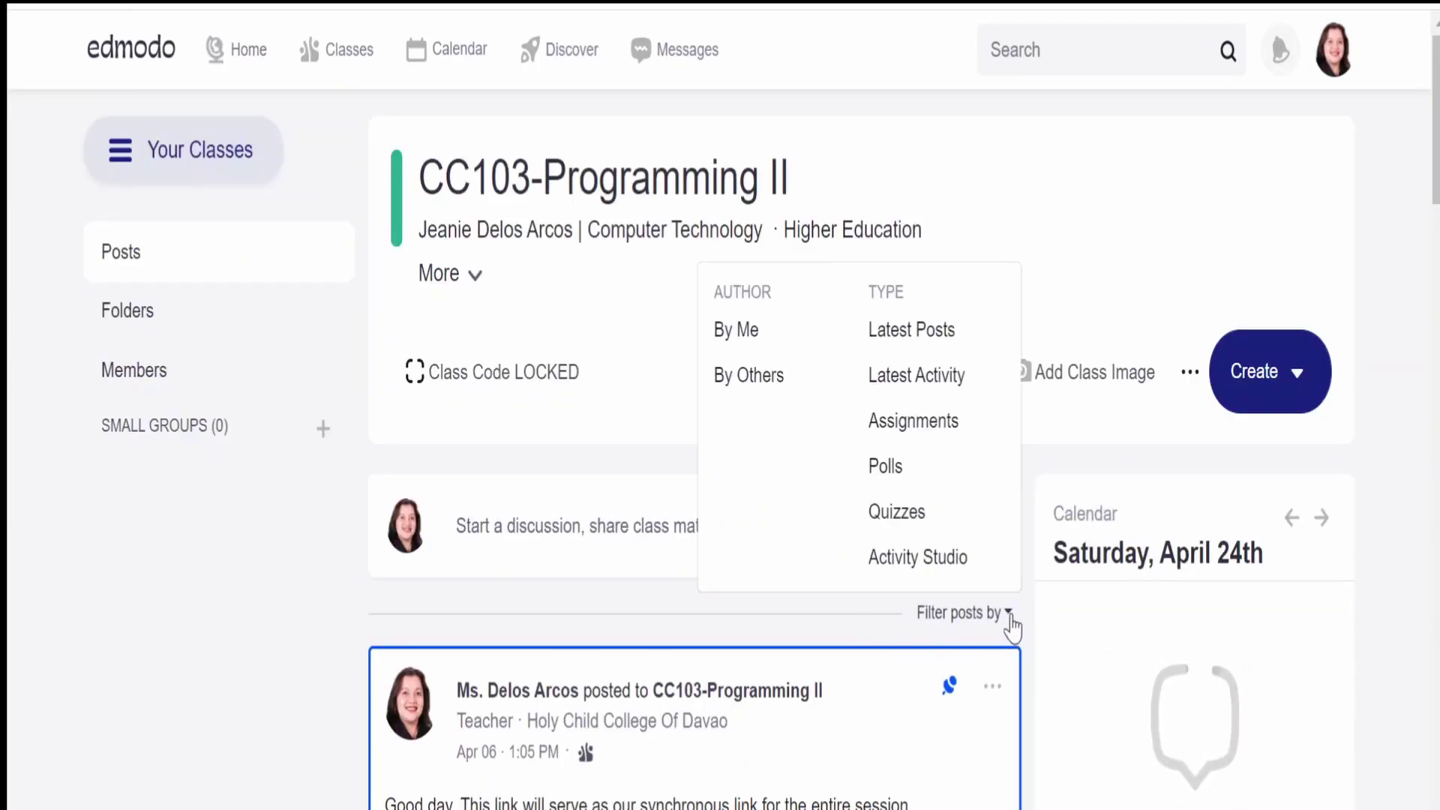
left_click(936, 433)
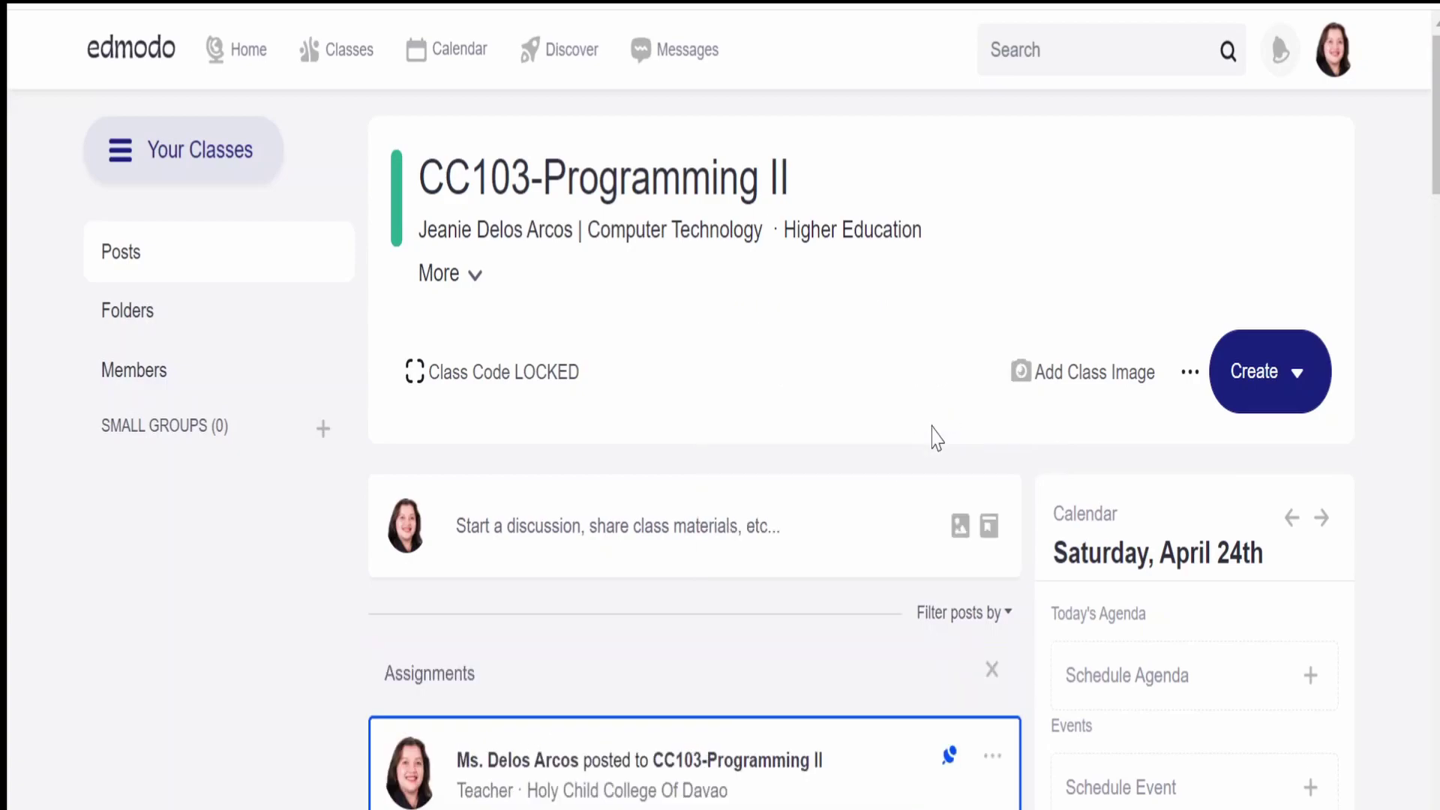
left_click(1005, 620)
left_click(938, 523)
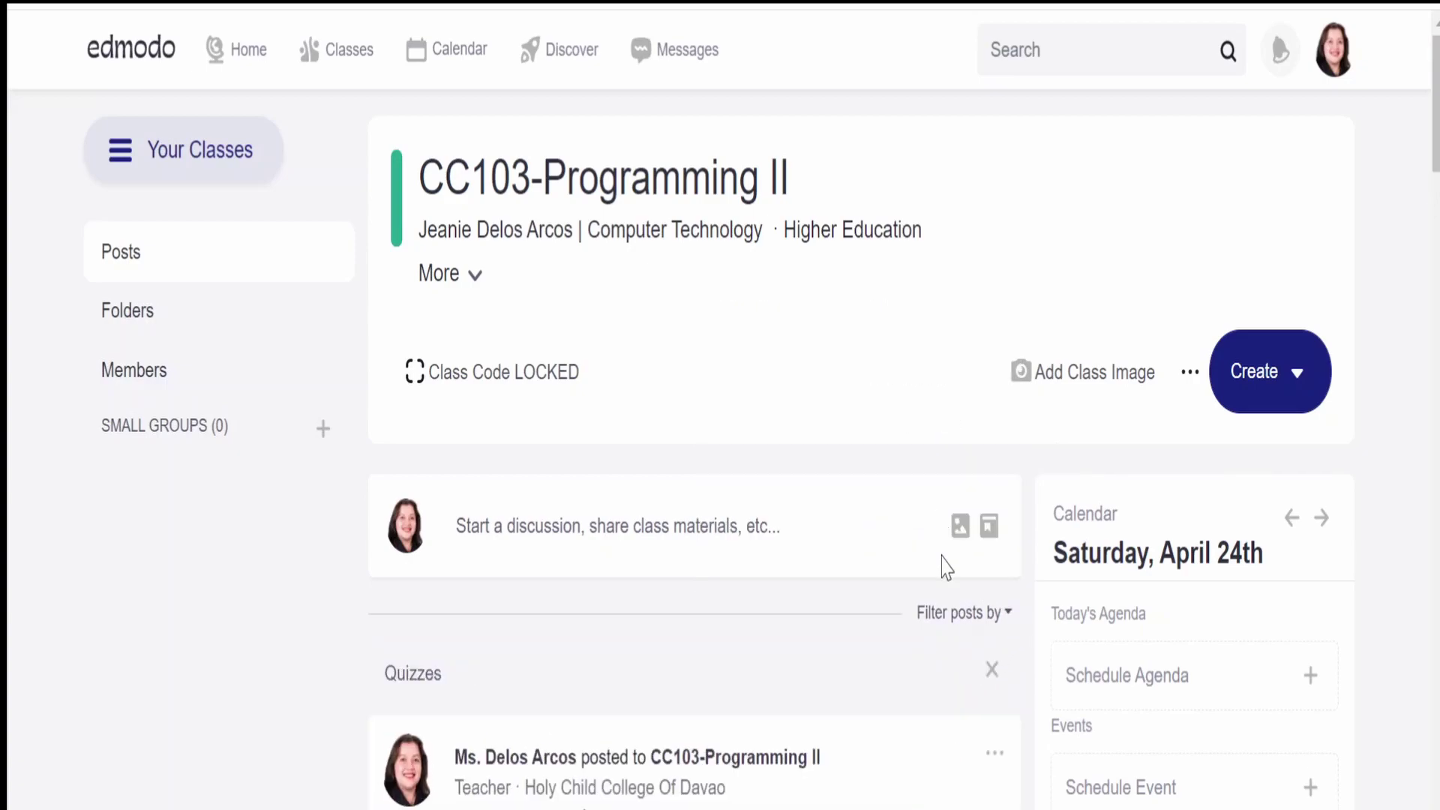
- From grading period 2 of the CC103-Programming II gradebook, open the grading overview of the Programming 2 - Odd Even assignment
mouse_move(358, 69)
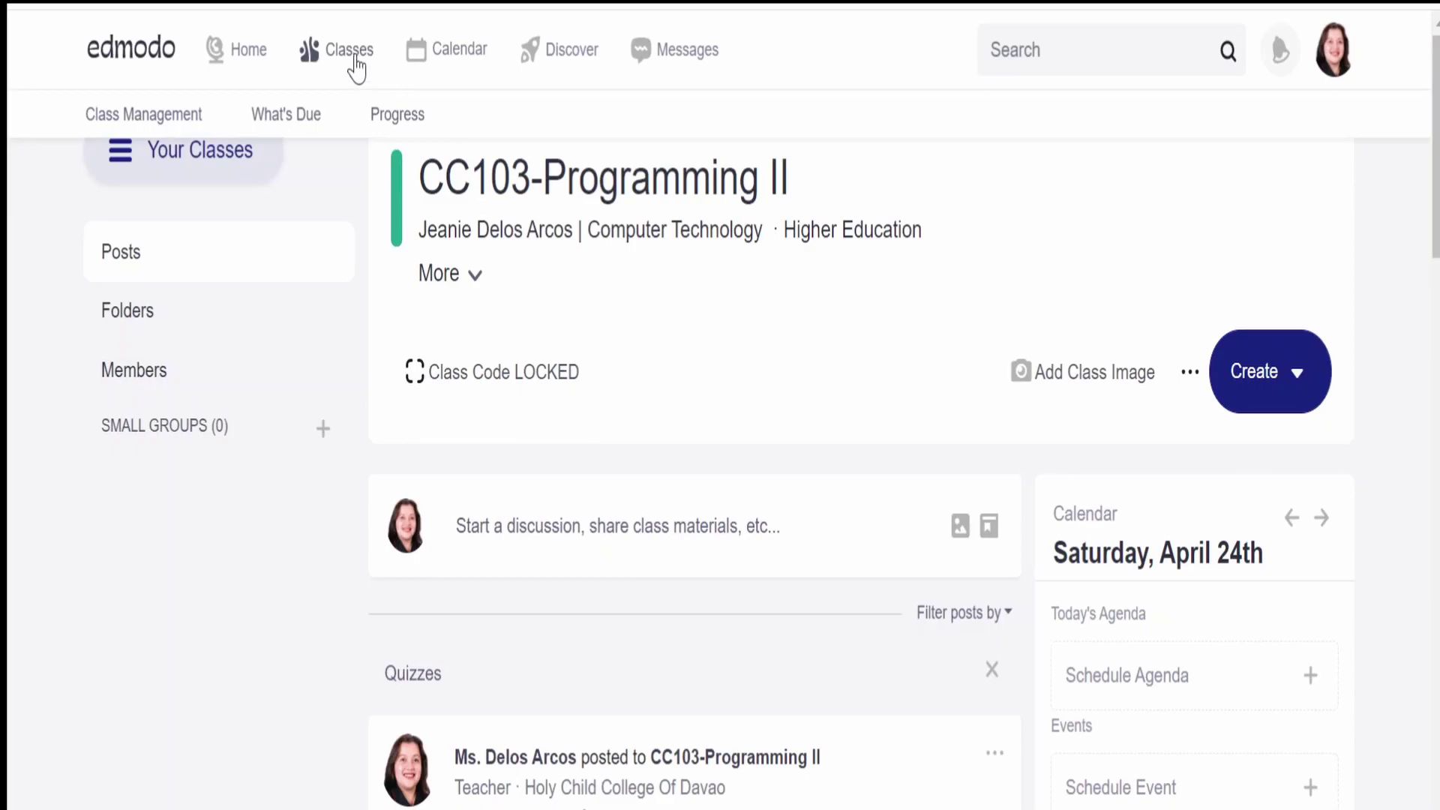
left_click(386, 131)
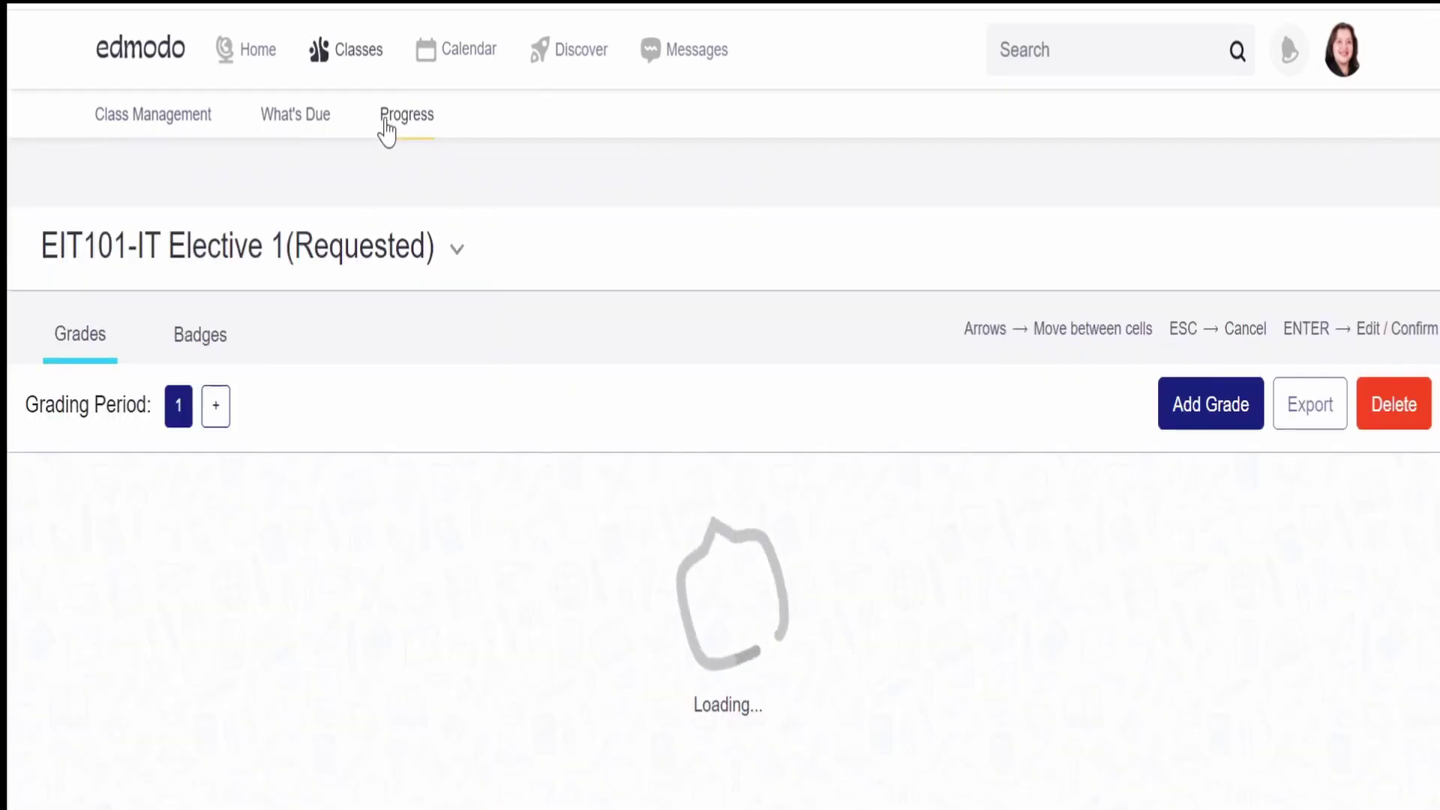
left_click(337, 259)
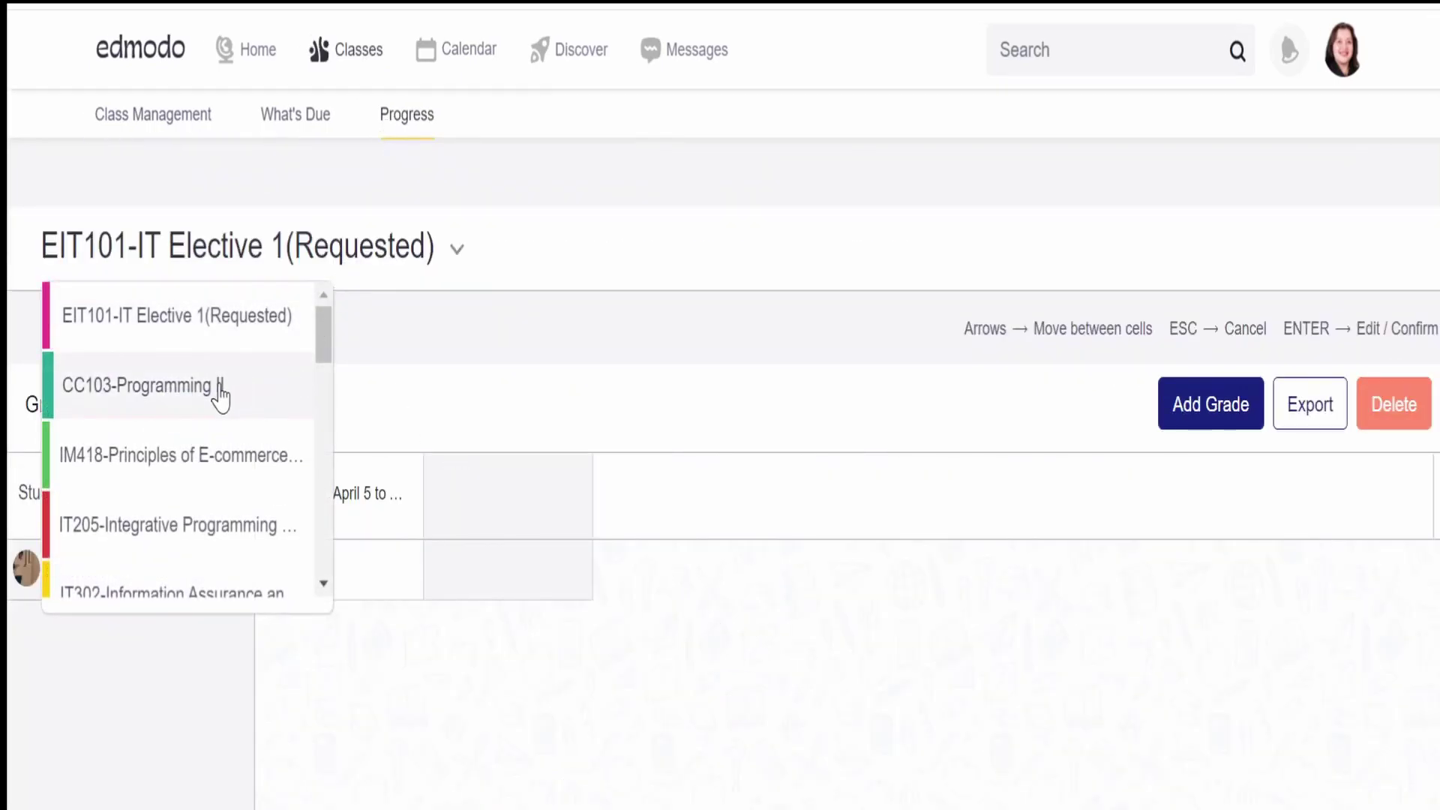
left_click(220, 398)
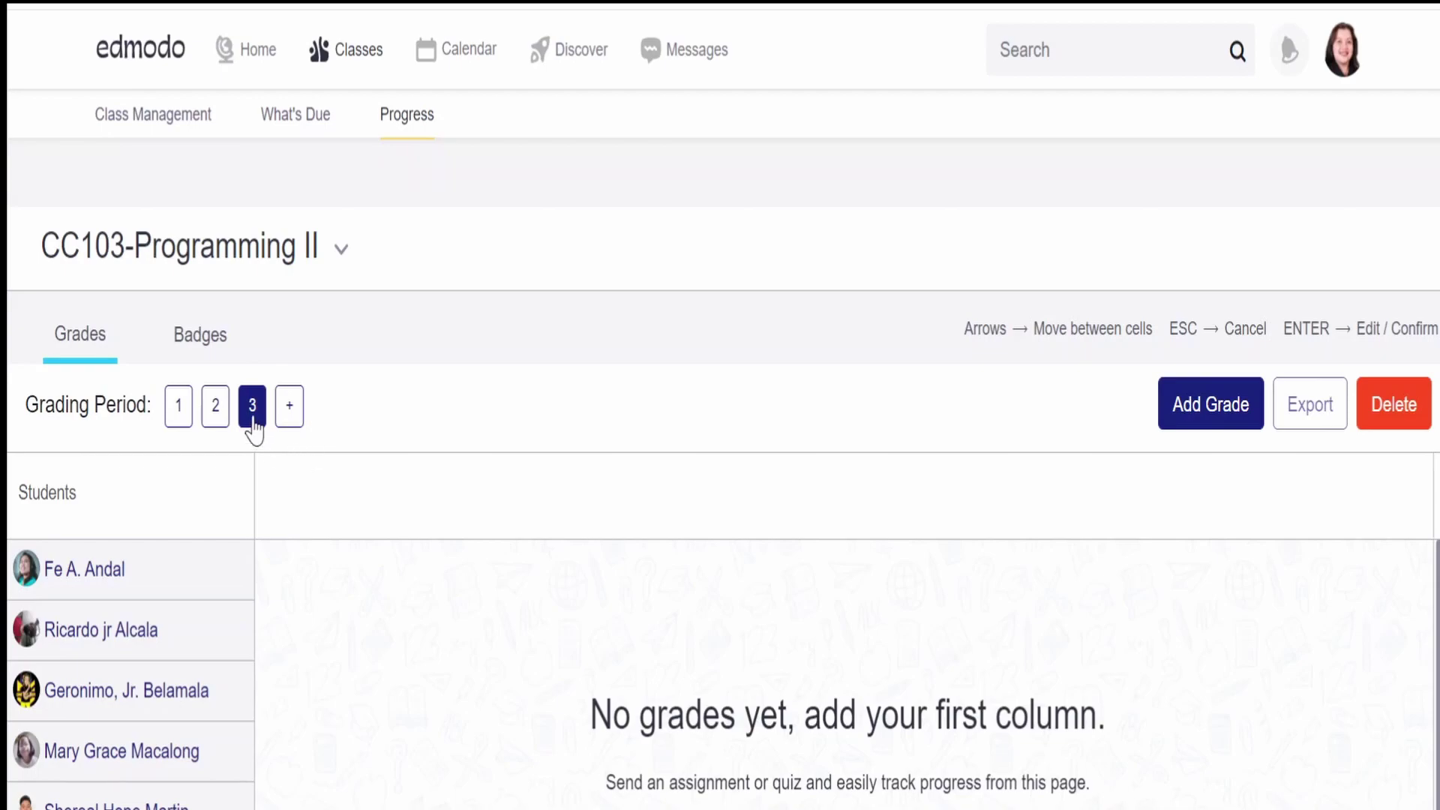
left_click(219, 415)
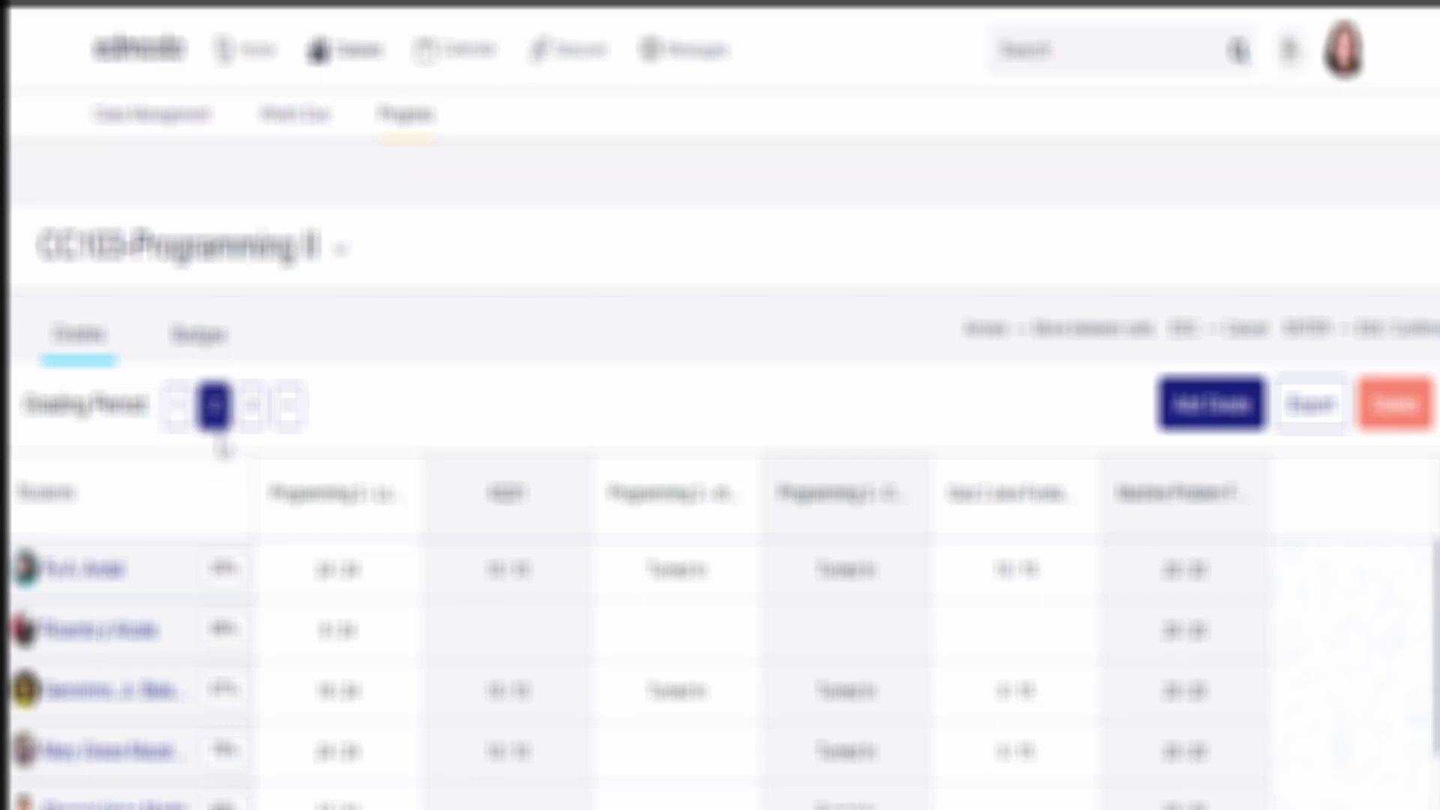
left_click(859, 516)
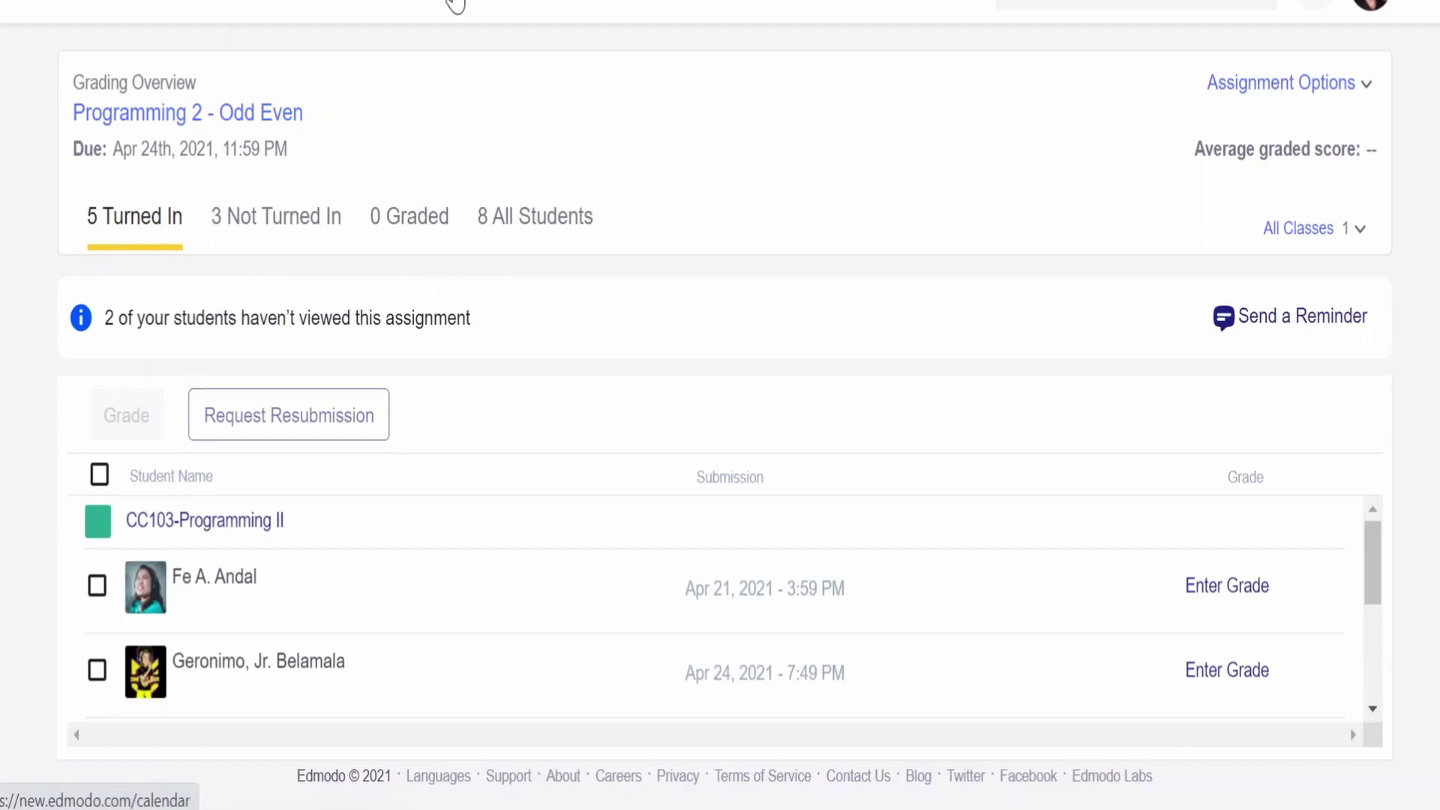
- Return to the April 2021 calendar and open the submissions for the Circumference of Circle assignment due April 20
left_click(463, 51)
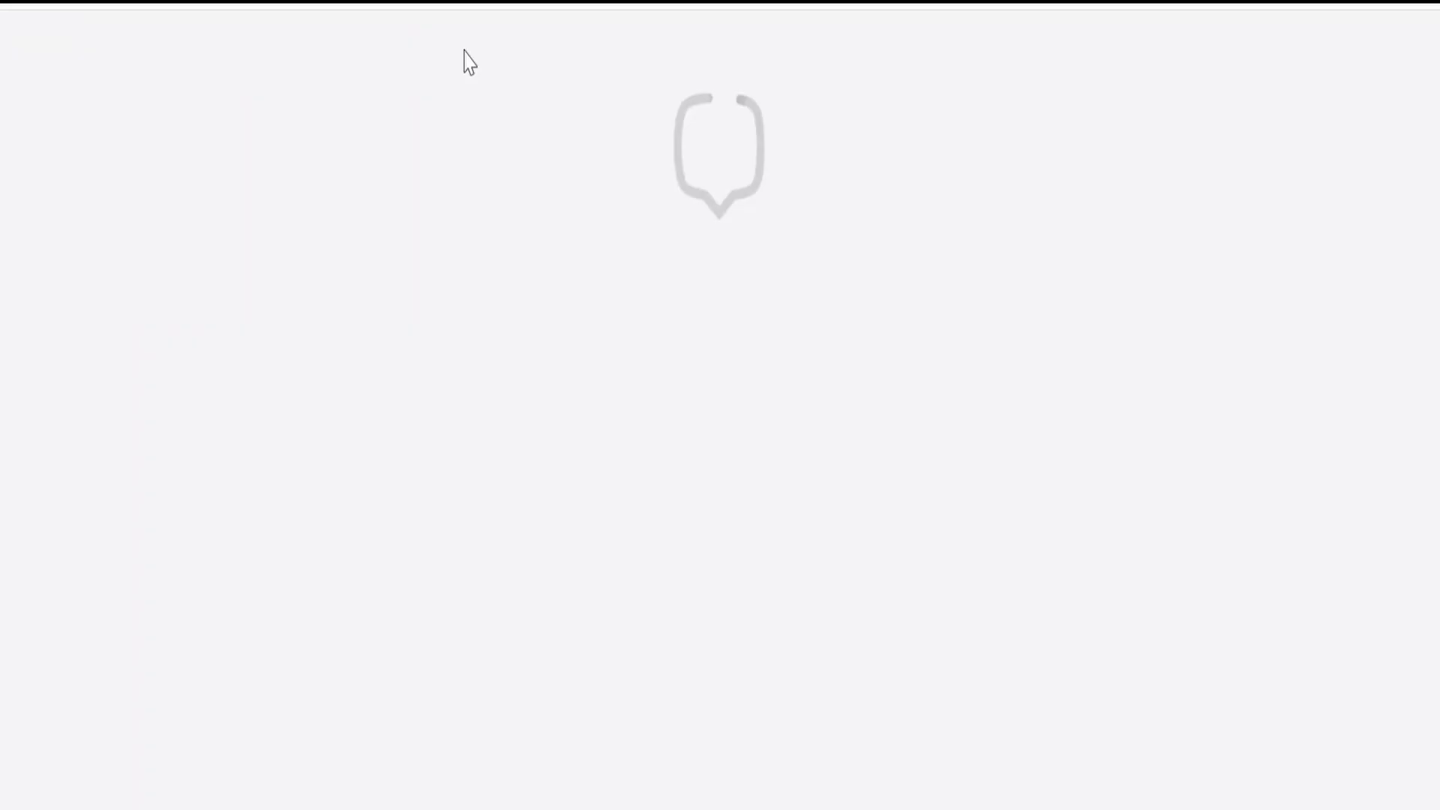
scroll(803, 504, "down", 10)
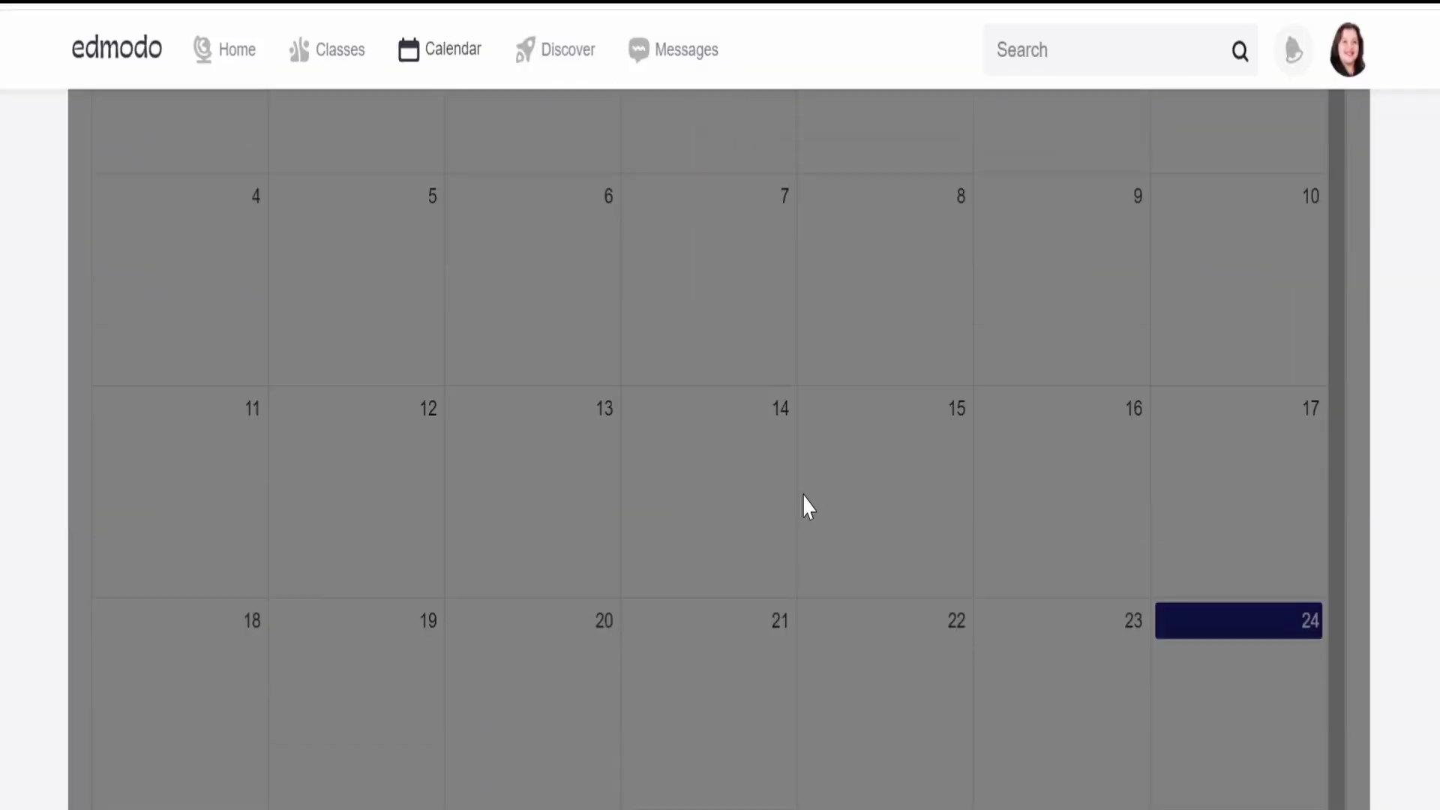
scroll(721, 487, "down", 1)
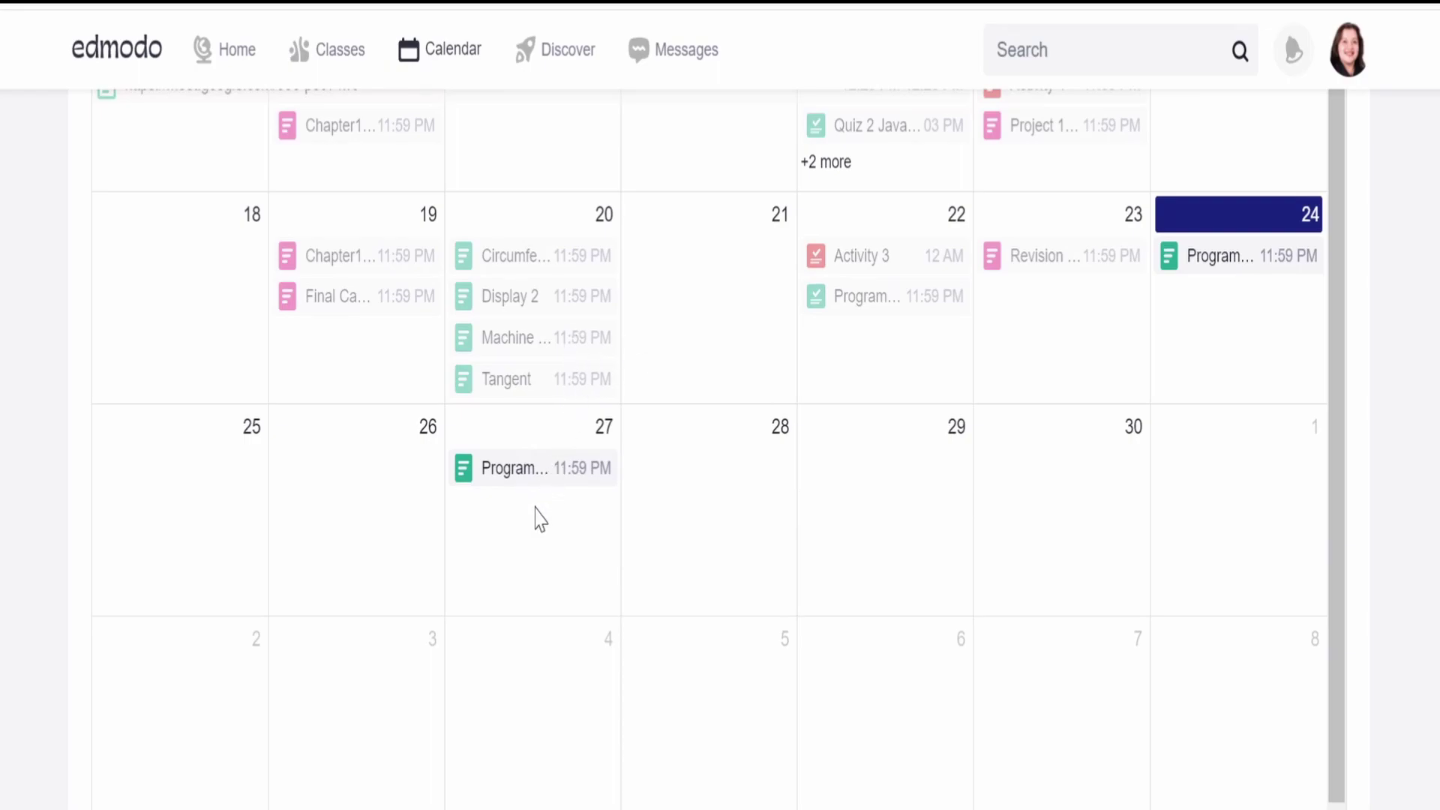
scroll(537, 514, "up", 1)
scroll(541, 521, "up", 4)
scroll(544, 514, "down", 1)
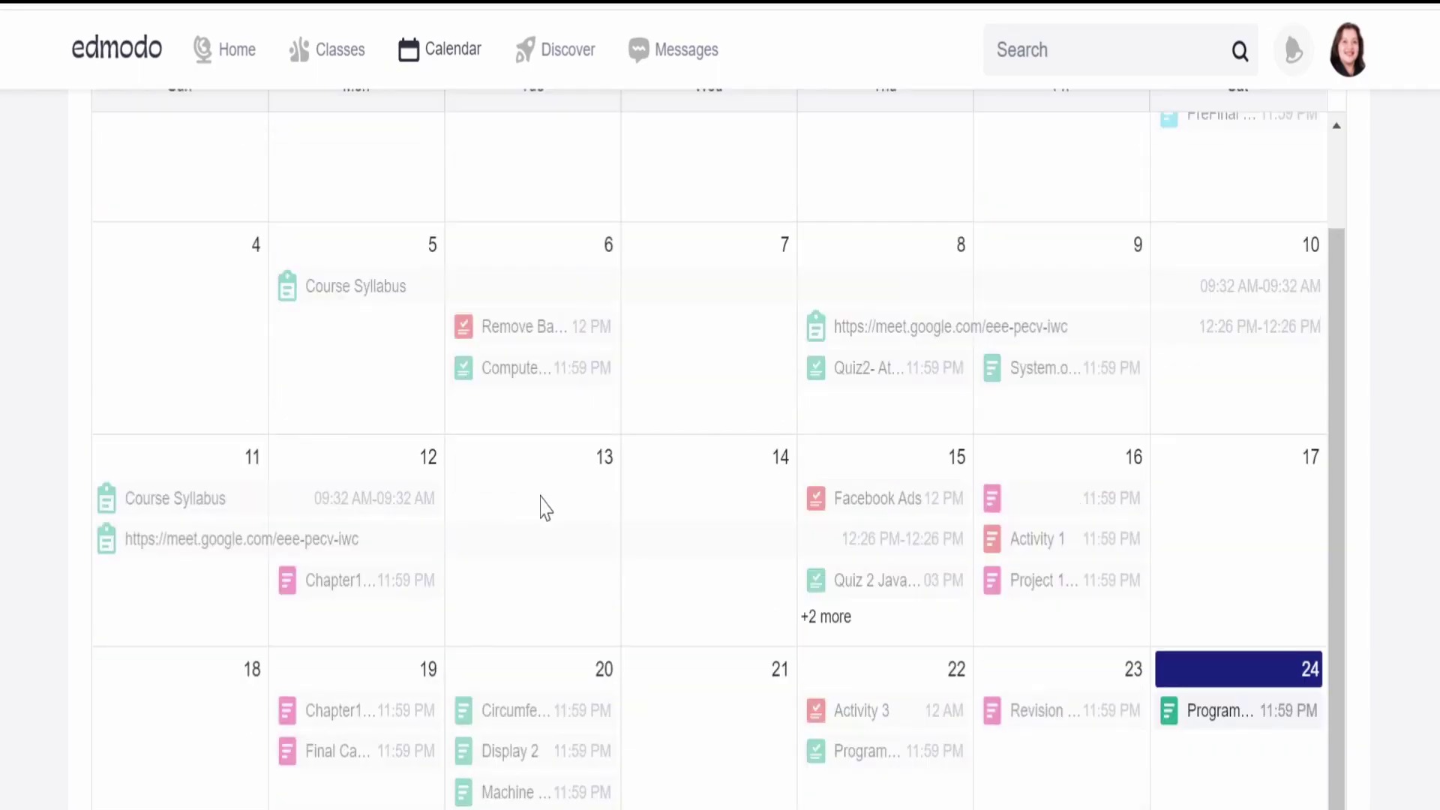
scroll(592, 682, "down", 4)
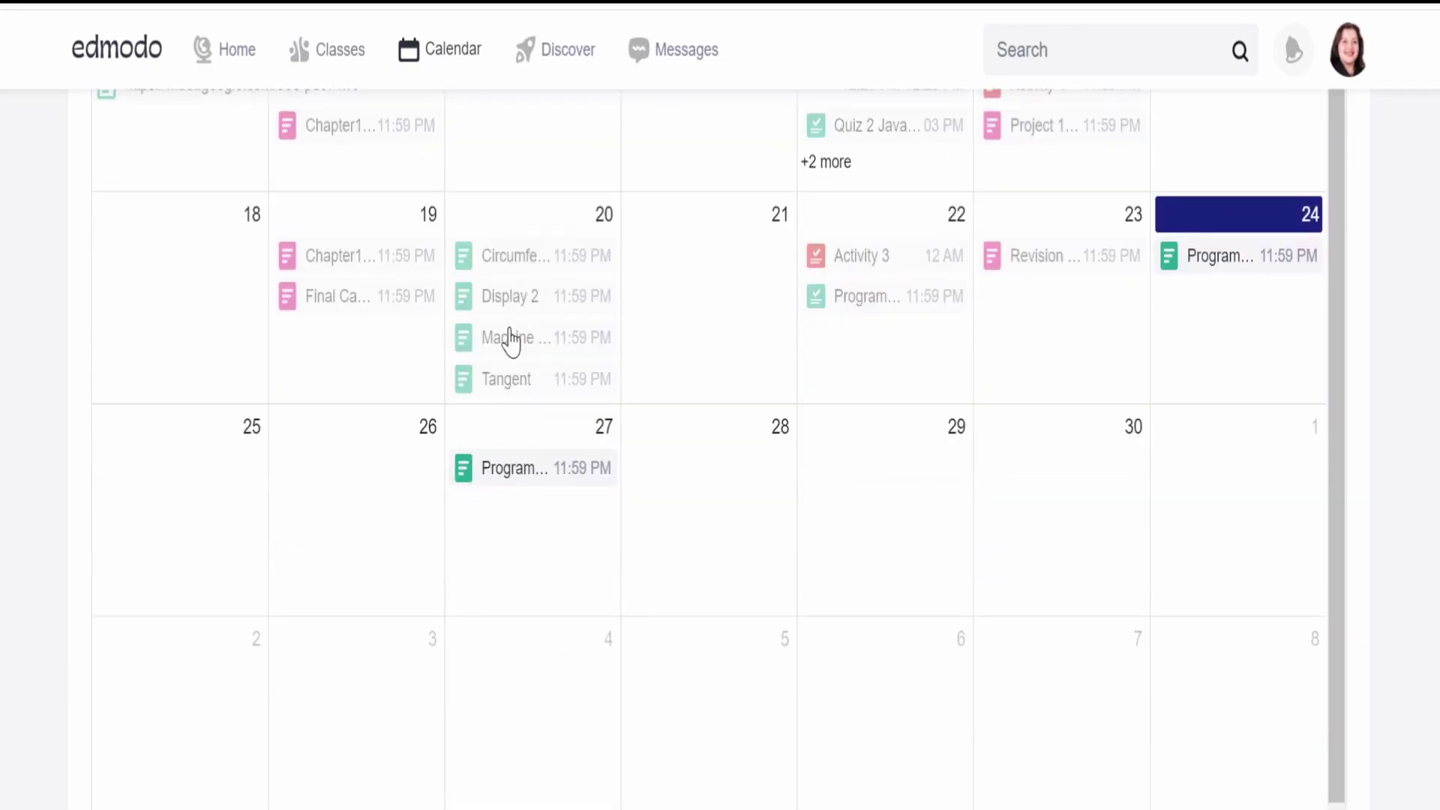
left_click(530, 258)
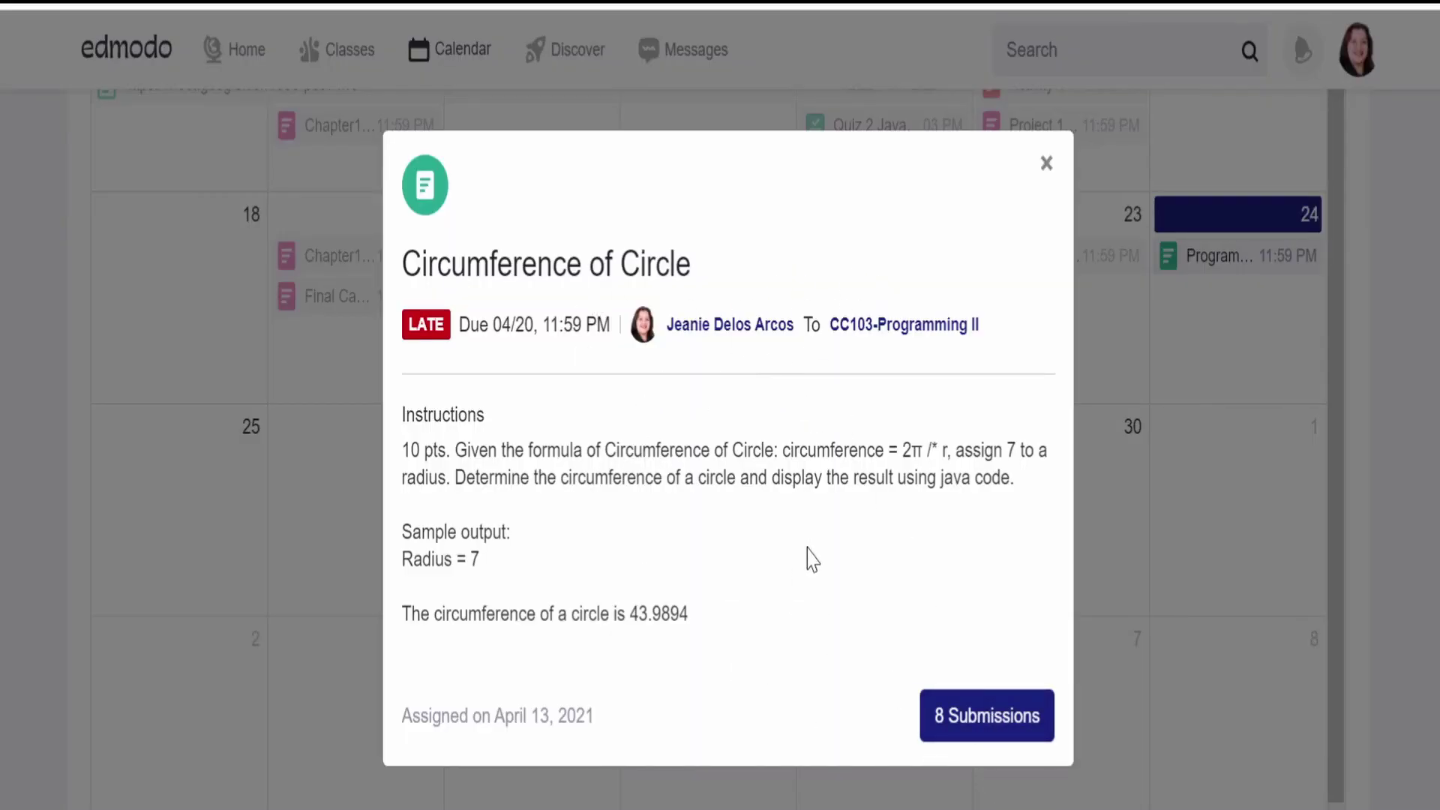
left_click(973, 740)
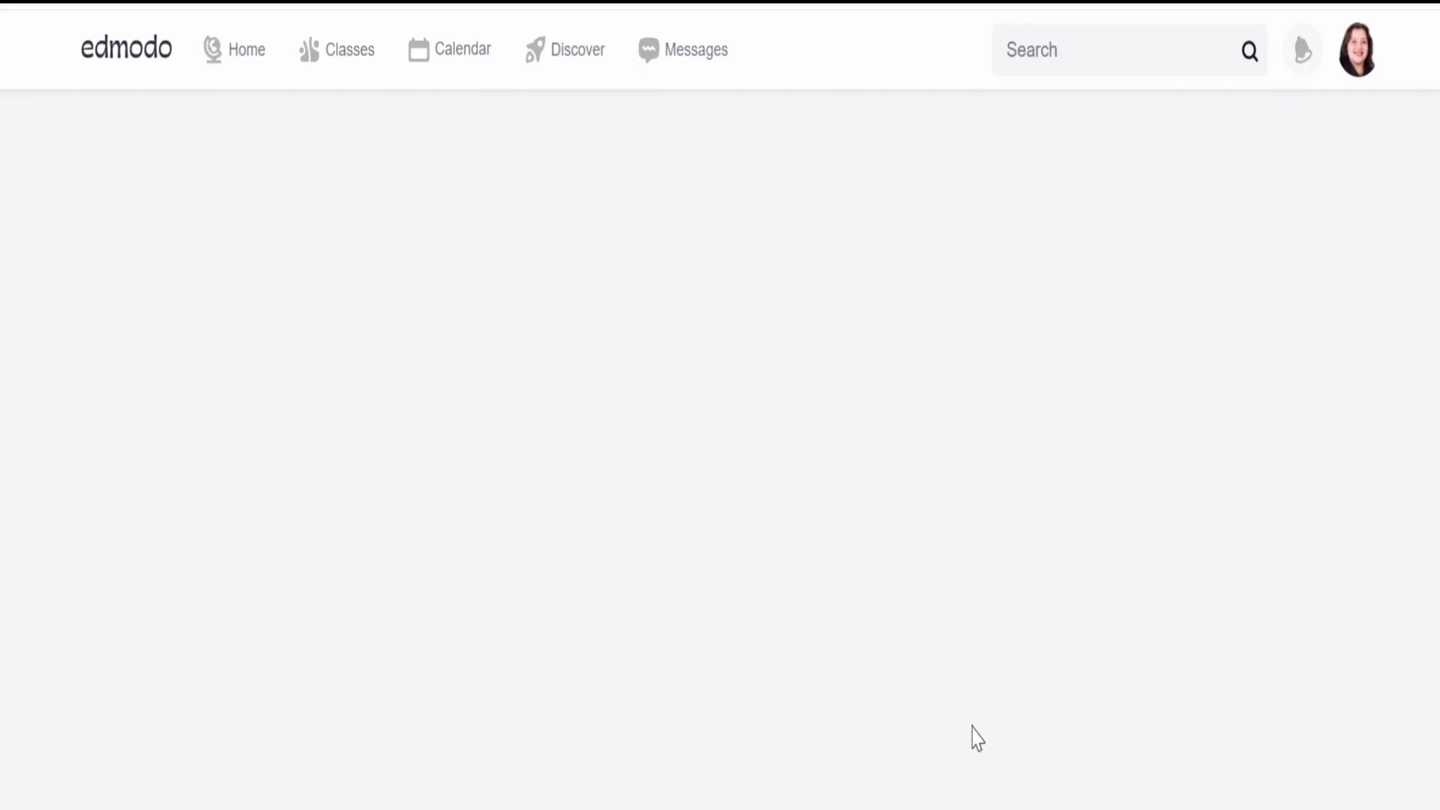